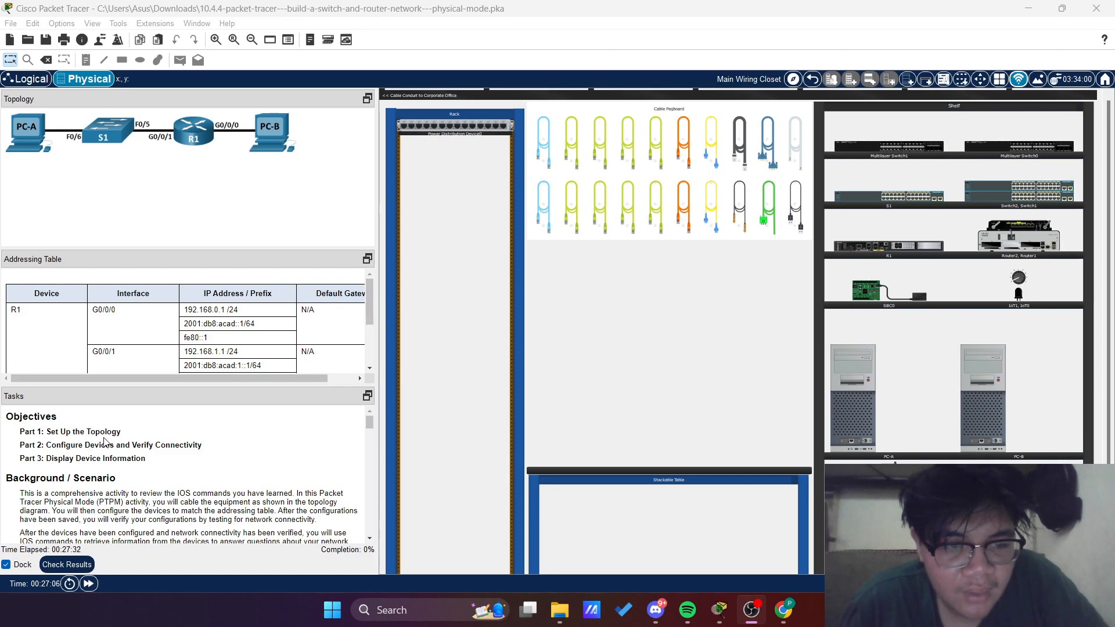
# Read the activity's topology diagram, objectives and Part 1 setup instructions
pyautogui.moveTo(283, 171); pyautogui.dragTo(68, 105)
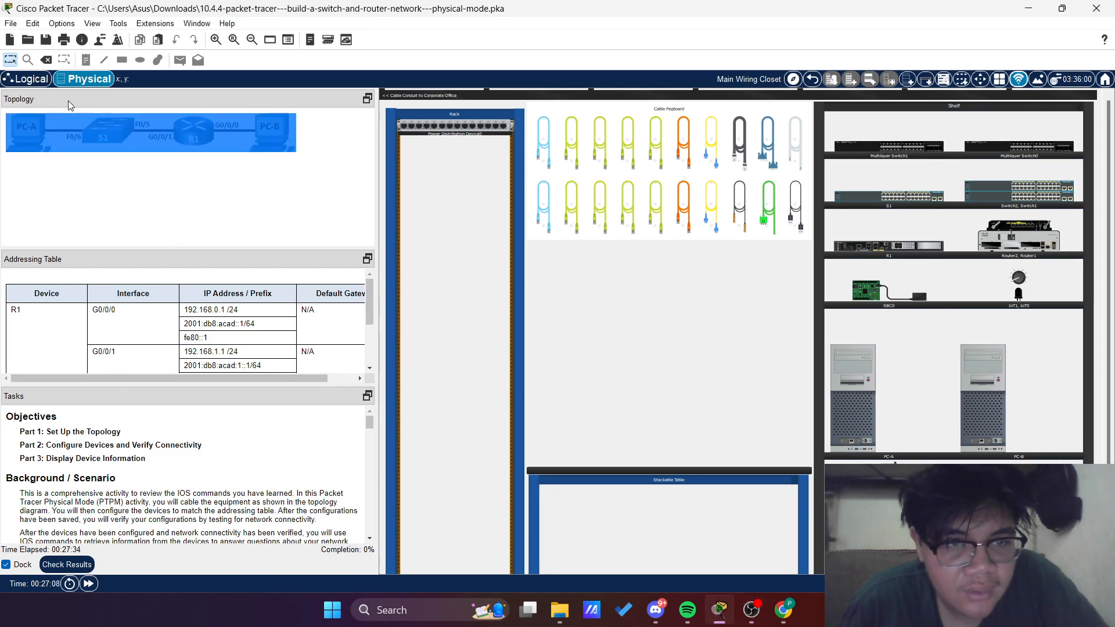
pyautogui.click(210, 178)
pyautogui.scroll(-1, 122, 453)
pyautogui.scroll(1, 140, 439)
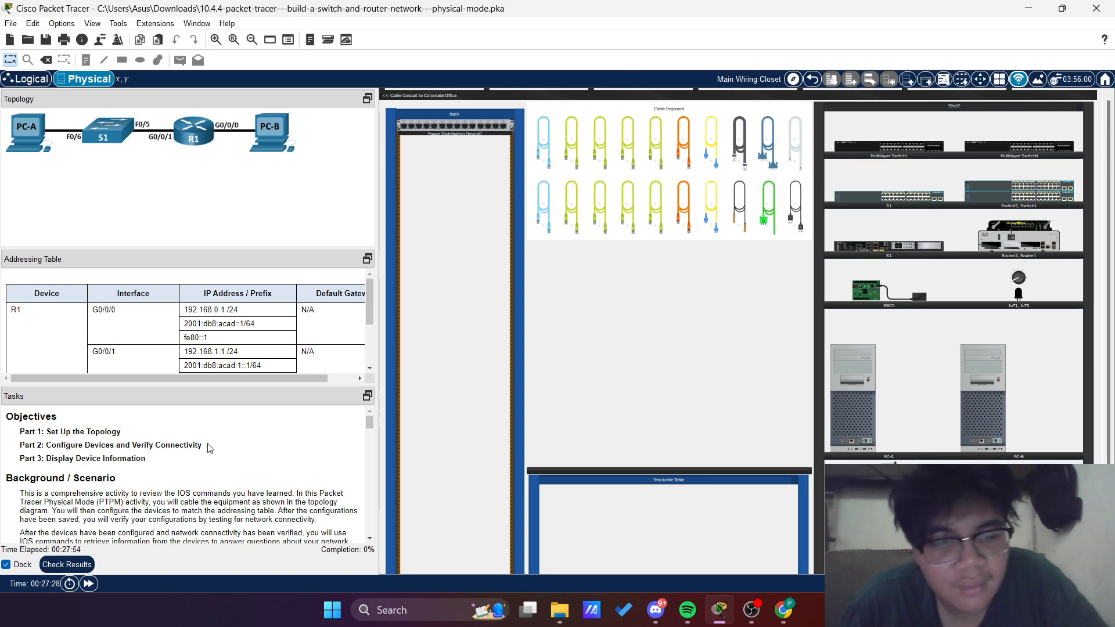
pyautogui.scroll(-4, 210, 448)
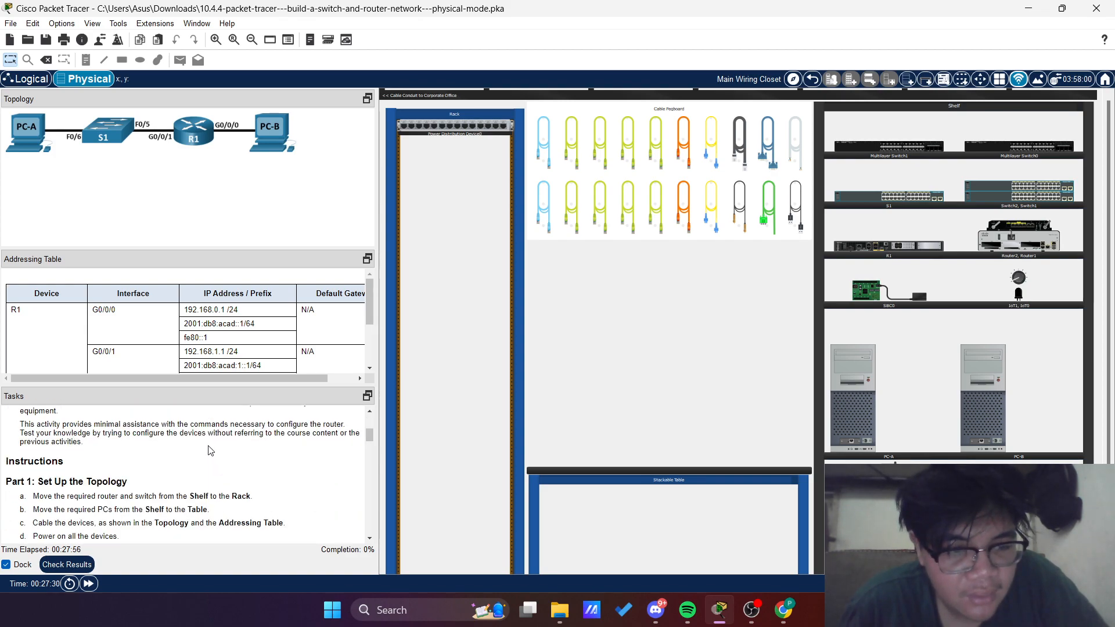
pyautogui.scroll(-1, 198, 451)
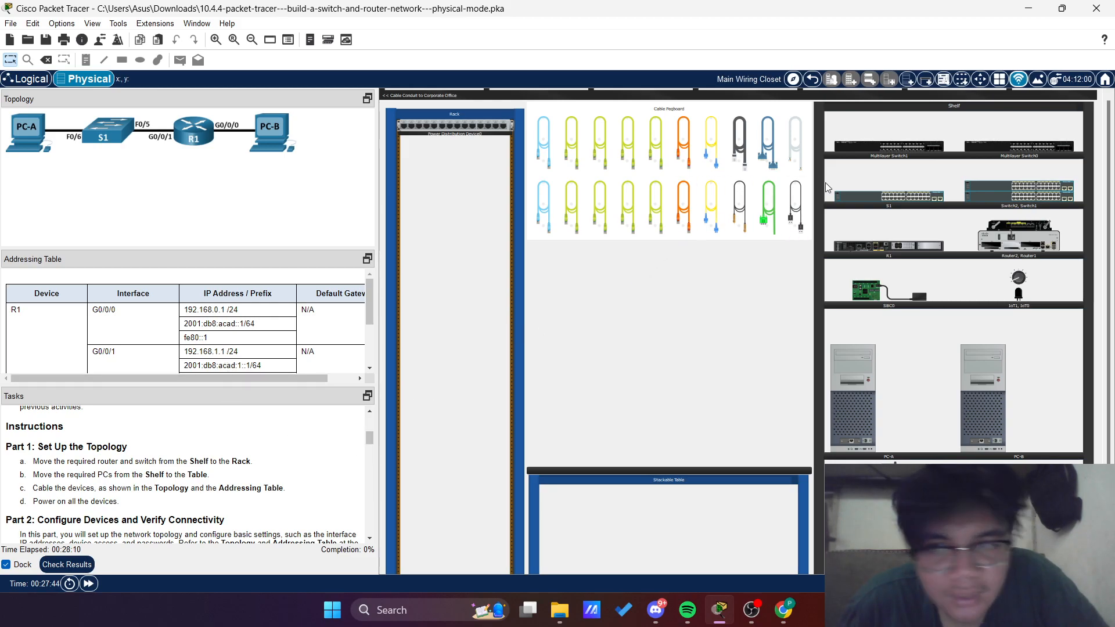
# Move router R1 and switch S1 from the shelf to the rack, and PC-A and PC-B to the table
pyautogui.moveTo(884, 243); pyautogui.dragTo(450, 310)
pyautogui.moveTo(897, 197); pyautogui.dragTo(461, 333)
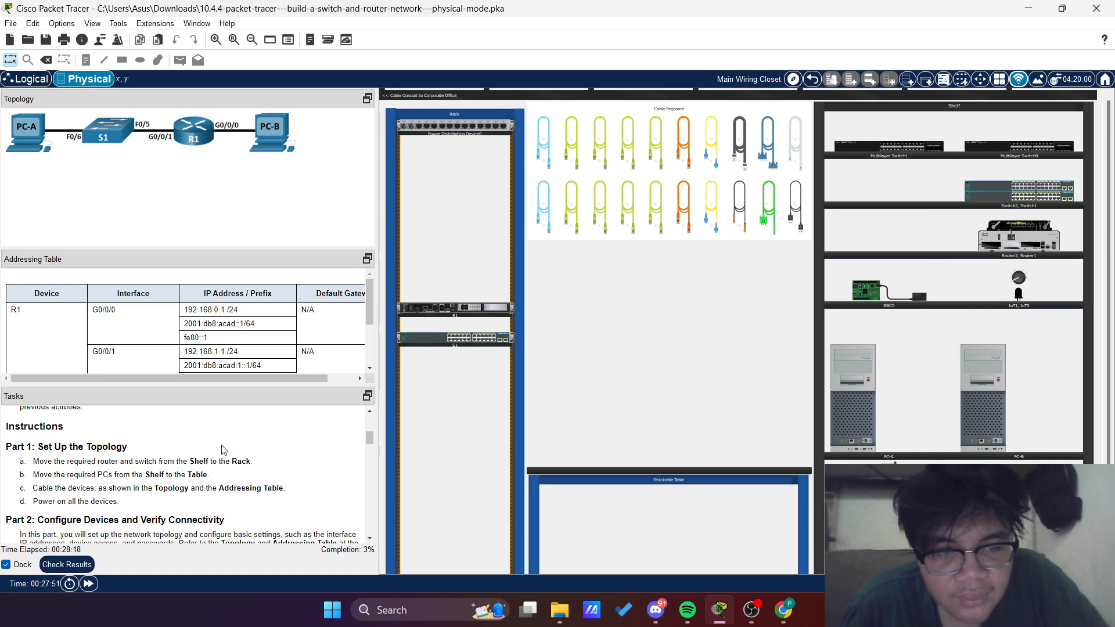
pyautogui.scroll(-1, 156, 459)
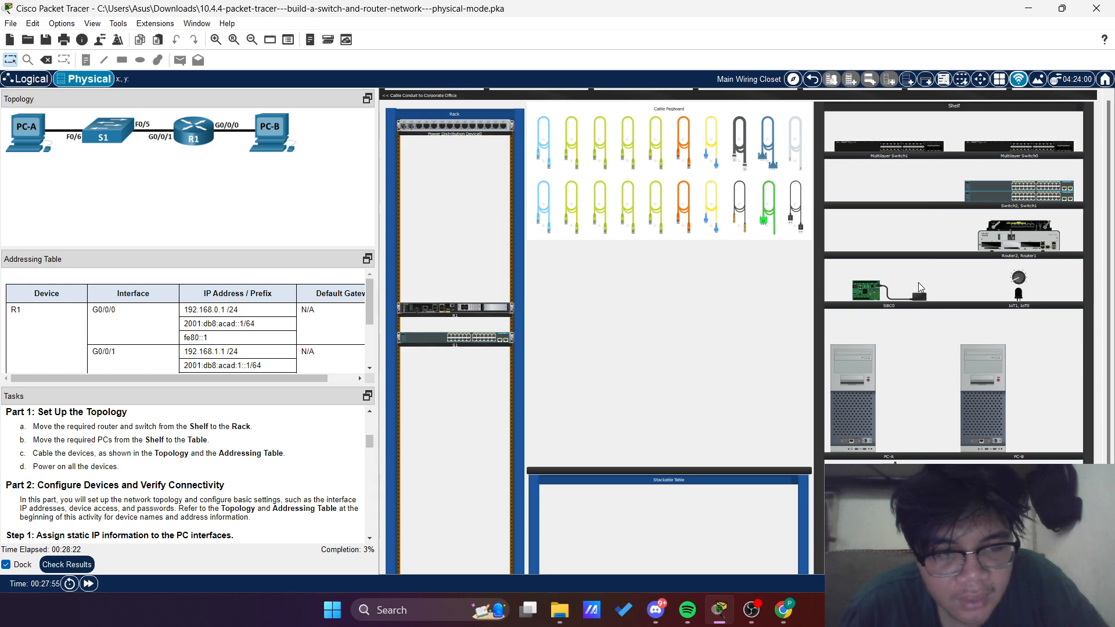
pyautogui.moveTo(874, 413); pyautogui.dragTo(575, 407)
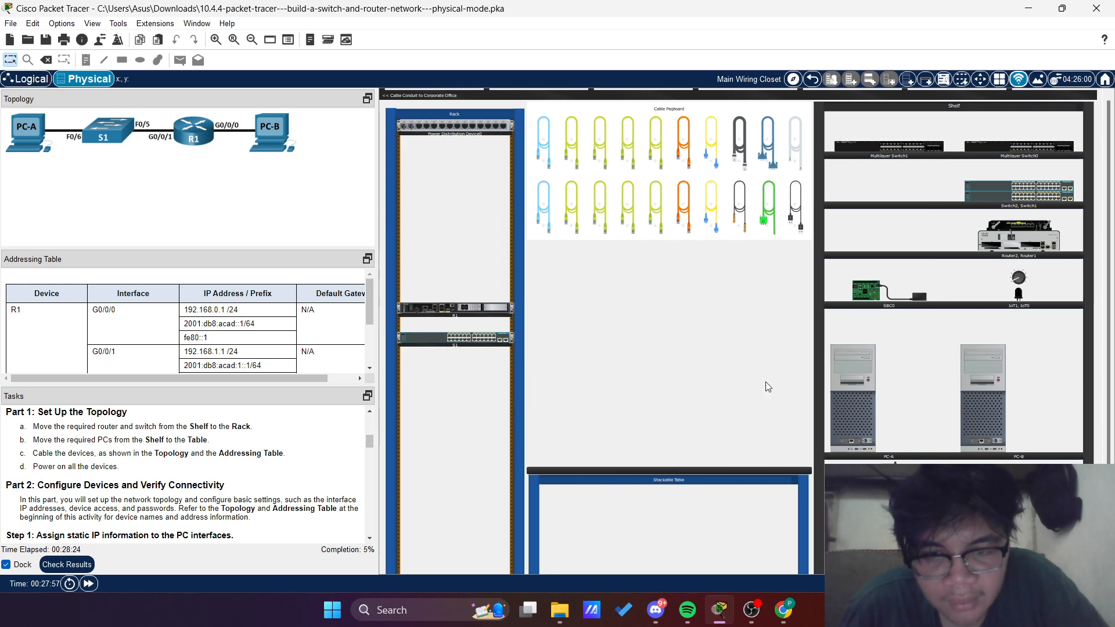
pyautogui.moveTo(992, 378); pyautogui.dragTo(707, 383)
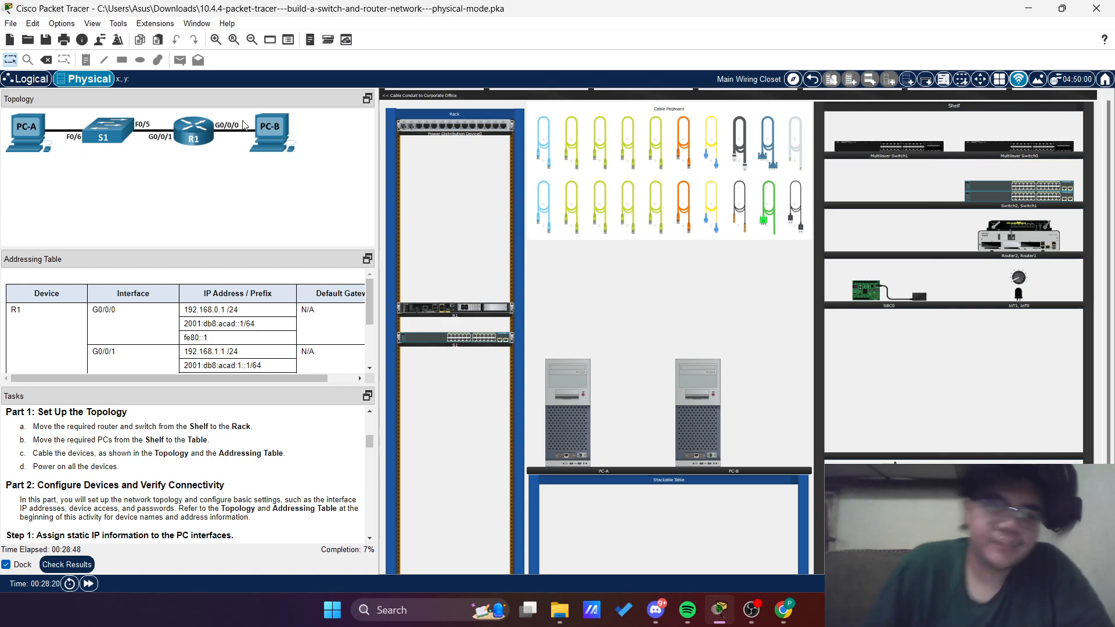
# Connect PC-A's FastEthernet0 port to port F0/6 on switch S1 with a green cable
pyautogui.click(577, 152)
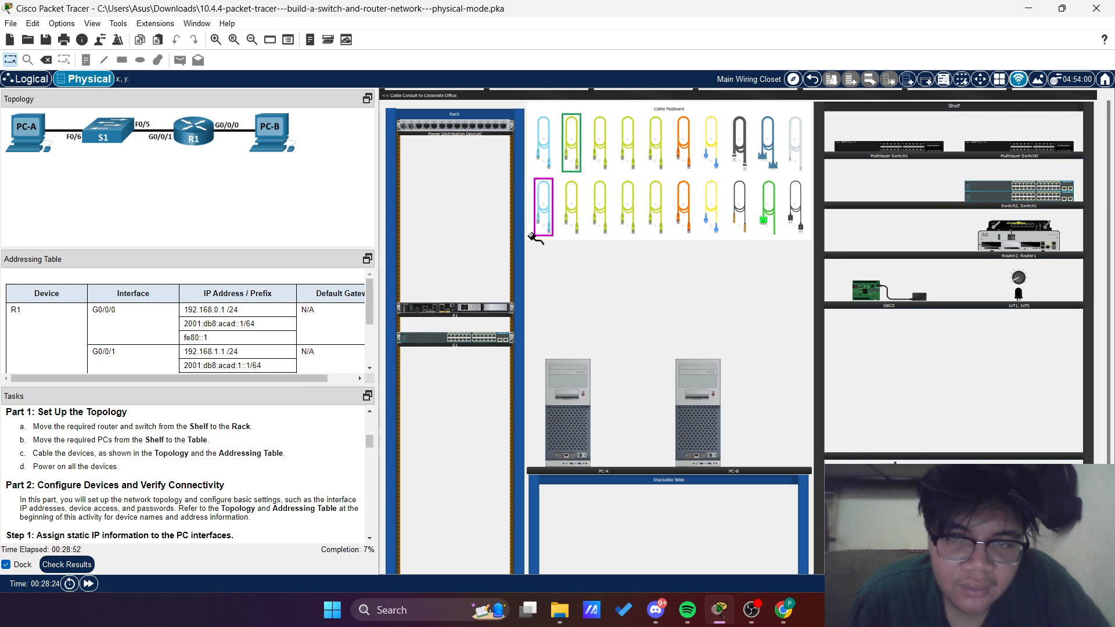
pyautogui.click(566, 456)
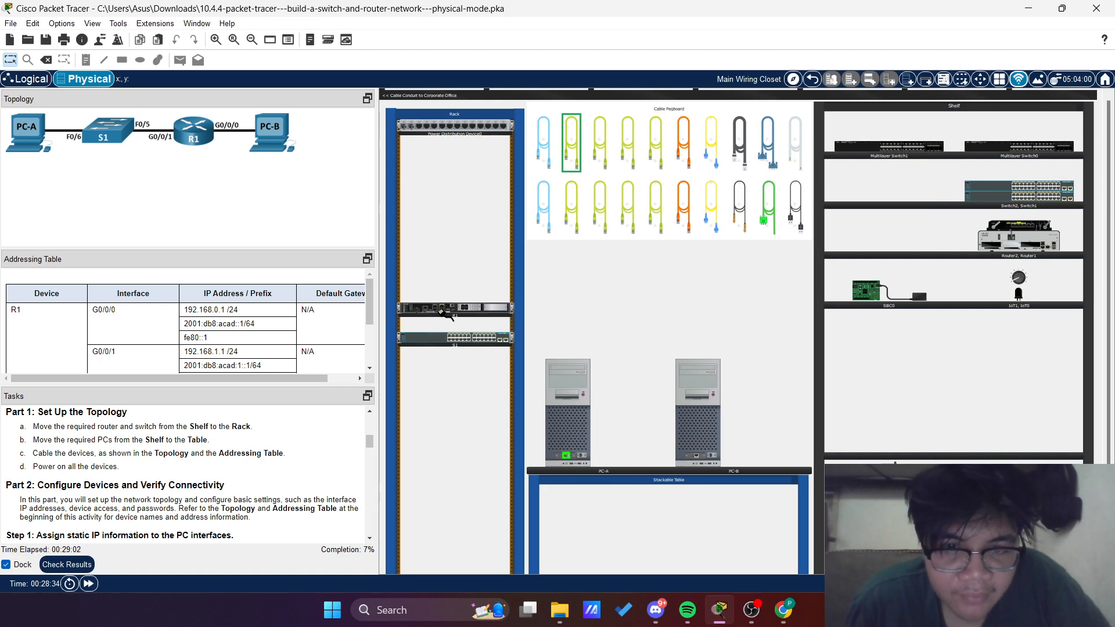
pyautogui.click(439, 342)
pyautogui.click(458, 351)
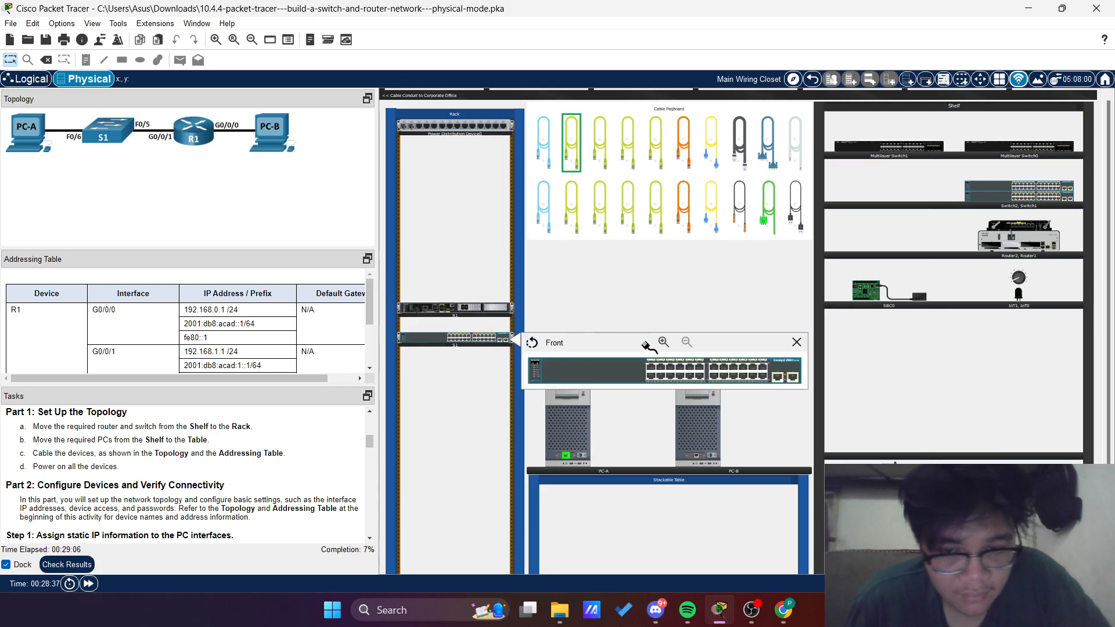
pyautogui.click(671, 368)
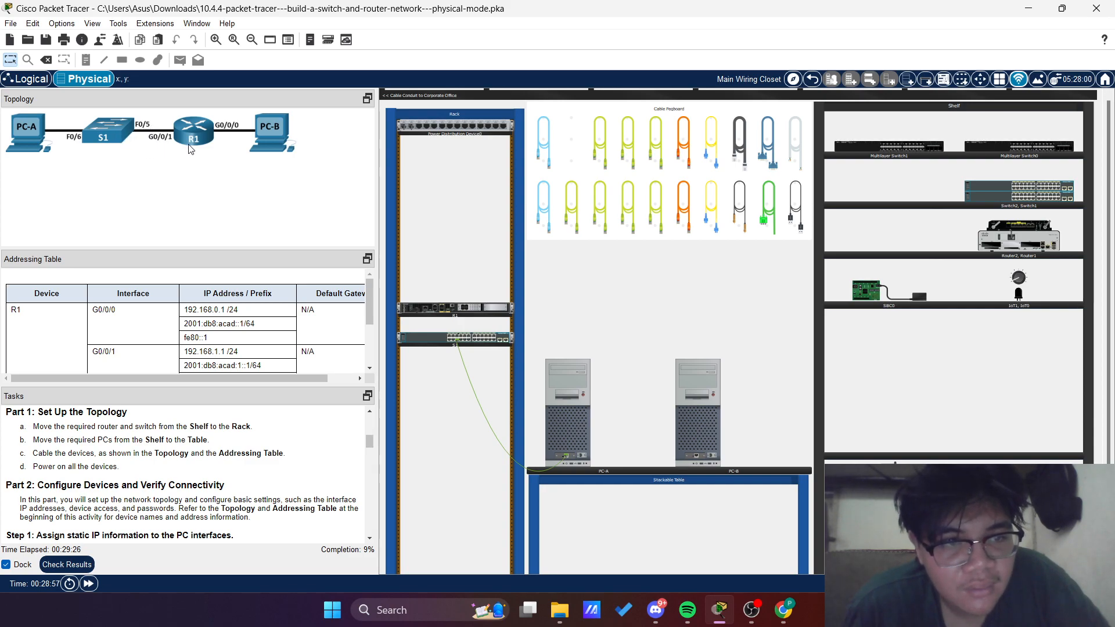
# Connect router R1's G0/0/1 port to port F0/5 on switch S1 with another green cable
pyautogui.click(574, 187)
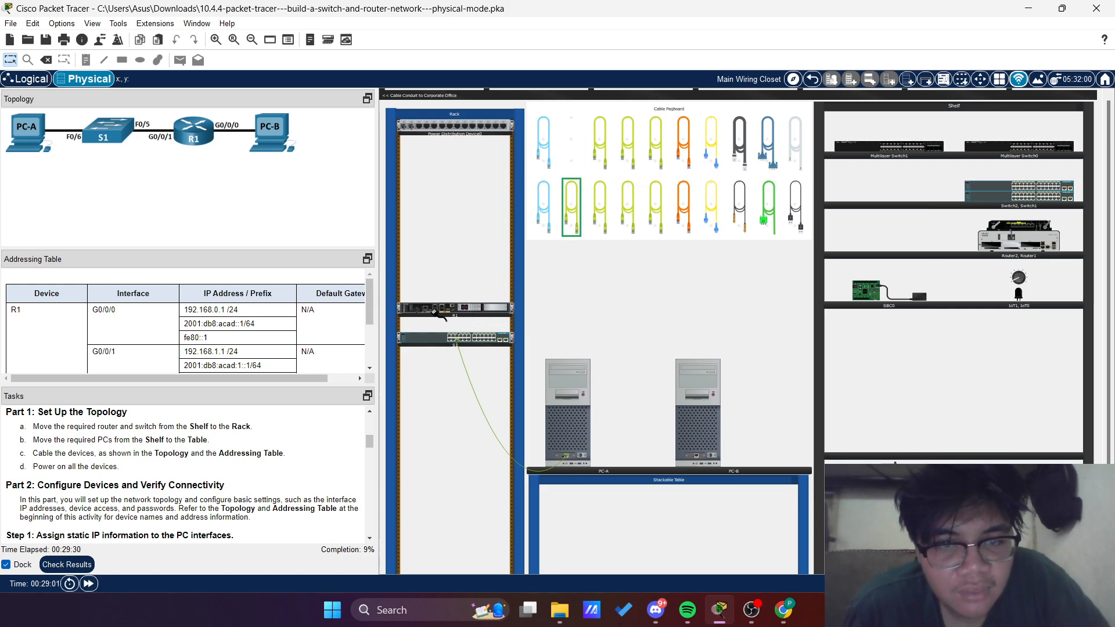
pyautogui.rightClick(481, 307)
pyautogui.click(527, 313)
pyautogui.rightClick(474, 306)
pyautogui.click(549, 311)
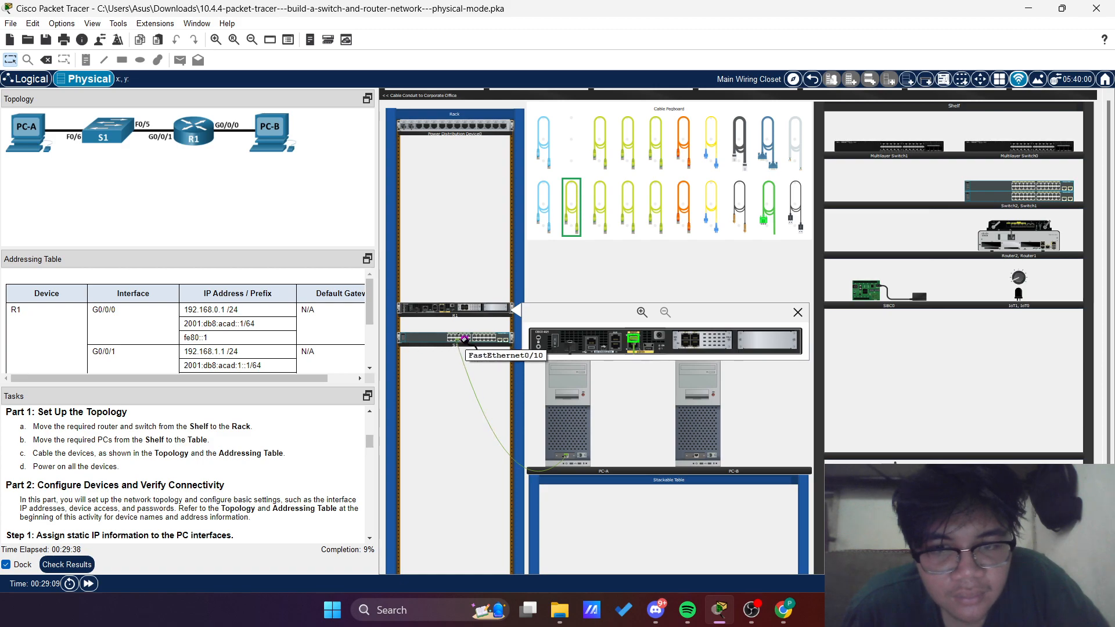
pyautogui.rightClick(432, 338)
pyautogui.click(462, 349)
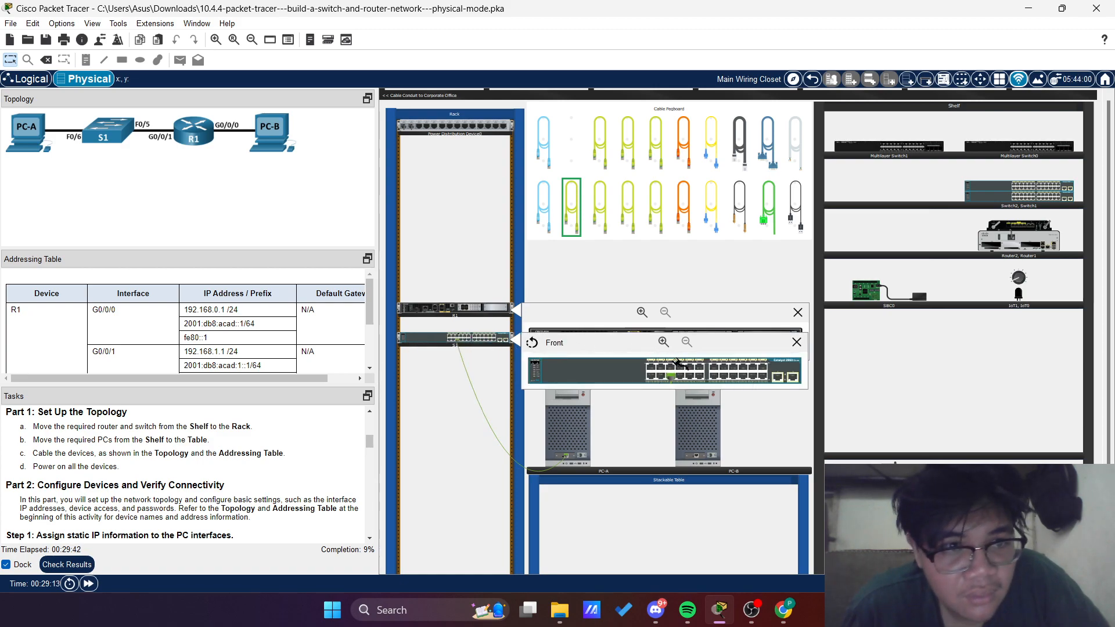
pyautogui.click(668, 366)
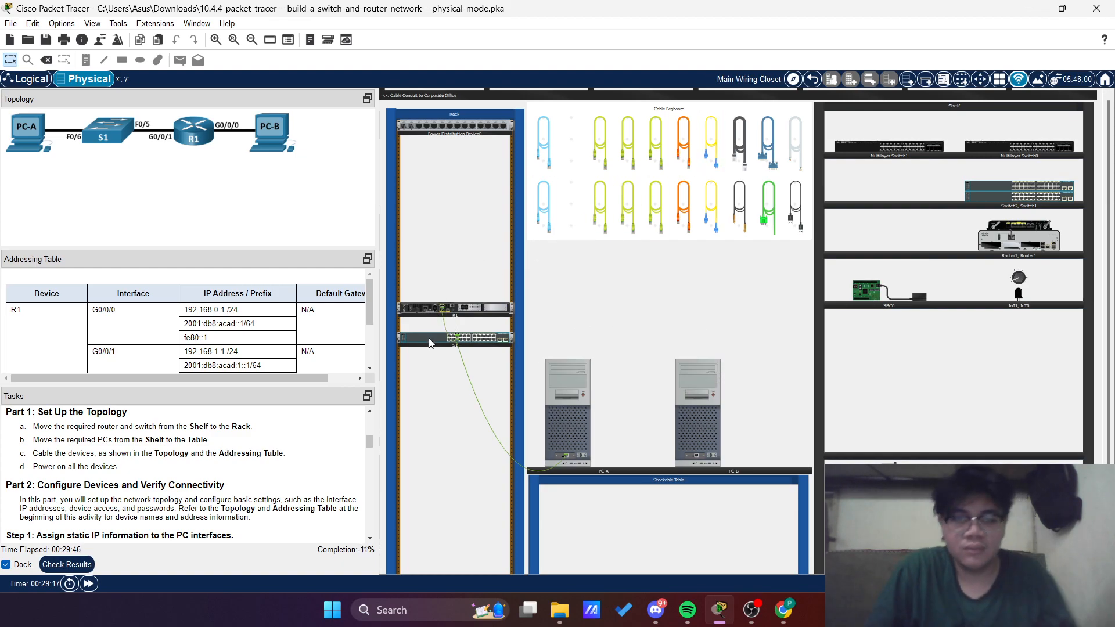
# Connect router R1's G0/0/0 port to PC-B's FastEthernet0 port with a green cable
pyautogui.scroll(5, 441, 334)
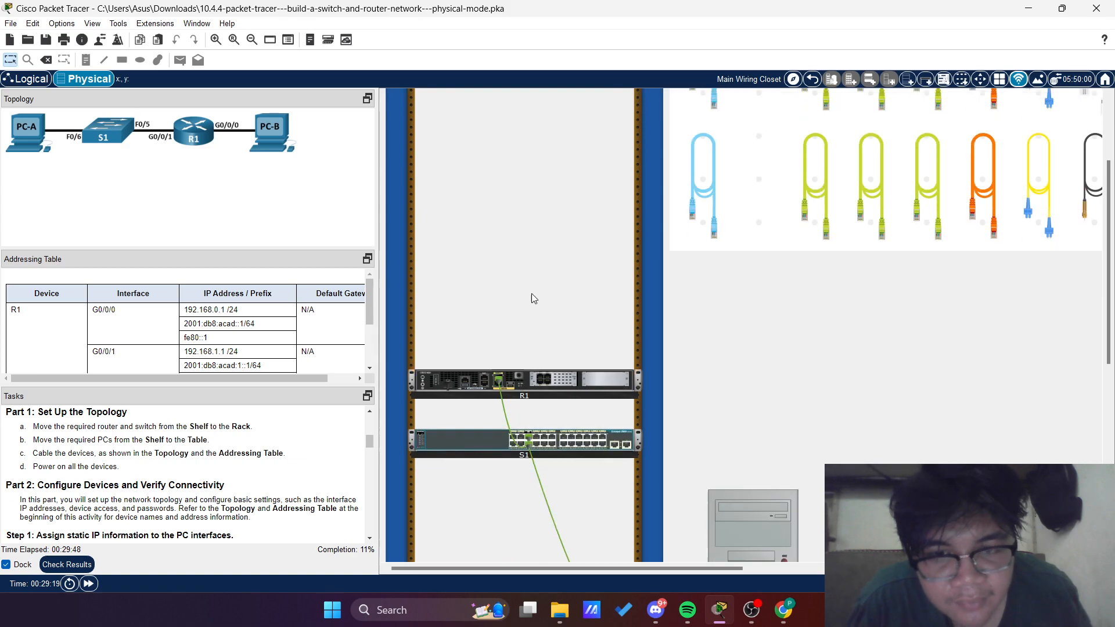
pyautogui.scroll(-3, 538, 255)
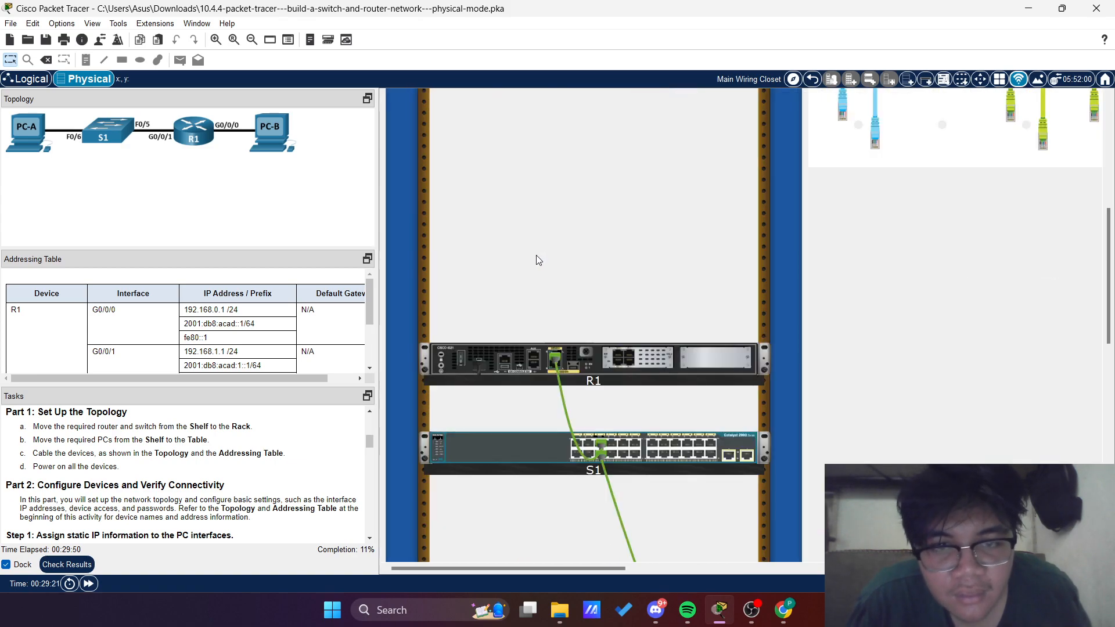
pyautogui.scroll(4, 537, 256)
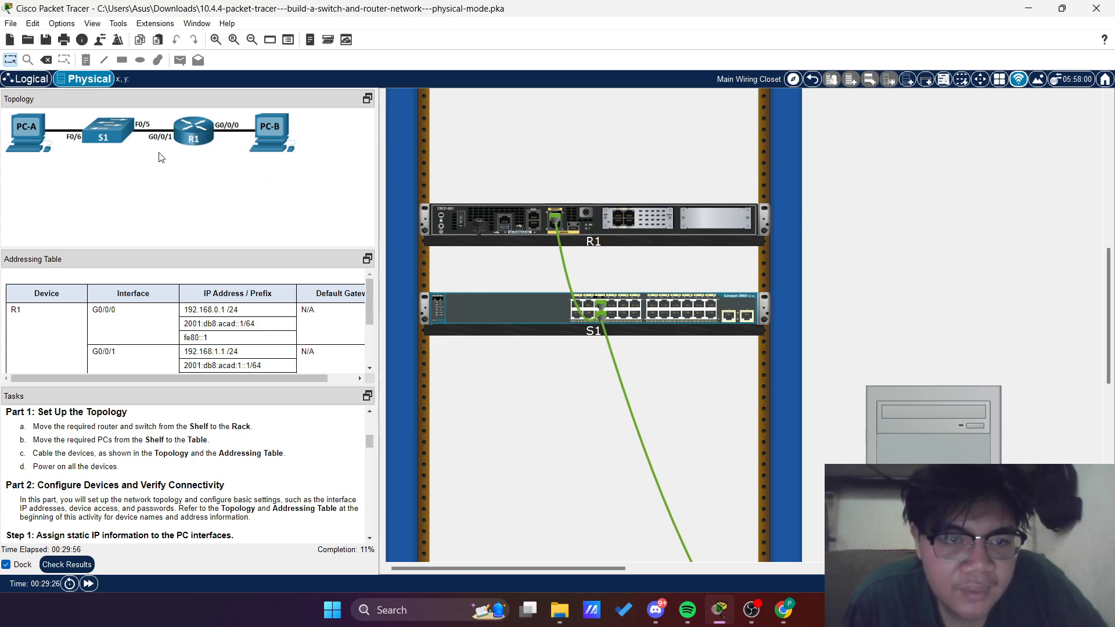
pyautogui.scroll(6, 858, 305)
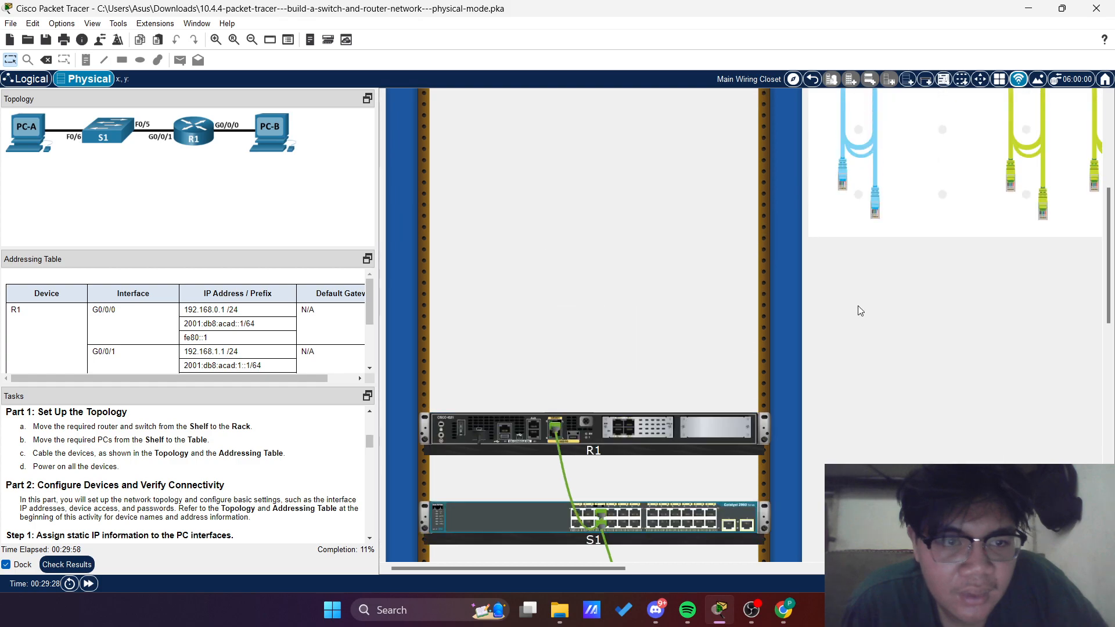
pyautogui.click(852, 315)
pyautogui.scroll(-3, 917, 252)
pyautogui.click(1026, 160)
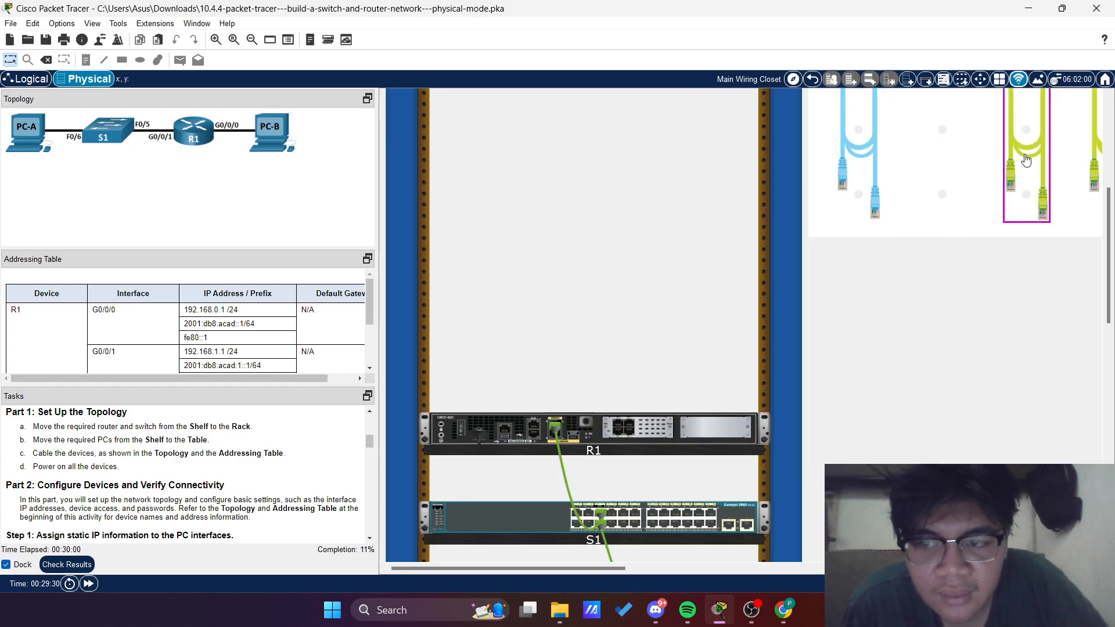
pyautogui.scroll(-3, 630, 314)
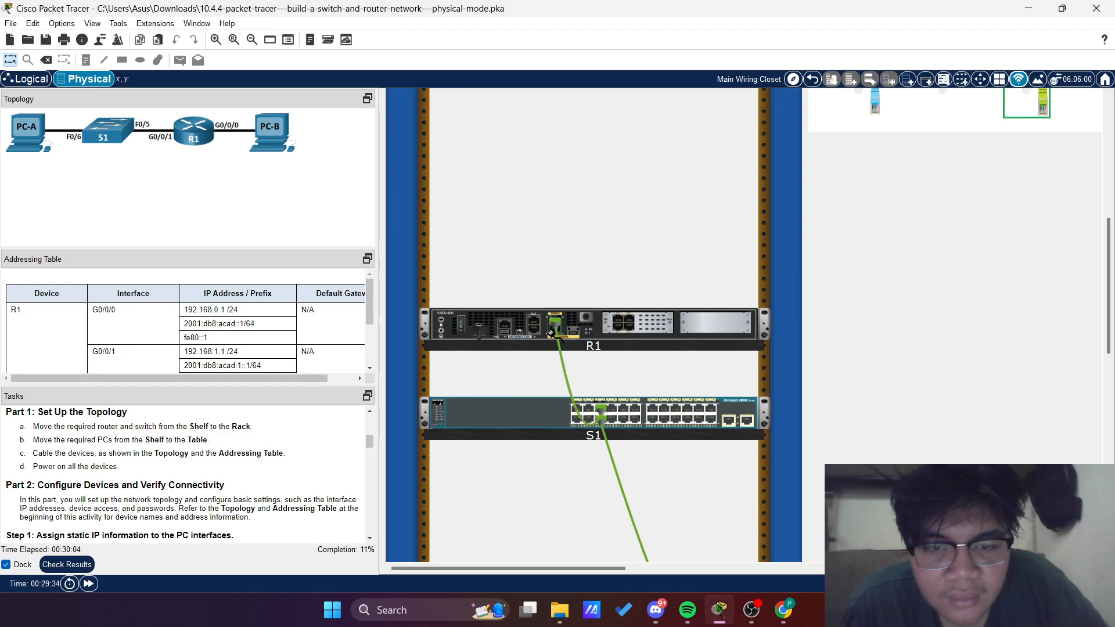
pyautogui.scroll(-8, 726, 320)
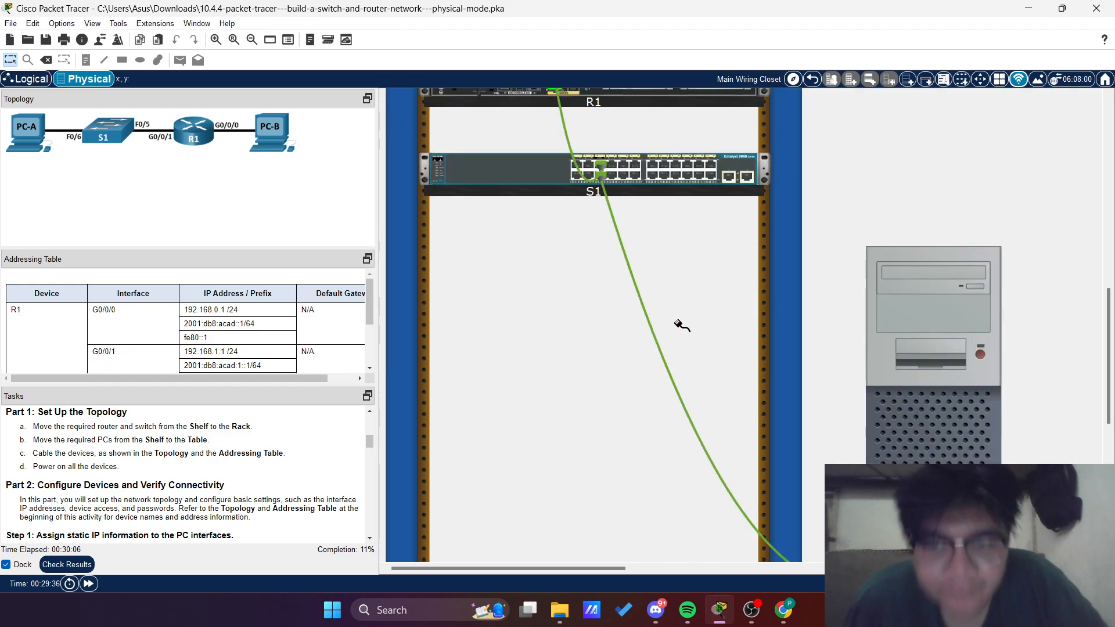
pyautogui.scroll(-5, 638, 349)
pyautogui.scroll(5, 720, 331)
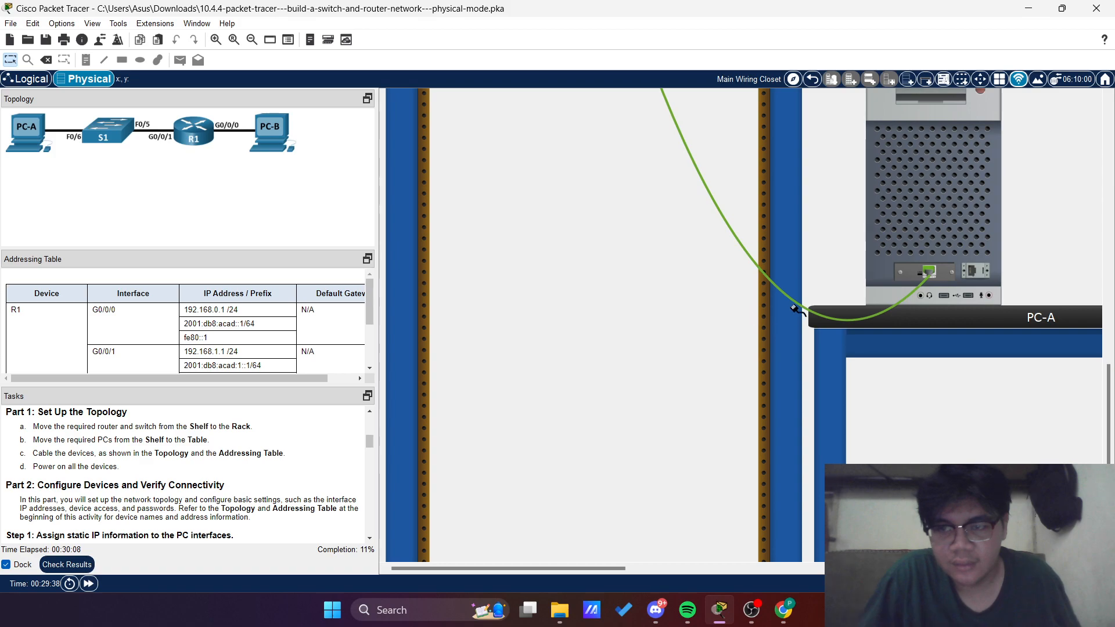
pyautogui.hscroll(5, 809, 316)
pyautogui.hscroll(5, 809, 316)
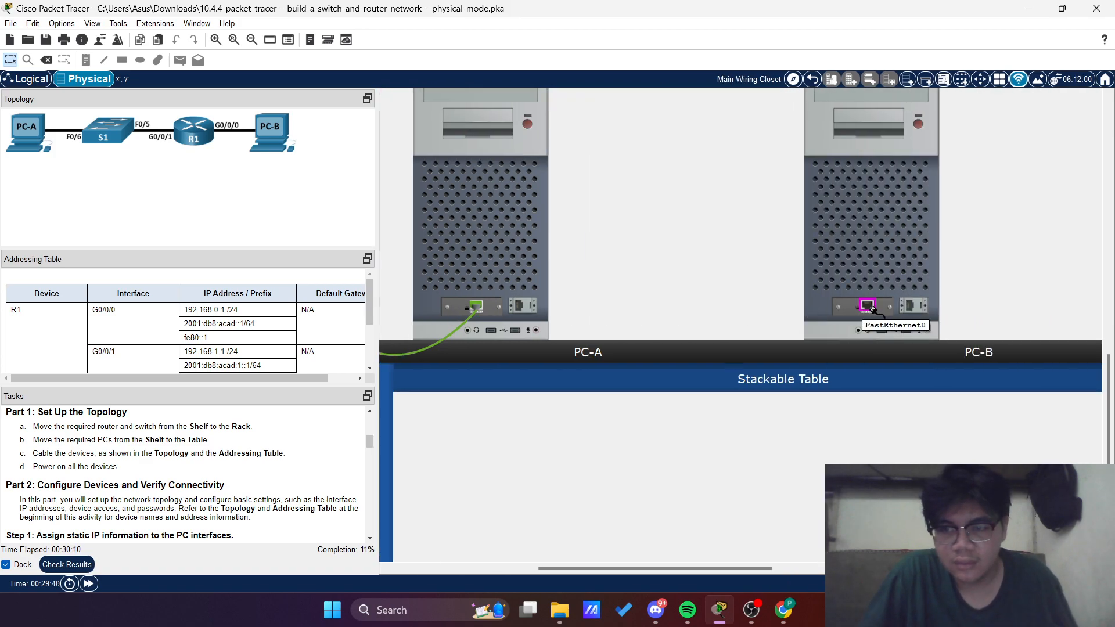
pyautogui.click(867, 305)
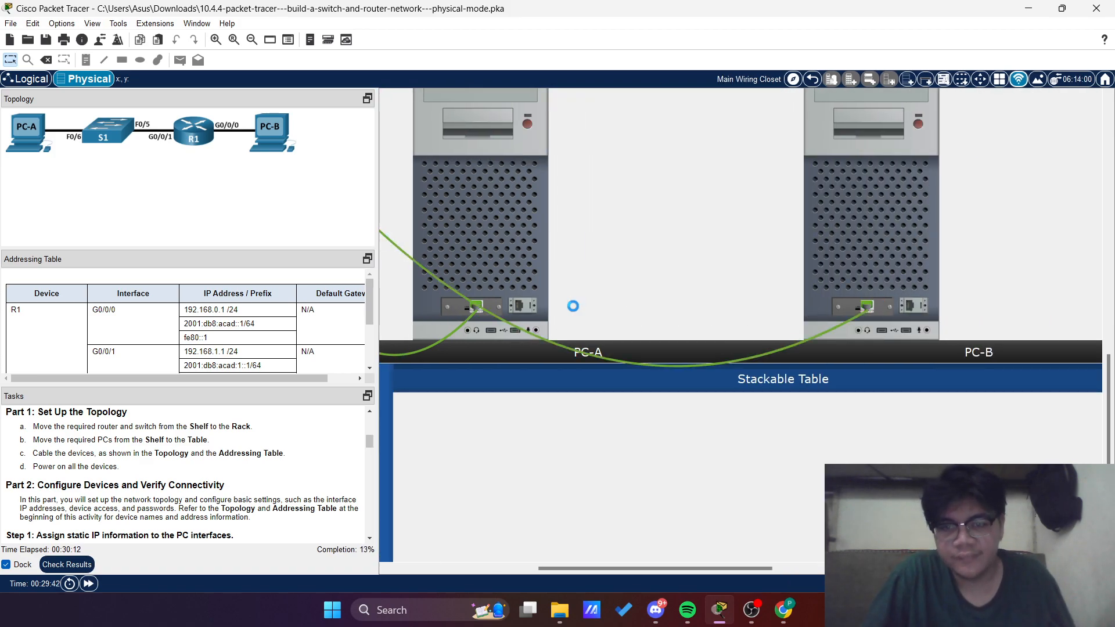
# Read the Part 2 instructions and enlarge the addressing table to examine the entries for PC-A
pyautogui.scroll(-3, 573, 306)
pyautogui.scroll(1, 497, 333)
pyautogui.hscroll(-5, 497, 333)
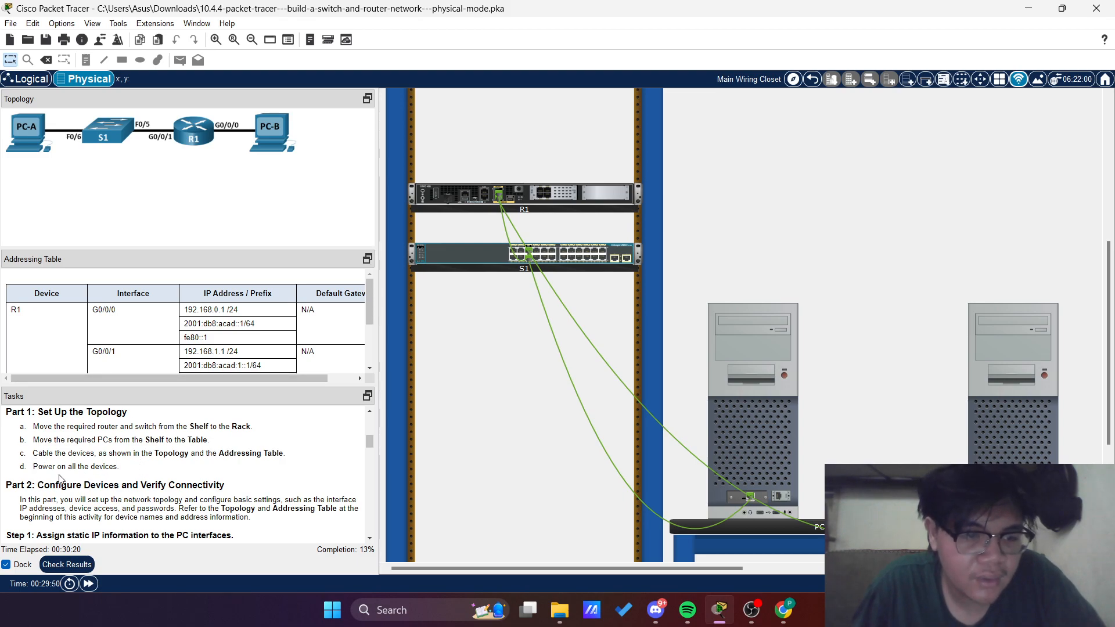
pyautogui.scroll(-1, 81, 462)
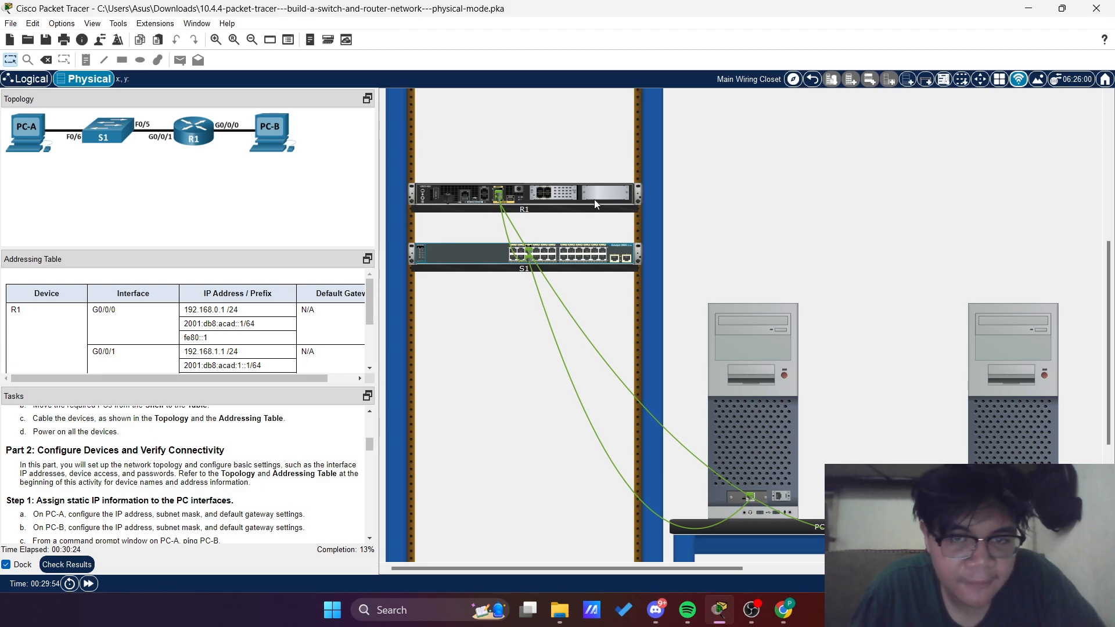
pyautogui.scroll(-1, 781, 323)
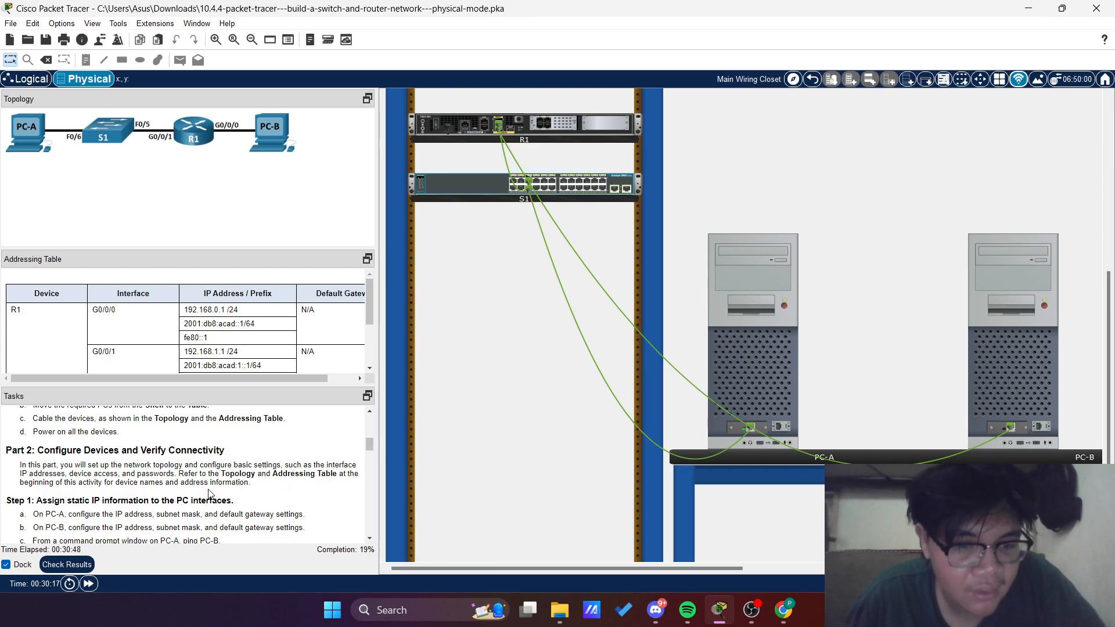
pyautogui.scroll(-1, 212, 493)
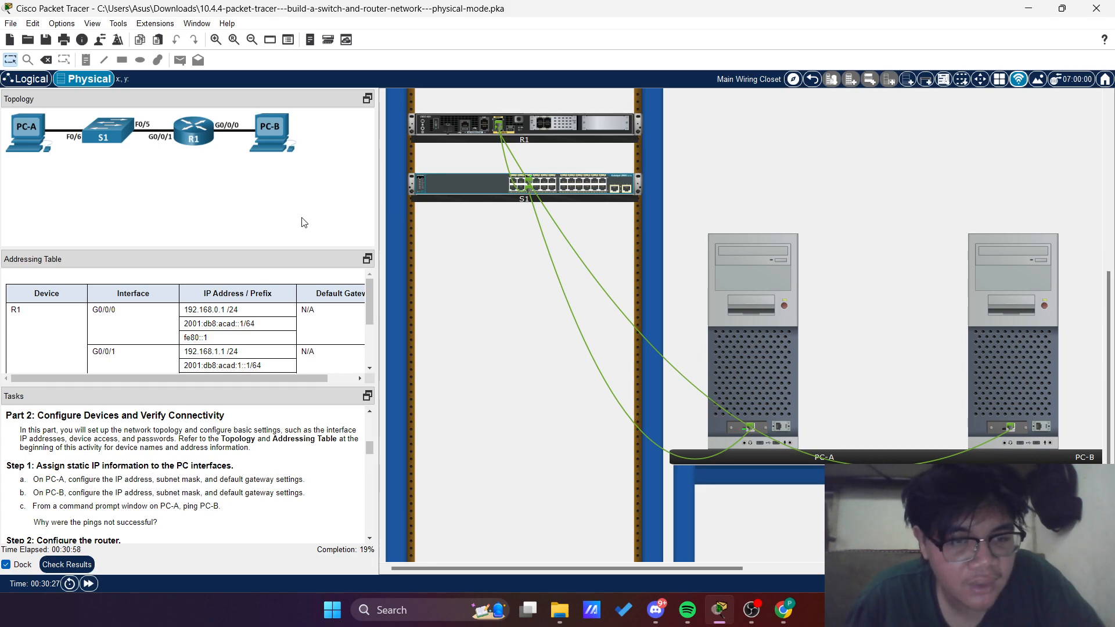
pyautogui.scroll(-3, 290, 325)
pyautogui.moveTo(286, 249); pyautogui.dragTo(285, 172)
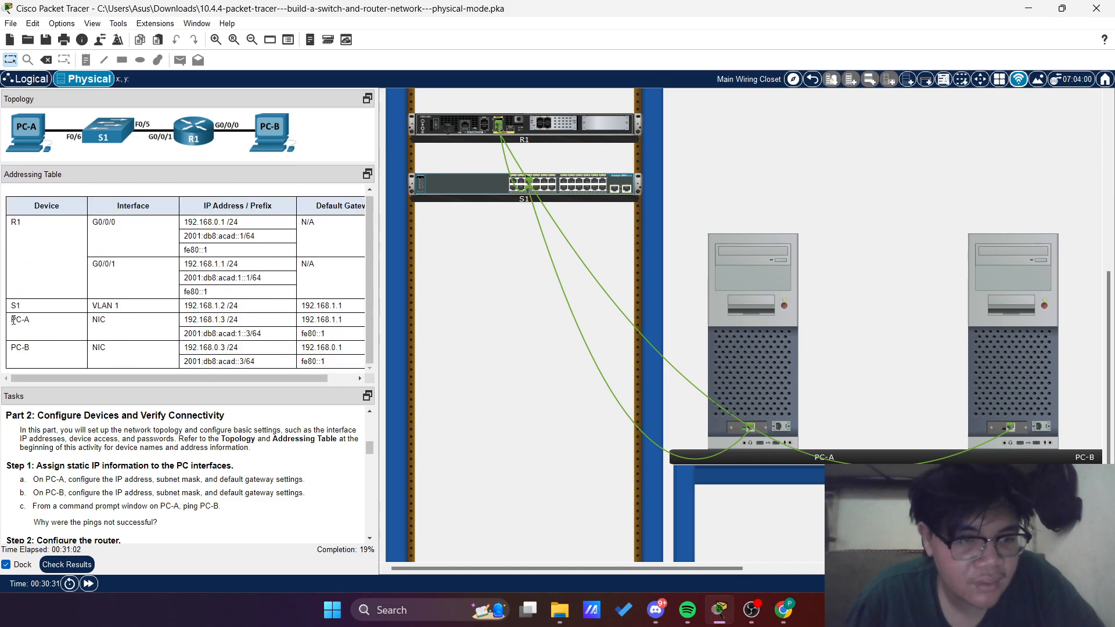
pyautogui.moveTo(13, 318); pyautogui.dragTo(279, 348)
pyautogui.click(334, 347)
# Open PC-A's IP configuration, moving its window clear of the addressing table
pyautogui.click(753, 338)
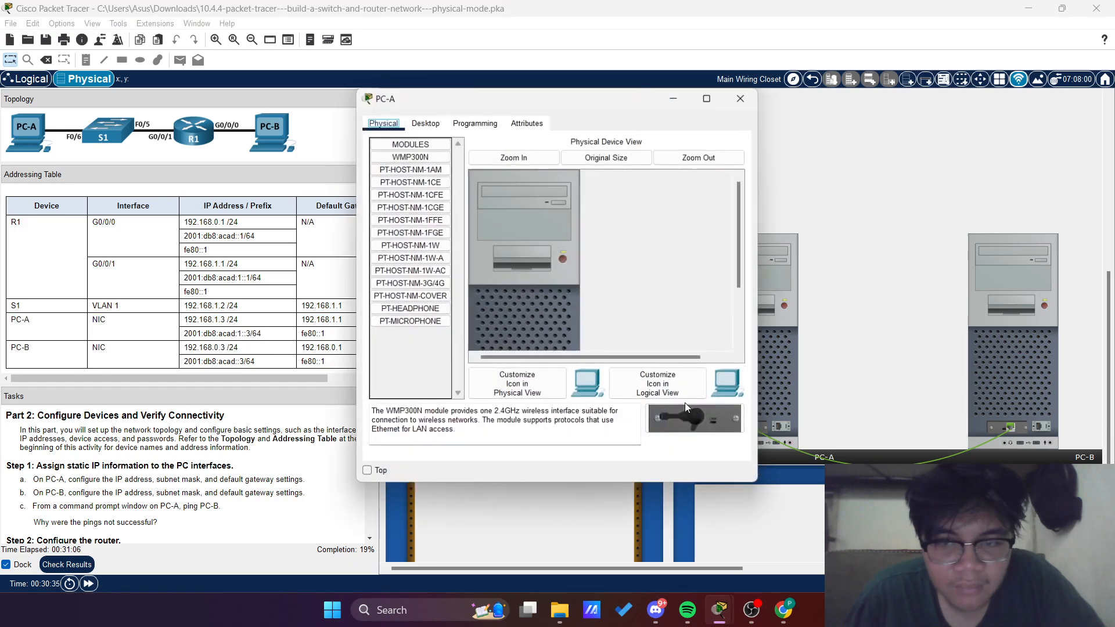
pyautogui.moveTo(537, 101); pyautogui.dragTo(578, 99)
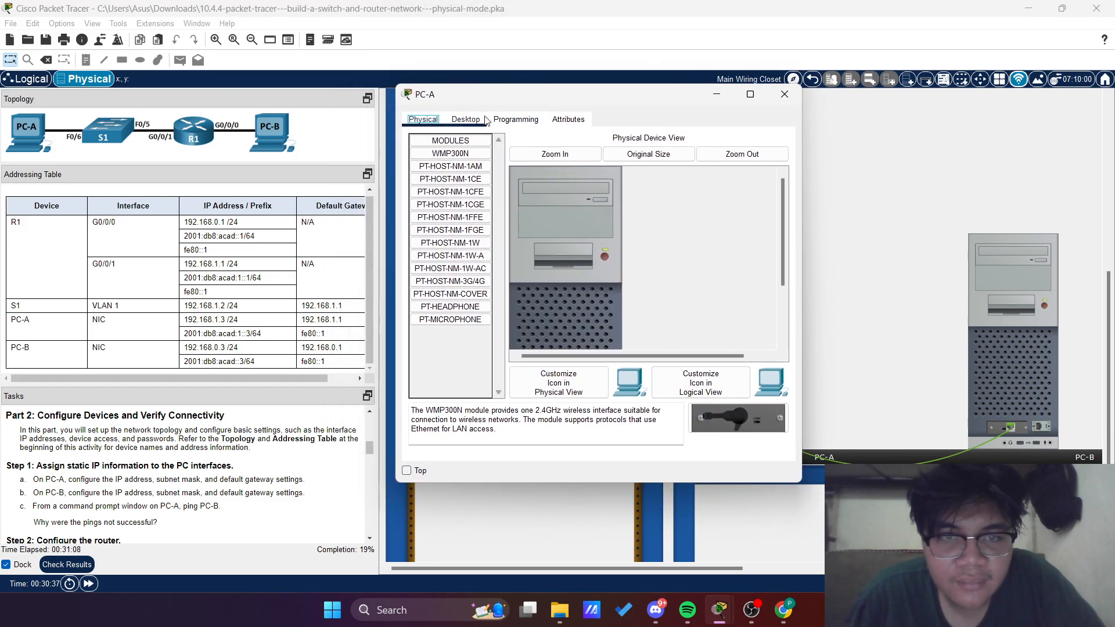
pyautogui.click(466, 119)
pyautogui.click(447, 177)
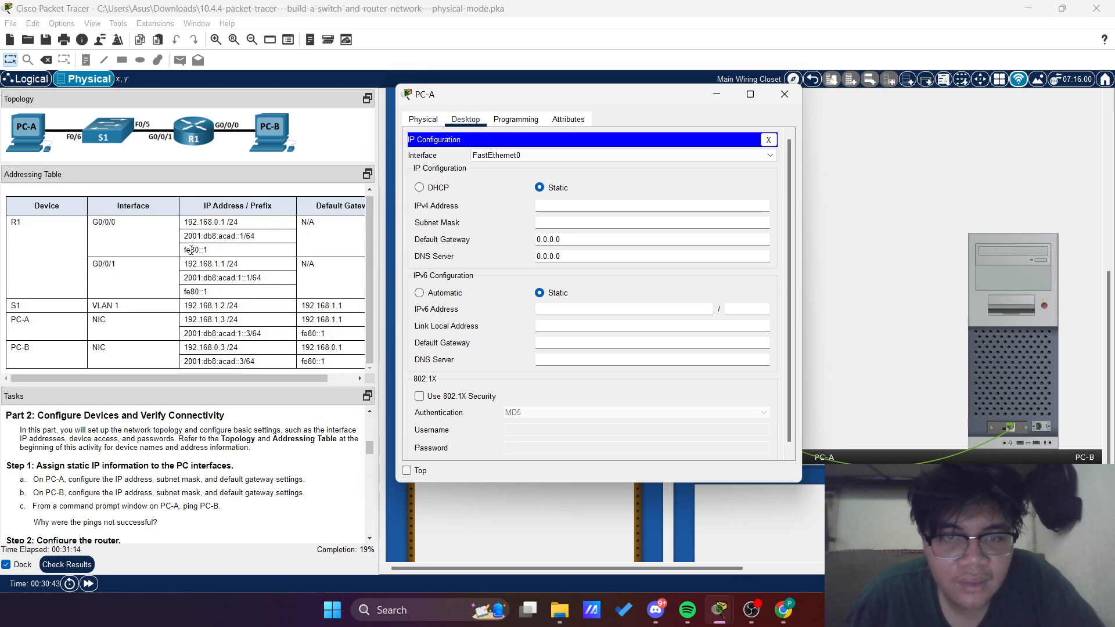
# Set PC-A's IPv4 address to 192.168.1.3 with subnet mask 255.255.255.0
pyautogui.click(584, 204)
pyautogui.moveTo(194, 320); pyautogui.dragTo(228, 320)
pyautogui.click(493, 442)
pyautogui.click(755, 310)
pyautogui.click(566, 200)
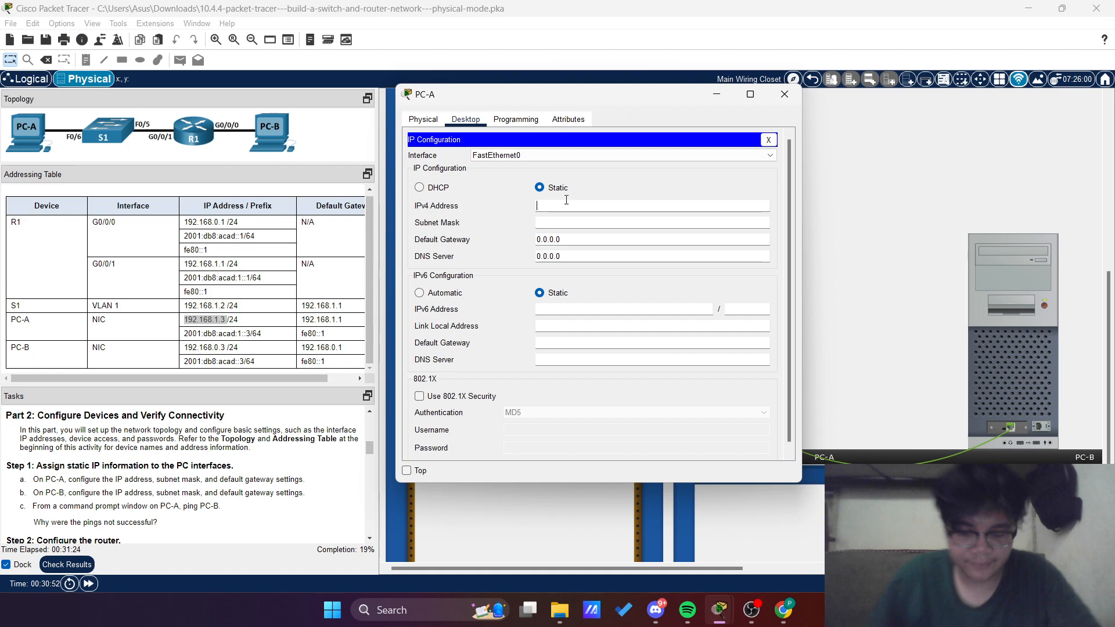
pyautogui.write('192.168.1.')
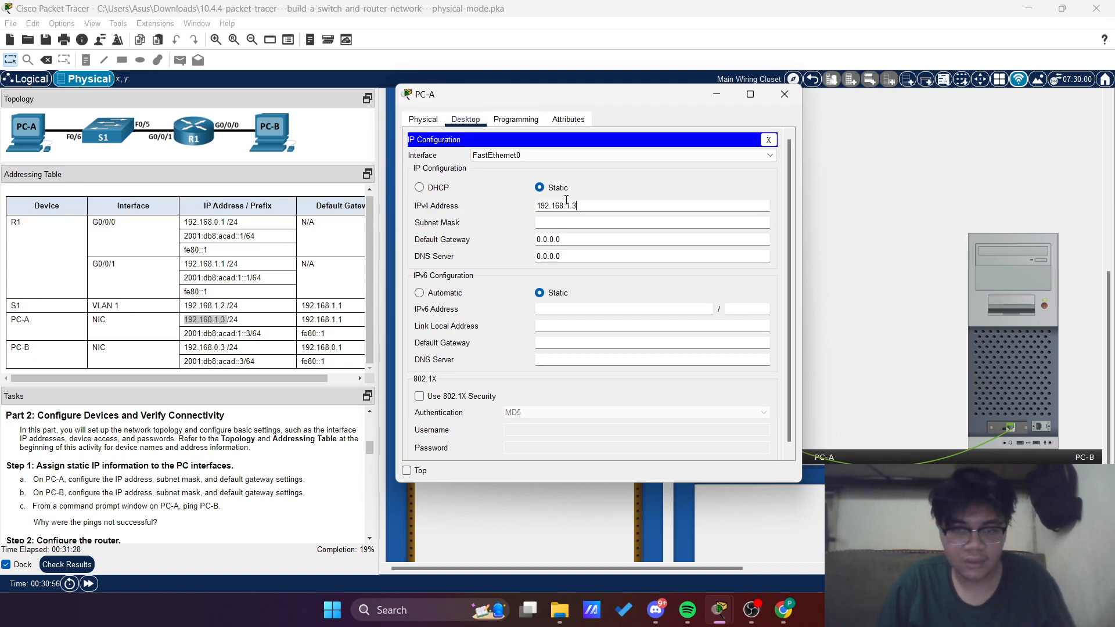
pyautogui.write('3')
pyautogui.press('Tab')
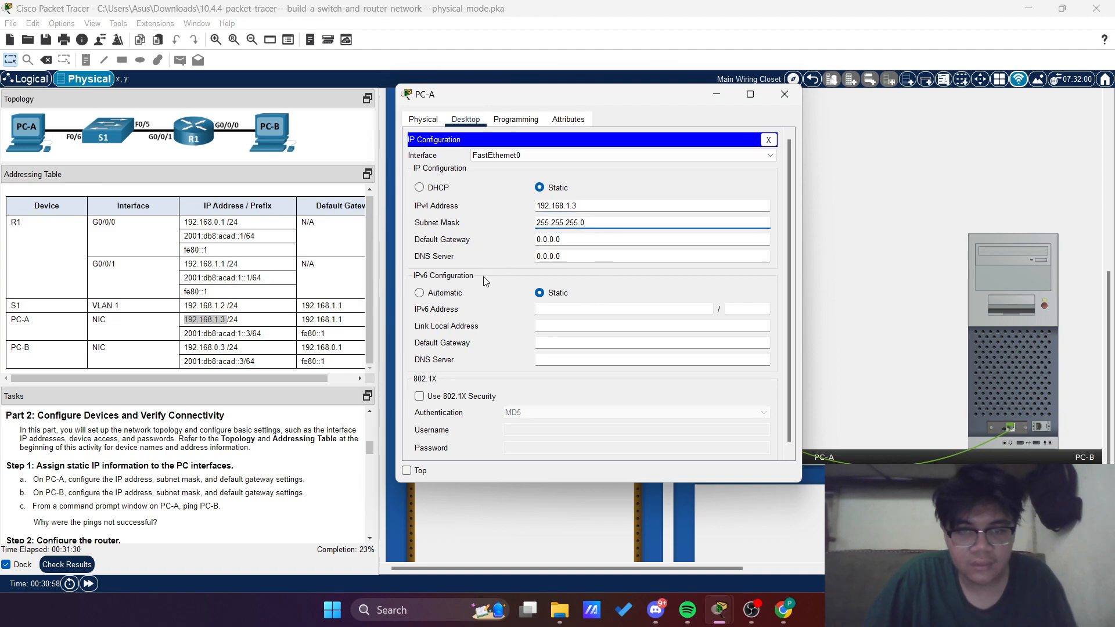
# Check the gateway entry in the addressing table and set PC-A's IPv4 default gateway to 192.168.1.1
pyautogui.press('Tab')
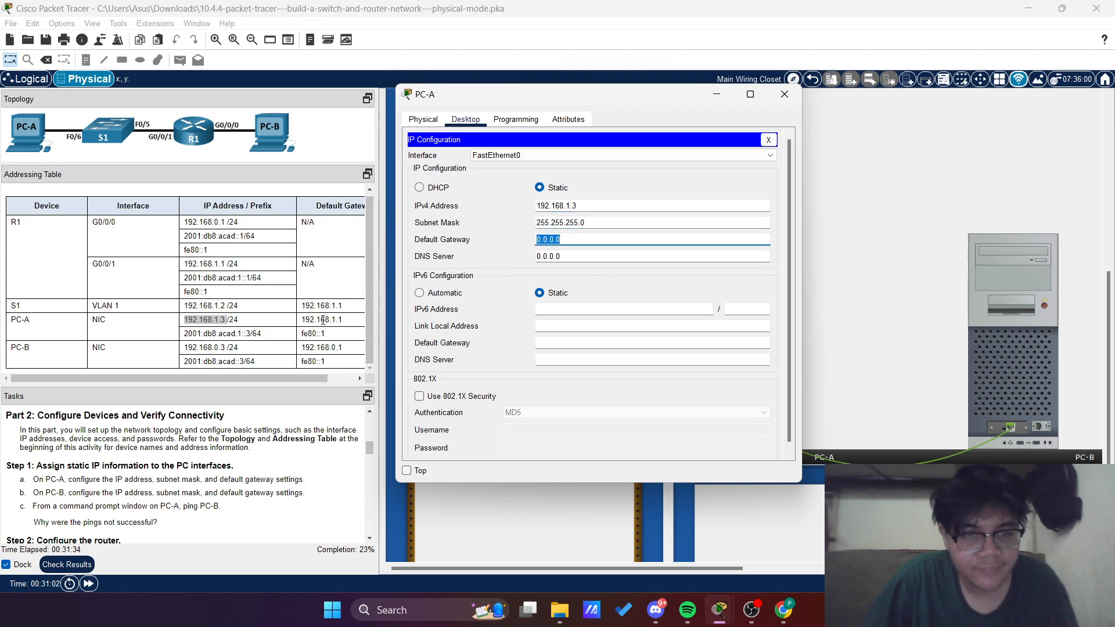
pyautogui.moveTo(286, 378); pyautogui.dragTo(314, 378)
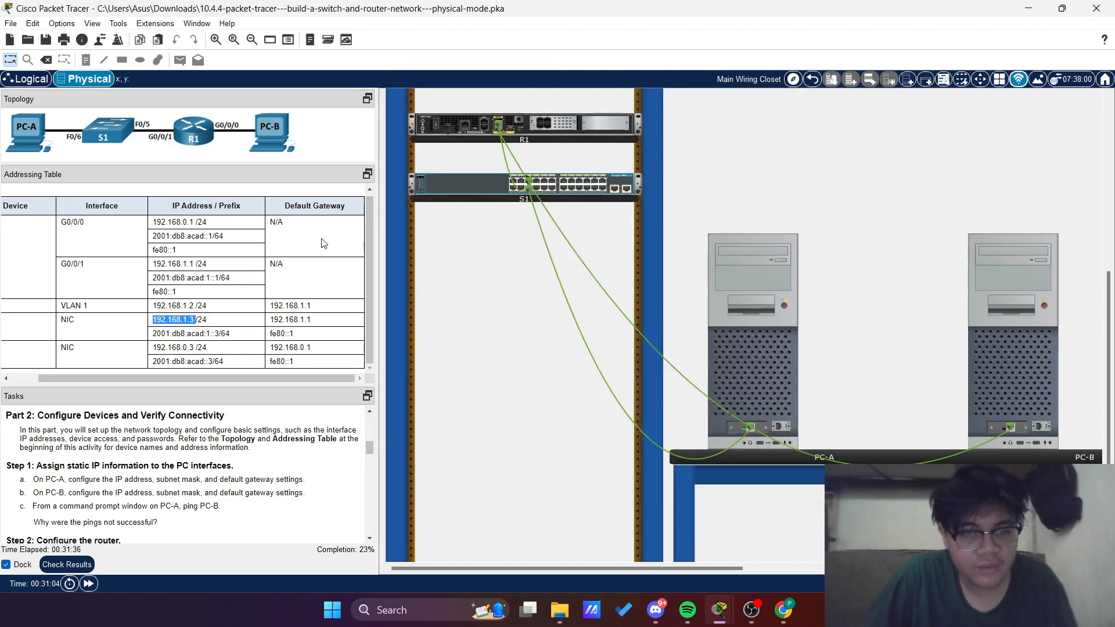
pyautogui.click(735, 286)
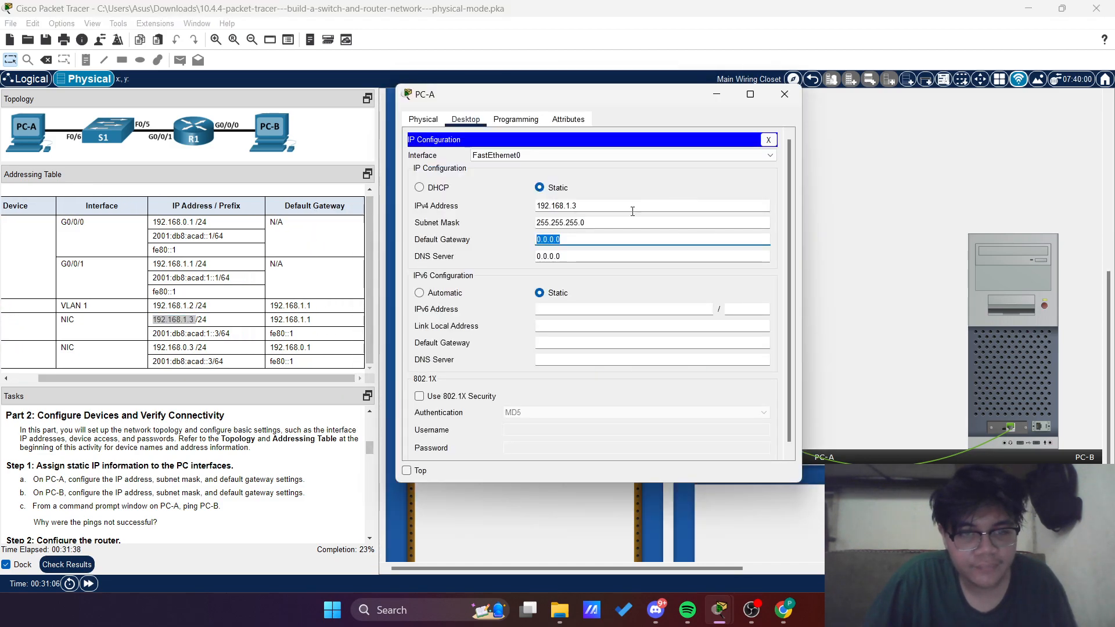
pyautogui.write('192.168.1.1')
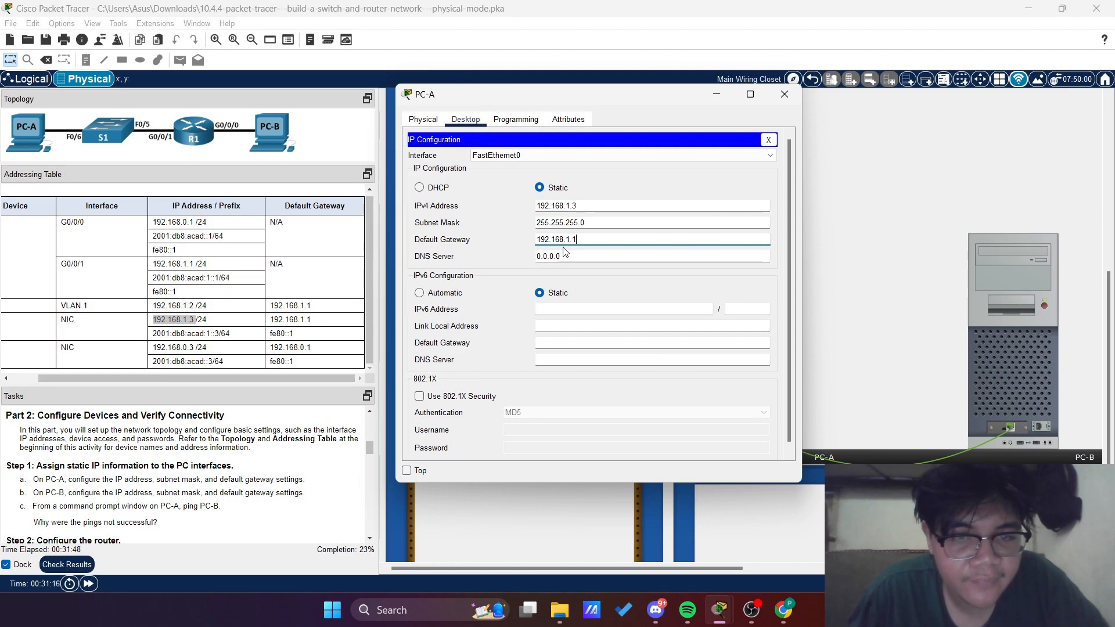
# Set PC-A's IPv6 address to 2001:db8:acad:1::3 with prefix length 64
pyautogui.click(548, 309)
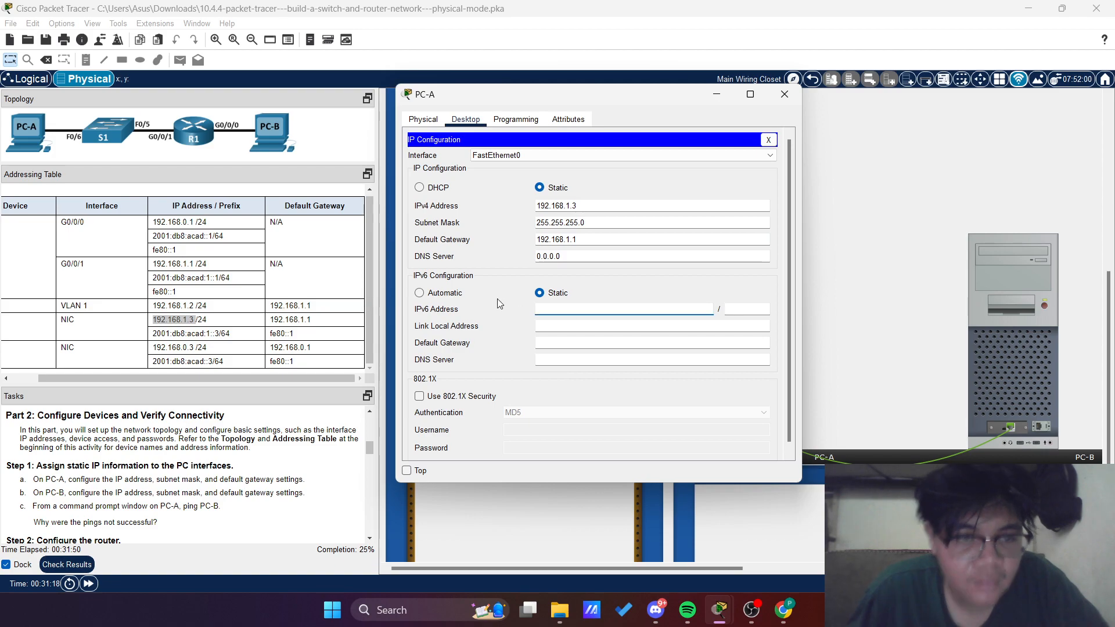
pyautogui.write('2001')
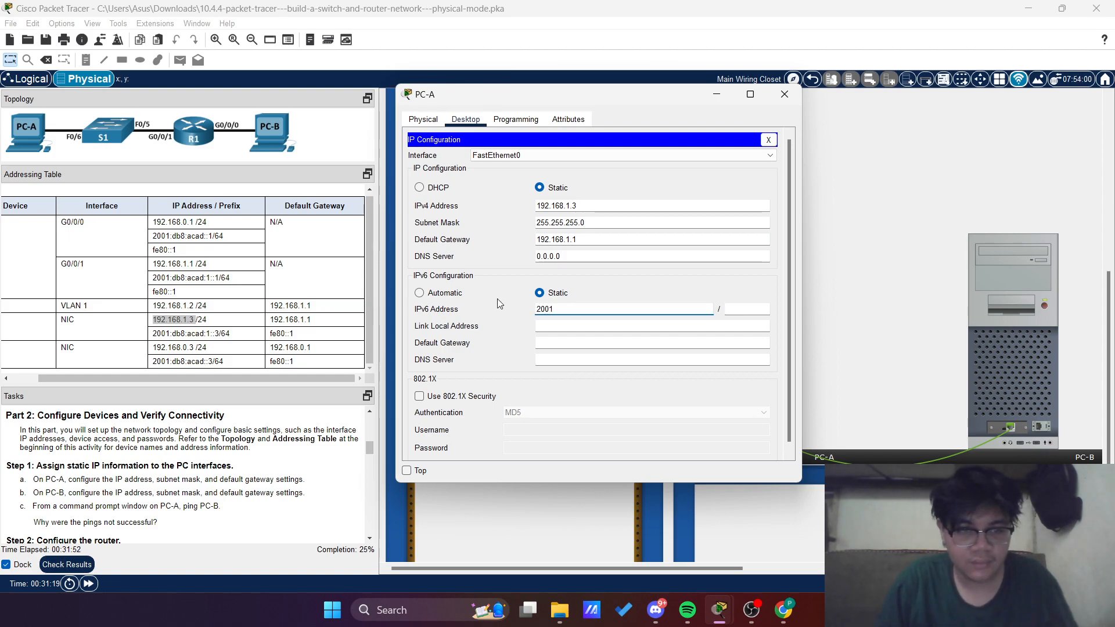
pyautogui.write(':db')
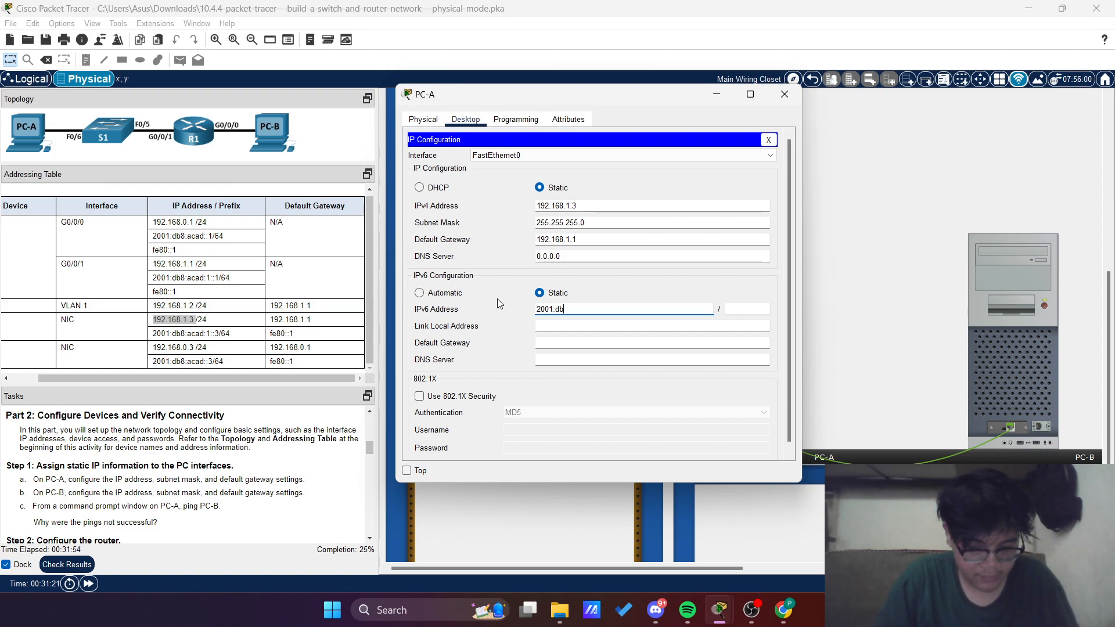
pyautogui.write('8:acad')
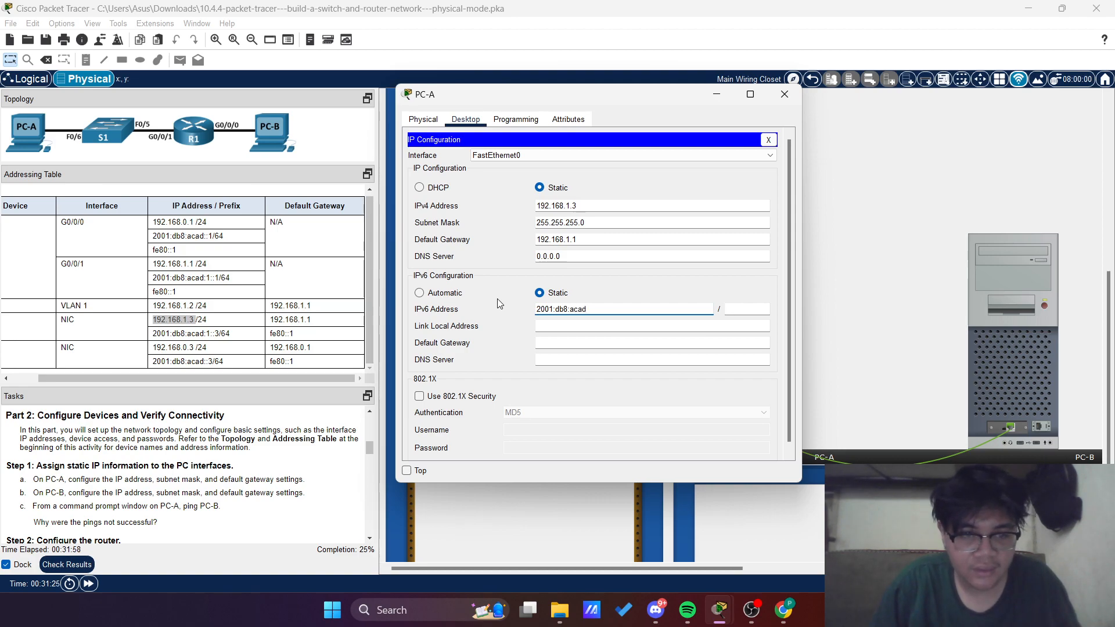
pyautogui.write('::1')
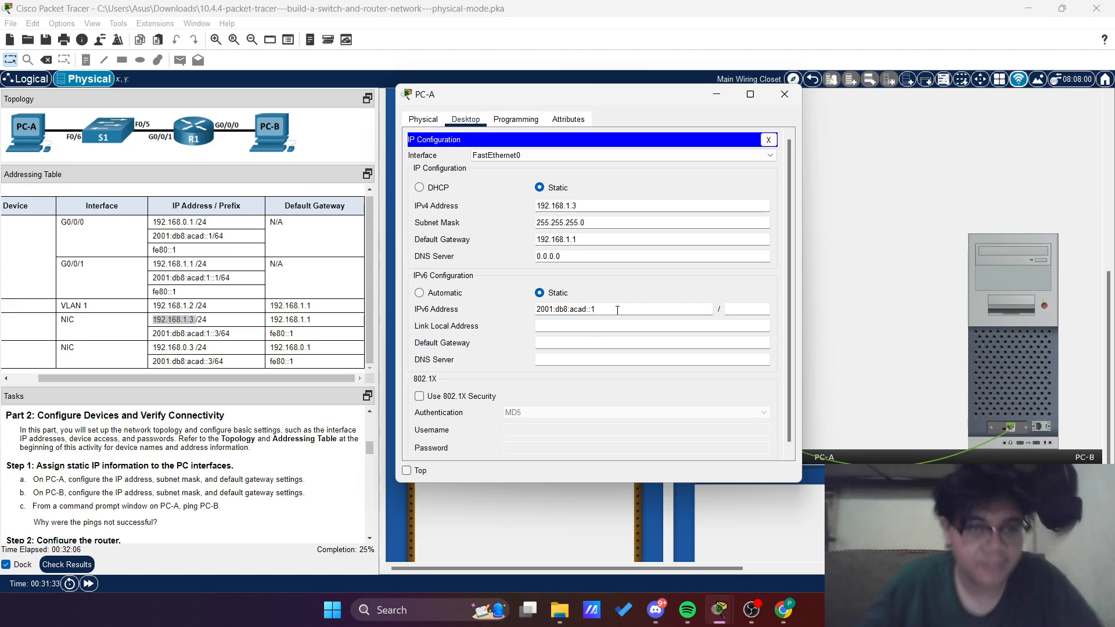
pyautogui.press('BackSpace')
pyautogui.press('BackSpace')
pyautogui.write('1::3')
pyautogui.press('Tab')
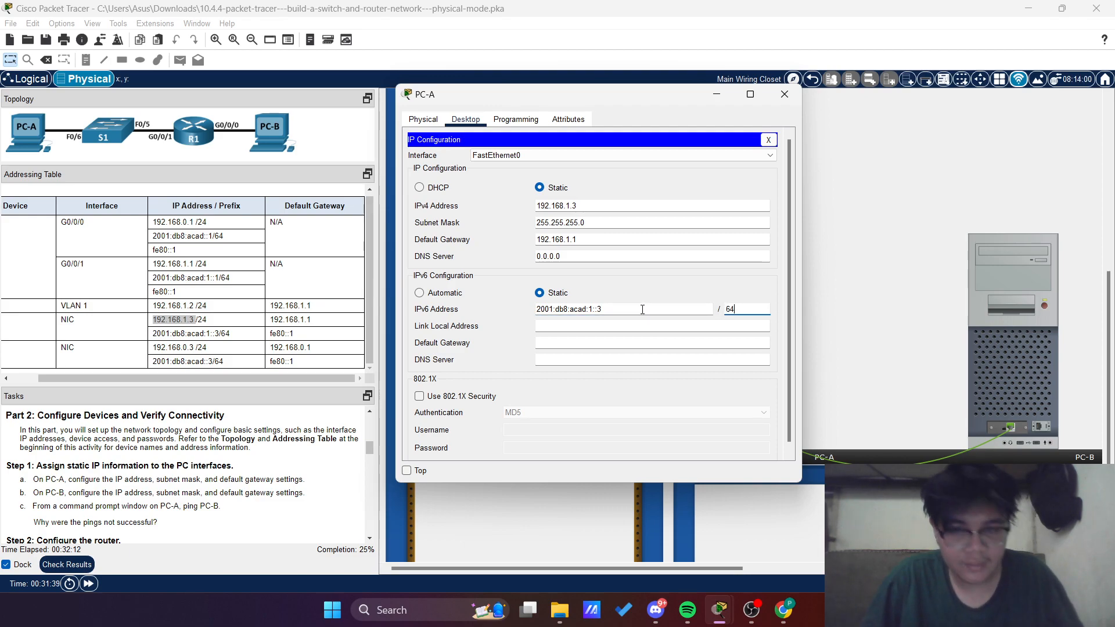
# Set PC-A's IPv6 default gateway to fe80::1, check the settings against the addressing table and close PC-A's window
pyautogui.click(538, 343)
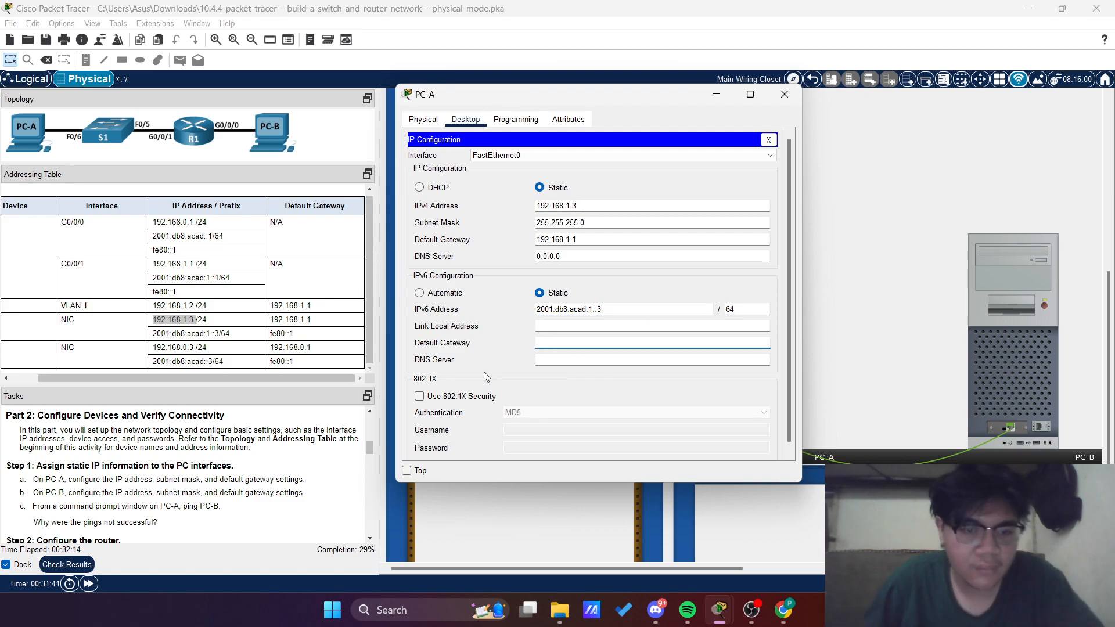
pyautogui.write('f')
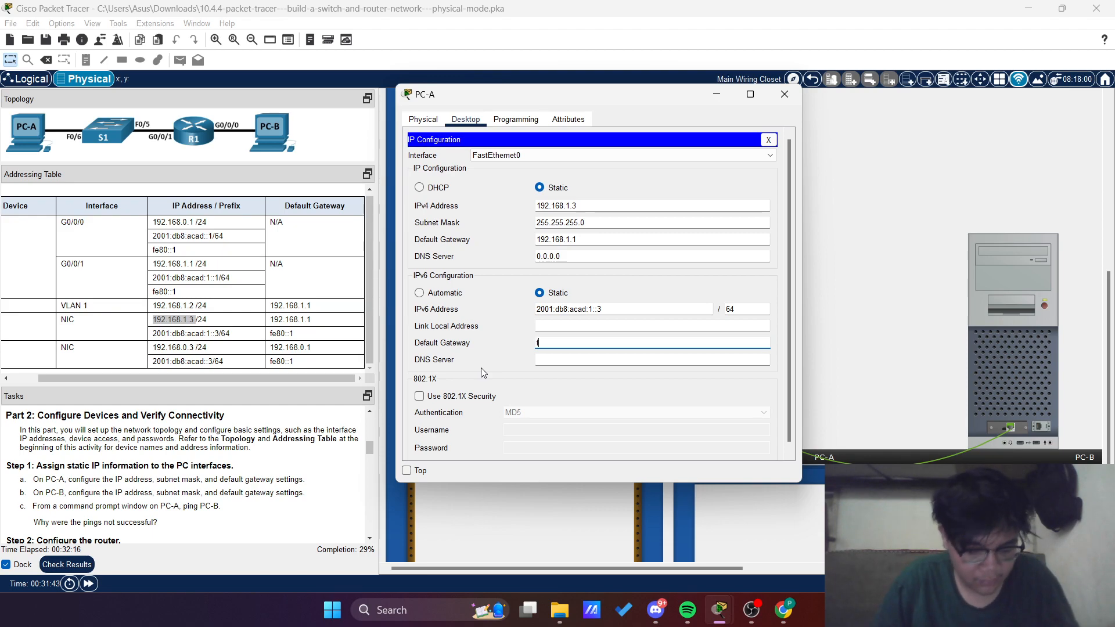
pyautogui.write('e80')
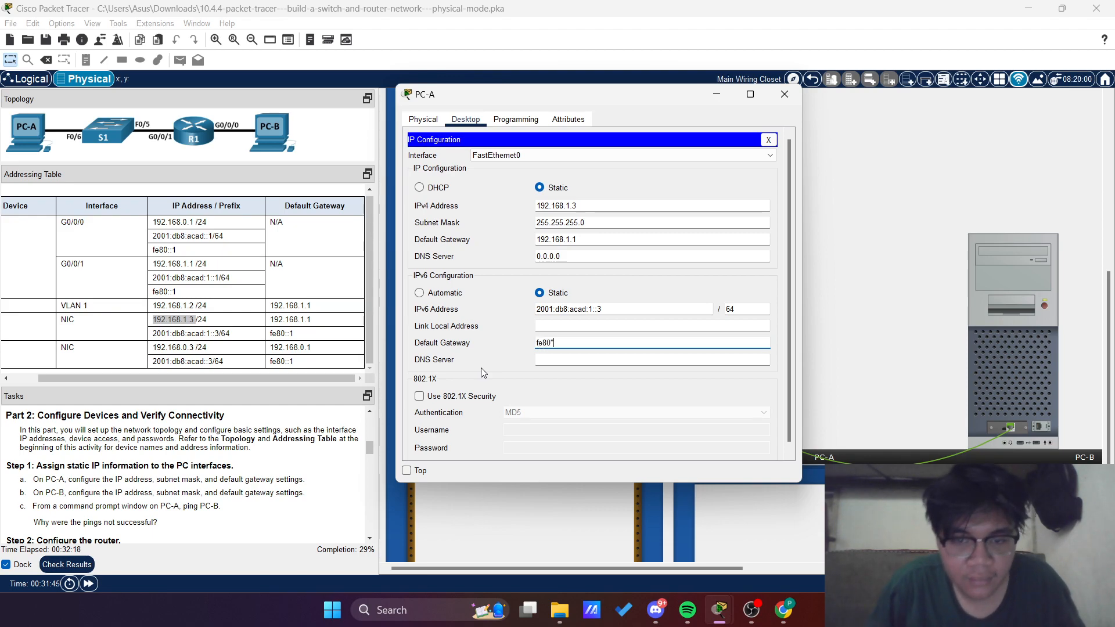
pyautogui.write('::')
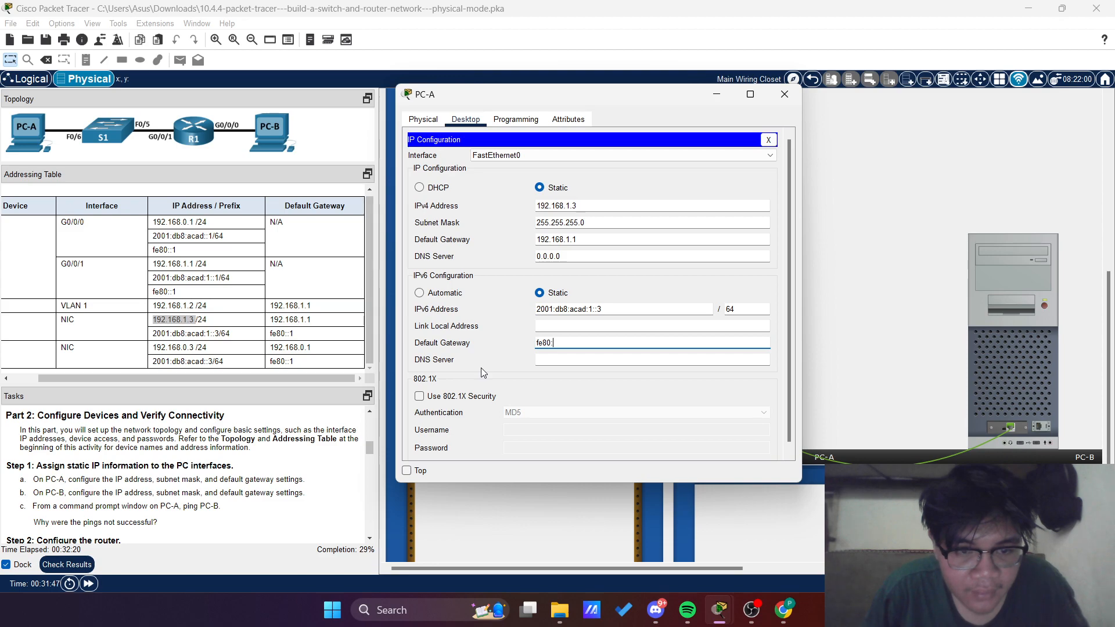
pyautogui.write('1')
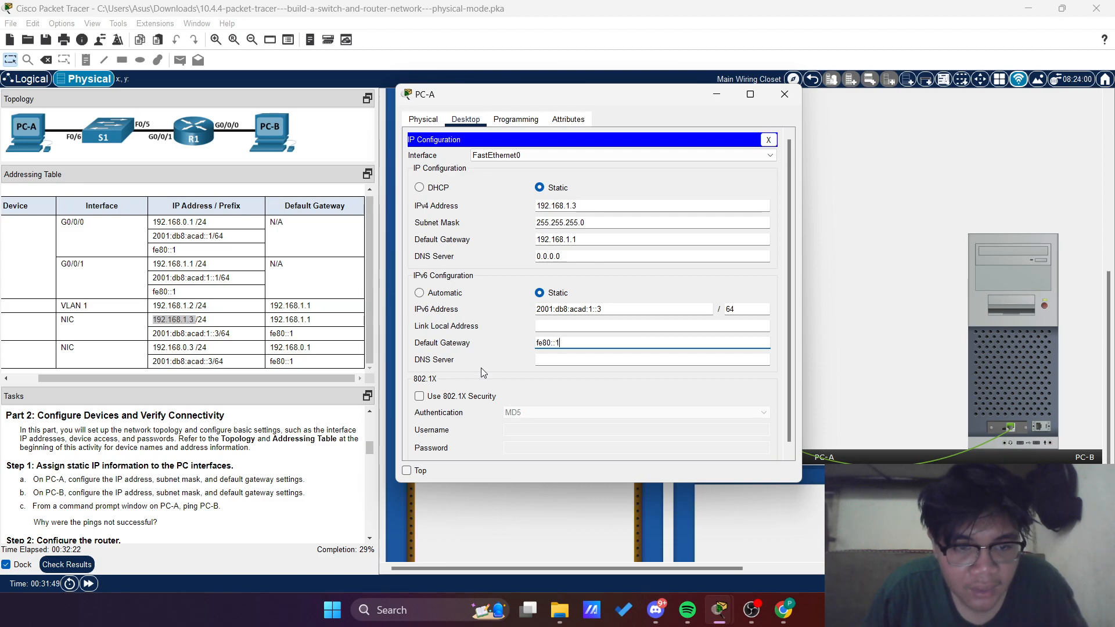
pyautogui.scroll(-1, 525, 292)
pyautogui.scroll(1, 510, 320)
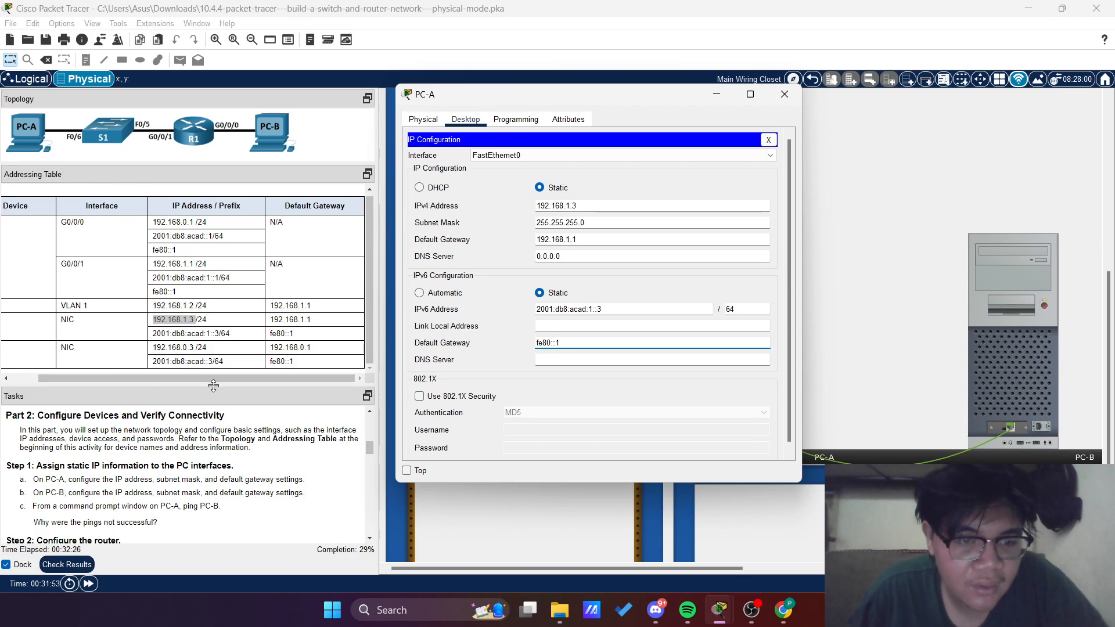
pyautogui.moveTo(222, 381); pyautogui.dragTo(193, 387)
pyautogui.click(724, 318)
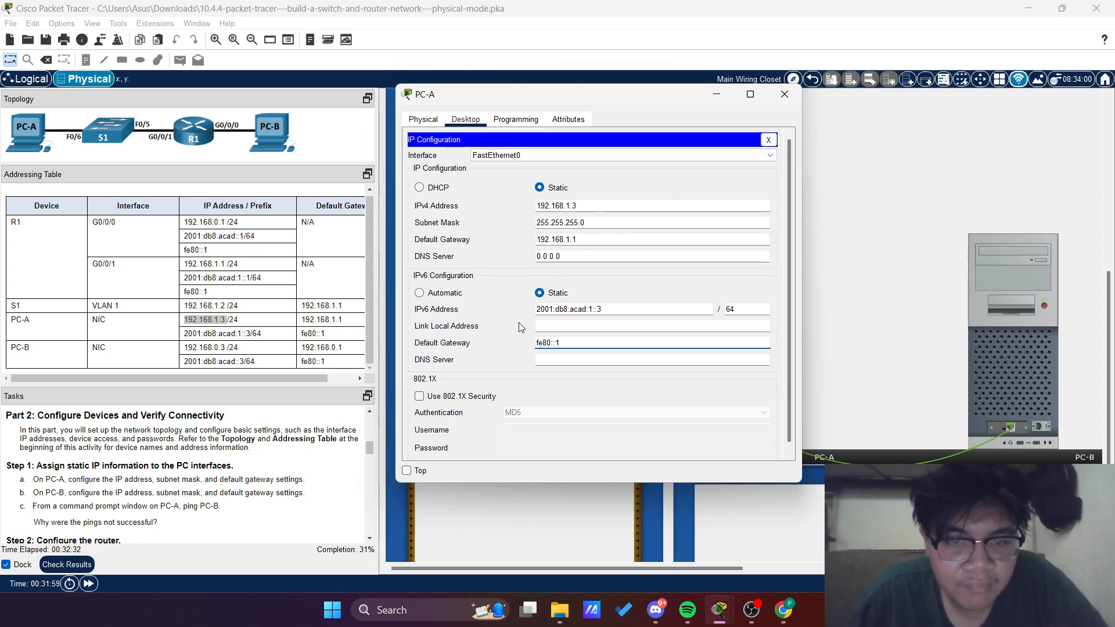
pyautogui.click(785, 96)
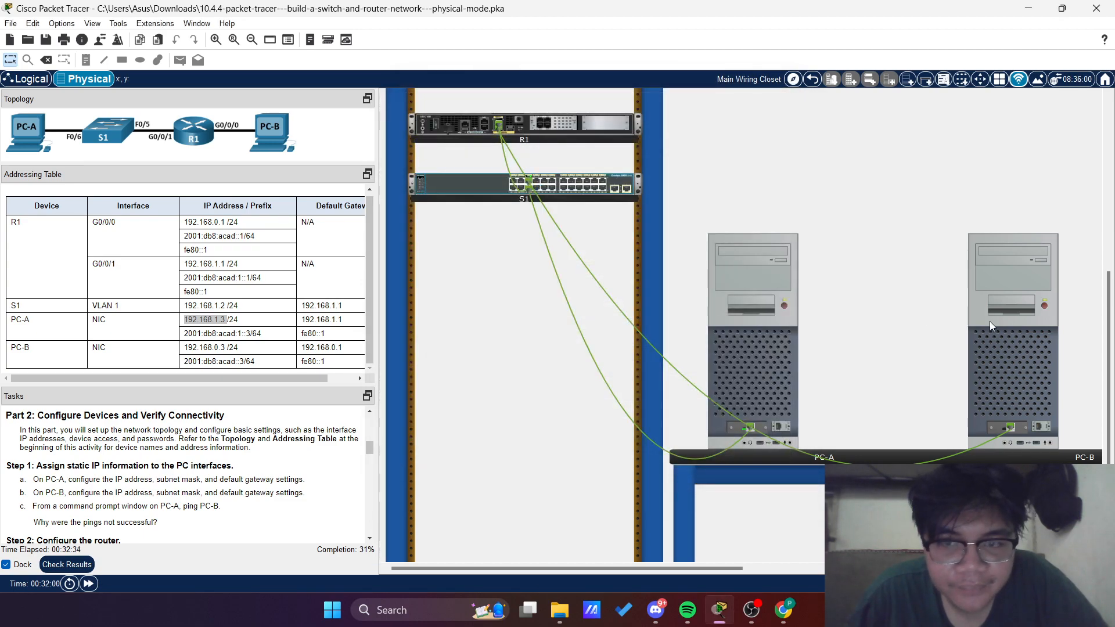
# In PC-B's IP configuration, set IPv4 address 192.168.0.3, subnet mask 255.255.255.0 and default gateway 192.168.0.1
pyautogui.click(1010, 354)
pyautogui.click(436, 124)
pyautogui.click(423, 201)
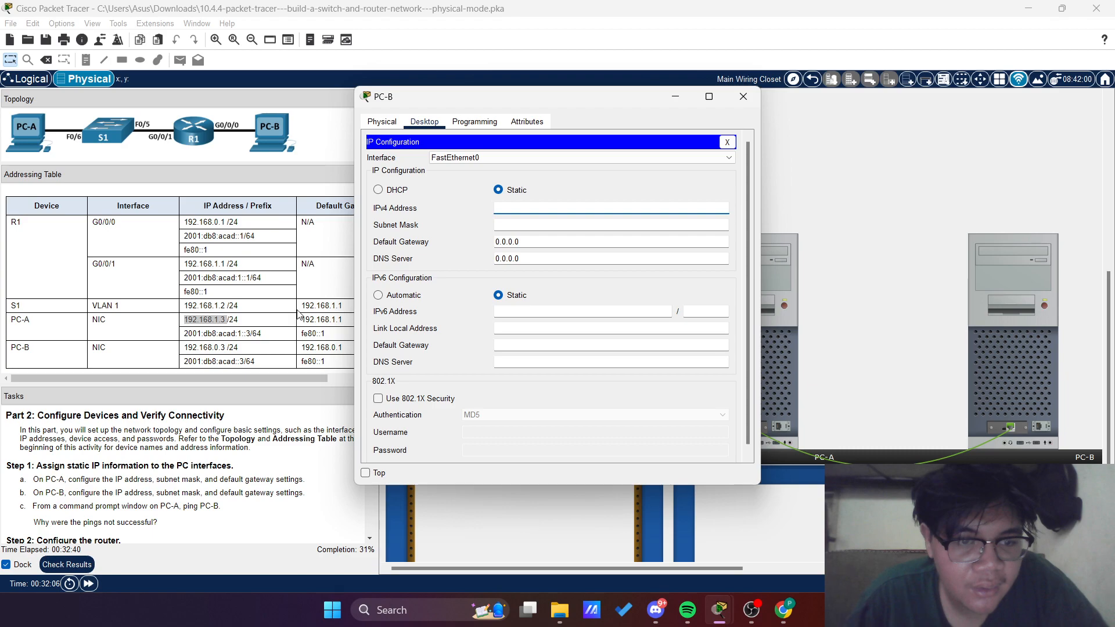
pyautogui.write('192')
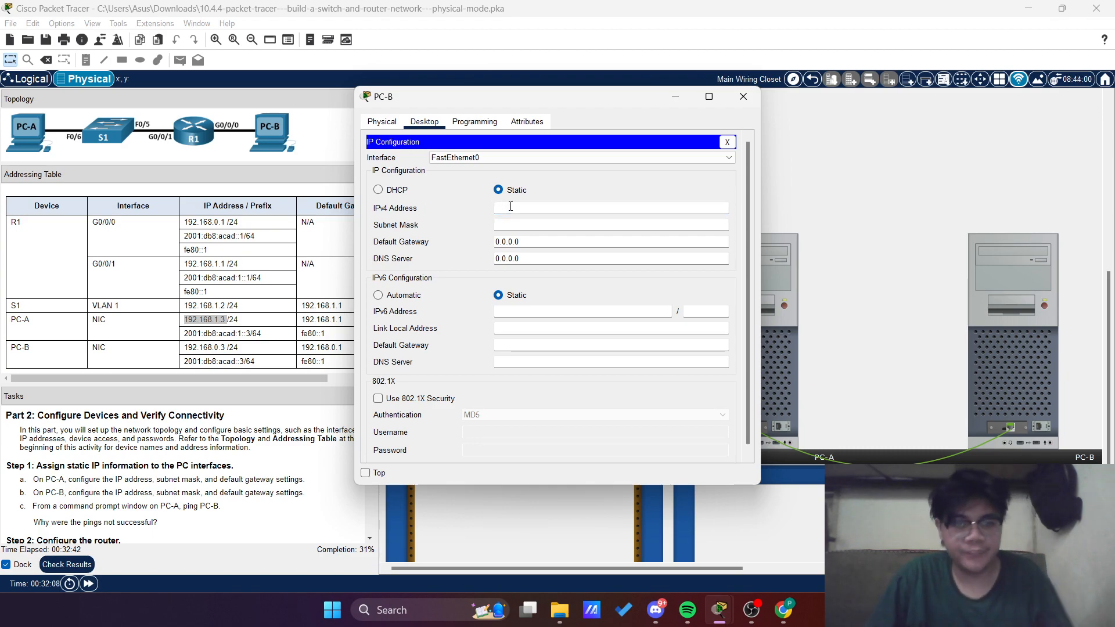
pyautogui.write('.168.0.3')
pyautogui.press('Tab')
pyautogui.press('Tab')
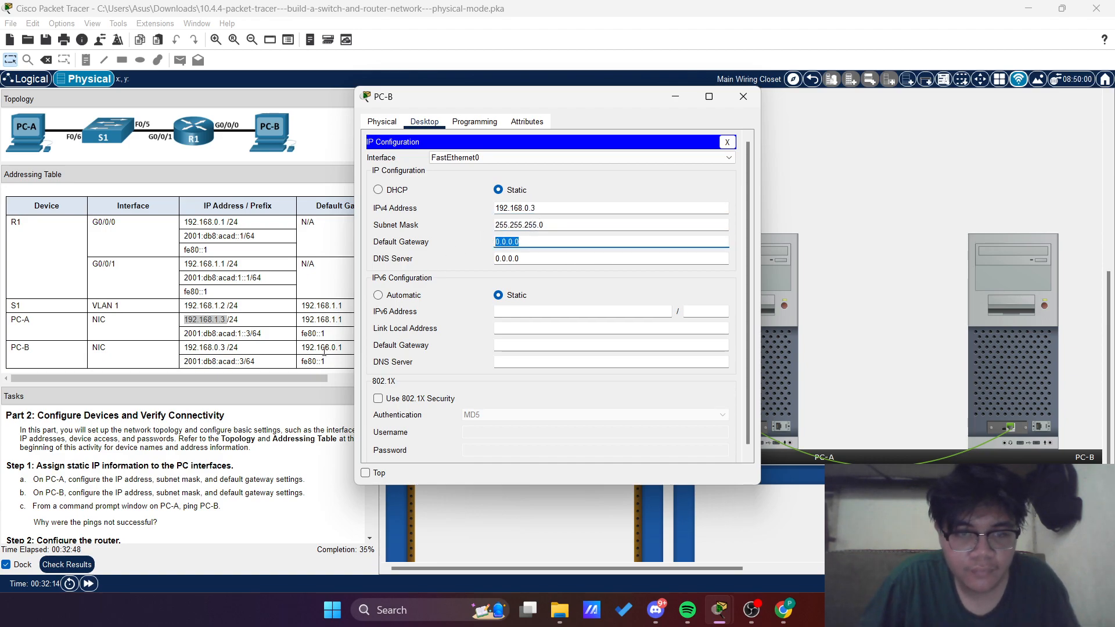
pyautogui.write('192.168.0.1')
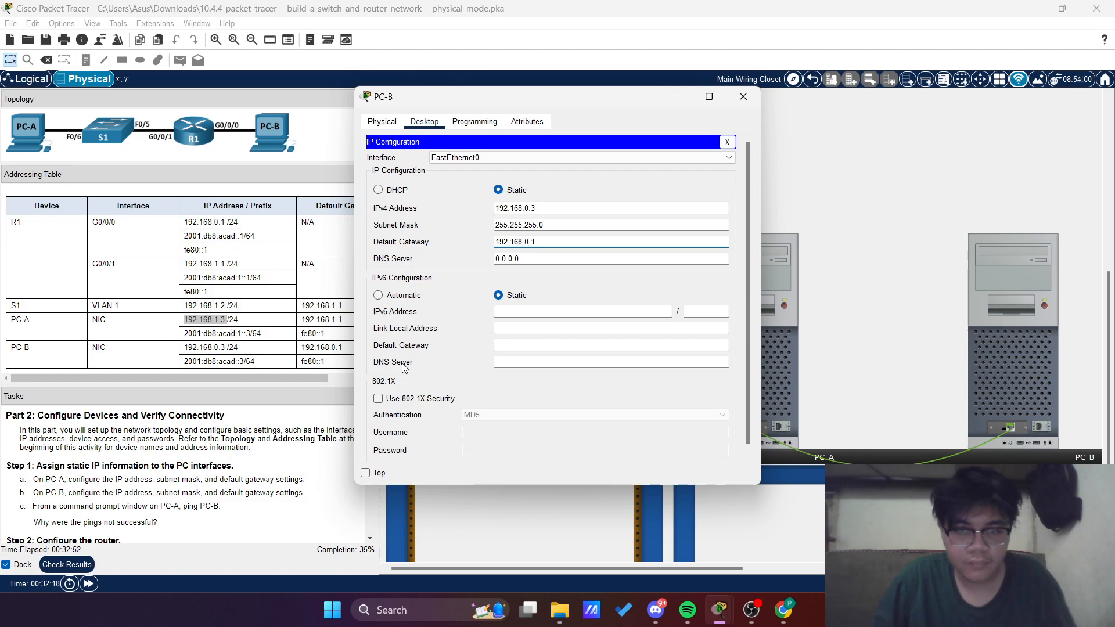
# Set PC-B's IPv6 address to 2001:db8:acad::3 with prefix length 64
pyautogui.click(519, 311)
pyautogui.write('2001:')
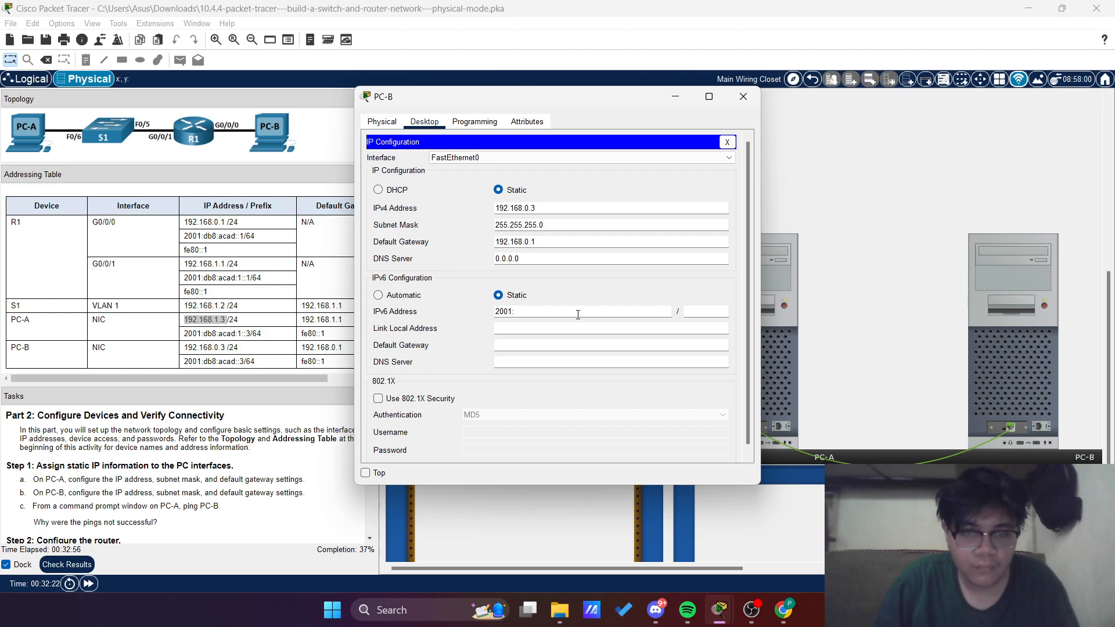
pyautogui.write('db8:acad::3')
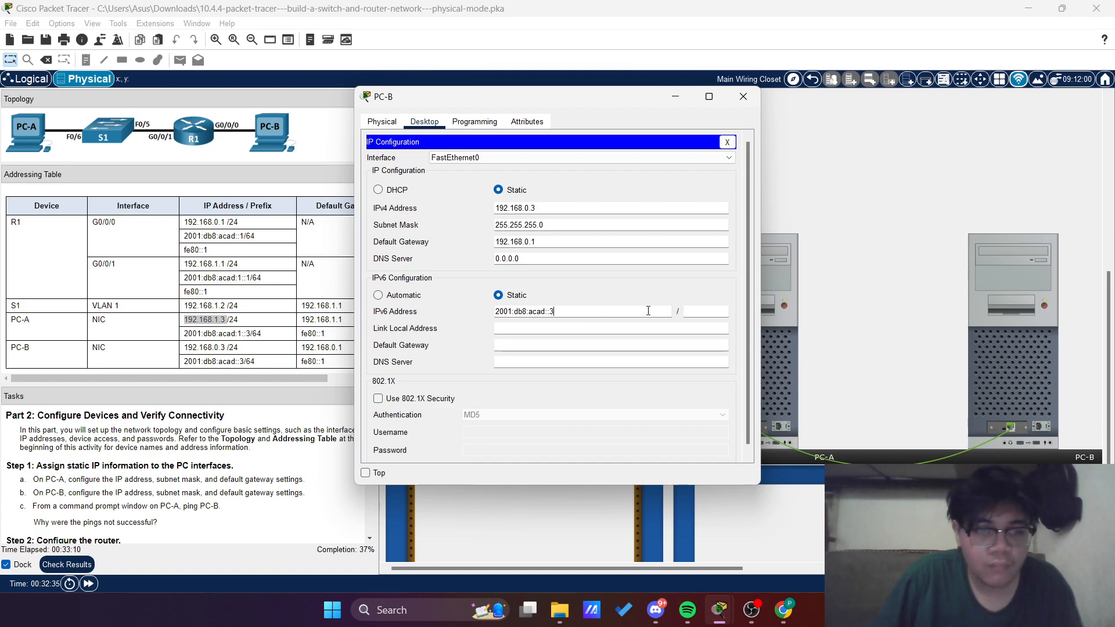
pyautogui.press('Tab')
pyautogui.write('64')
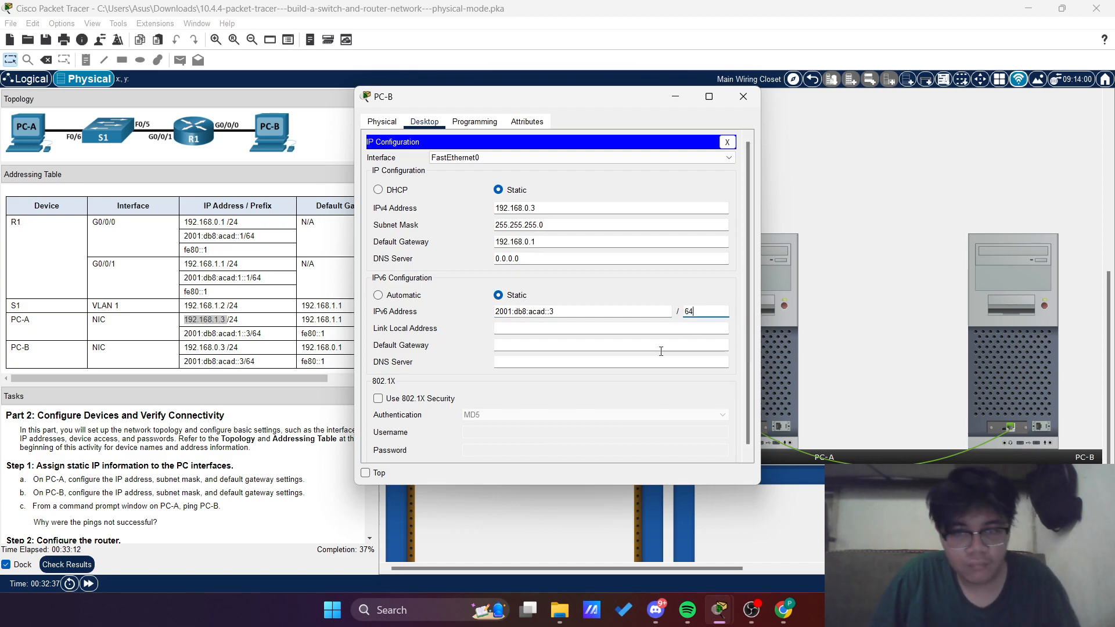
# Set PC-B's IPv6 default gateway to fe80::1 and close PC-B's window
pyautogui.click(554, 347)
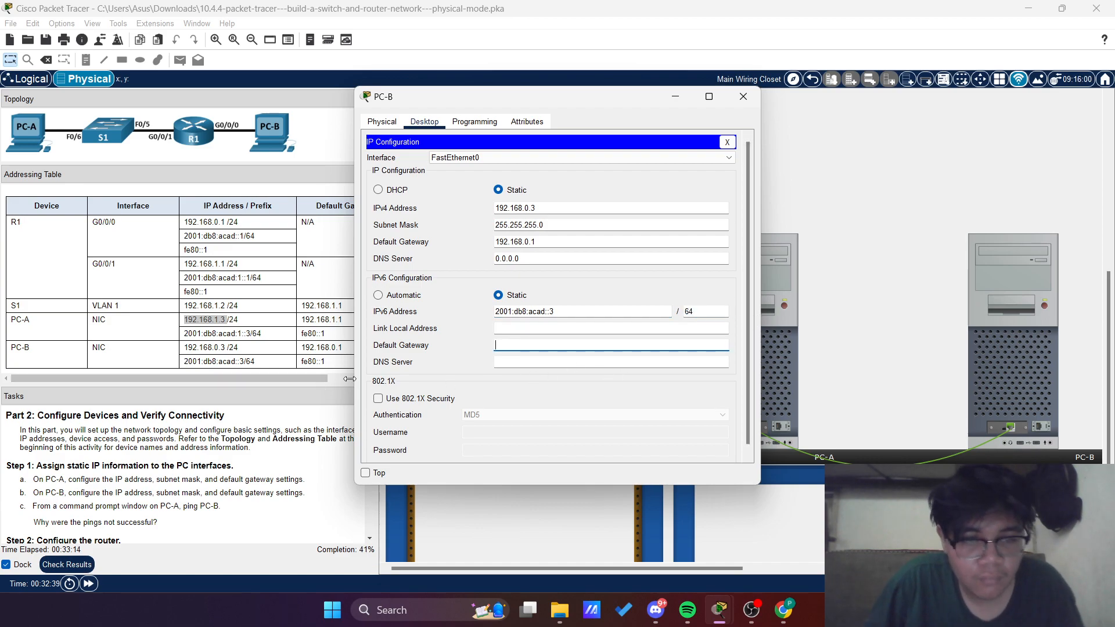
pyautogui.write('fe80')
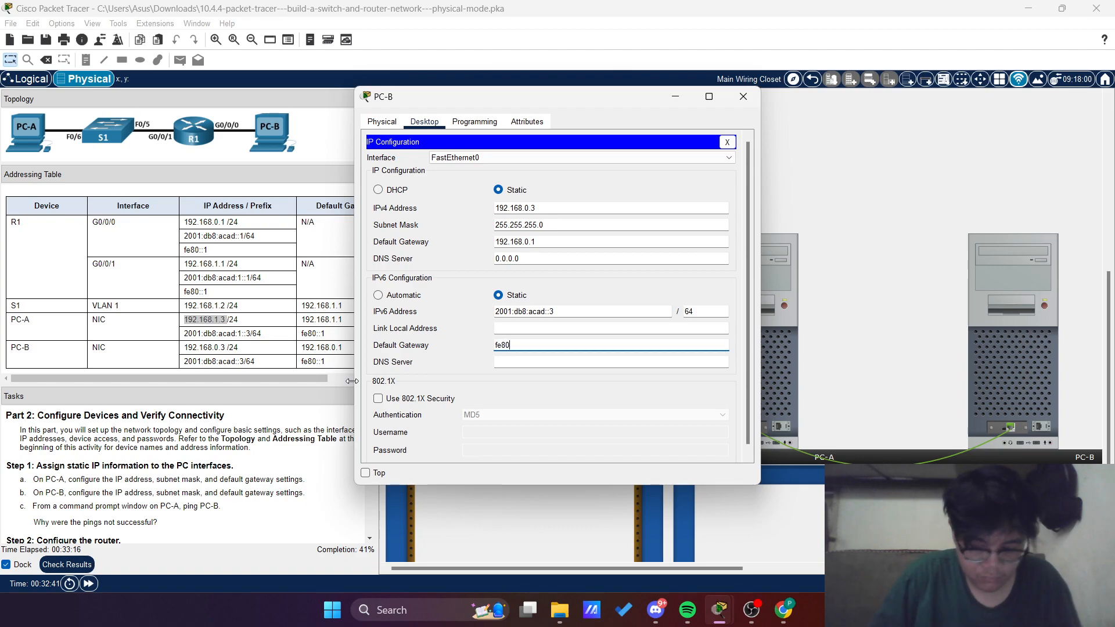
pyautogui.write('::1')
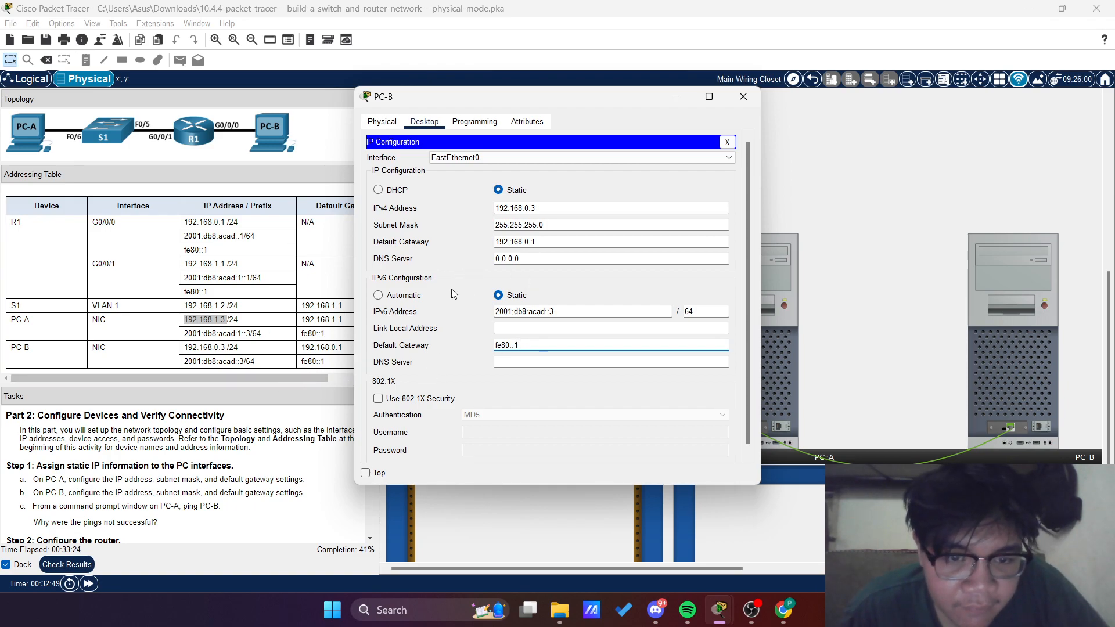
pyautogui.click(735, 103)
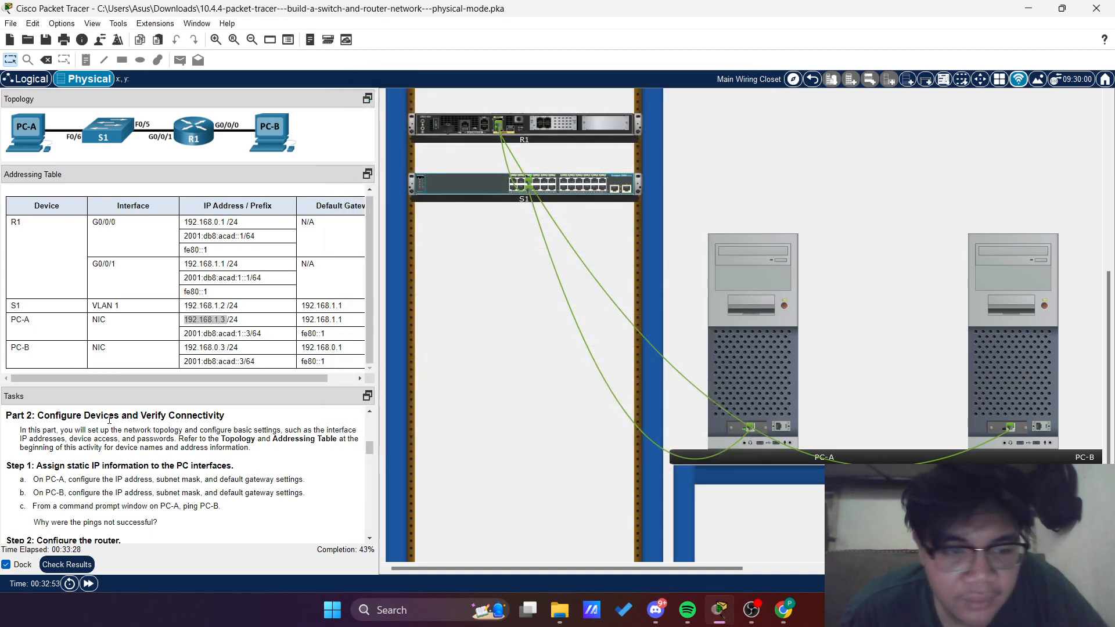
# From PC-A's Command Prompt, ping PC-B at 192.168.0.3
pyautogui.scroll(-1, 107, 416)
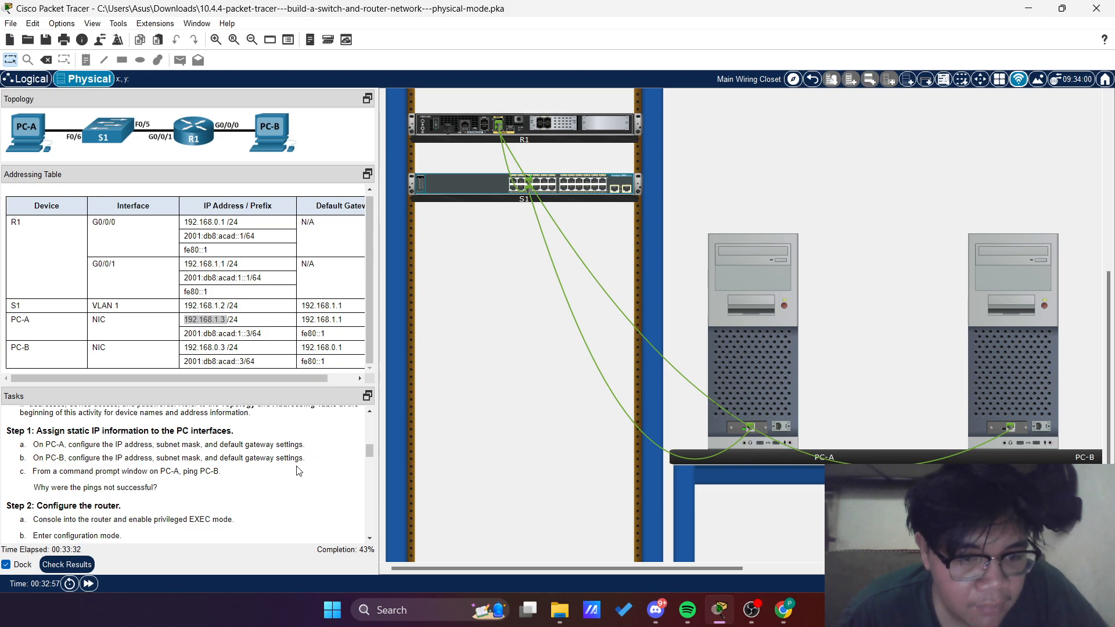
pyautogui.click(727, 373)
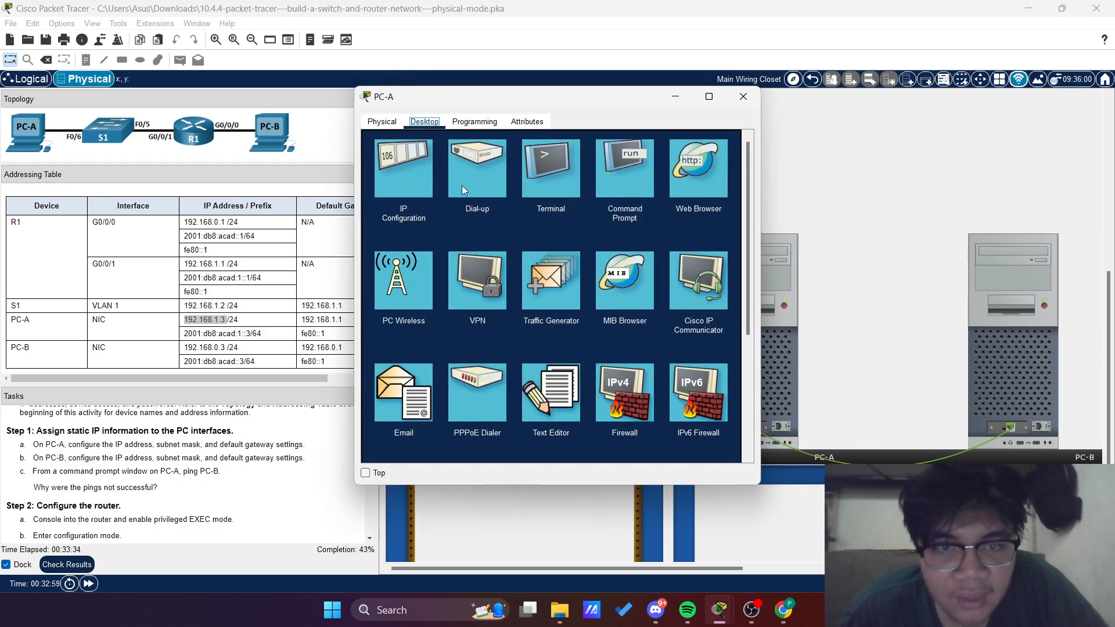
pyautogui.click(623, 178)
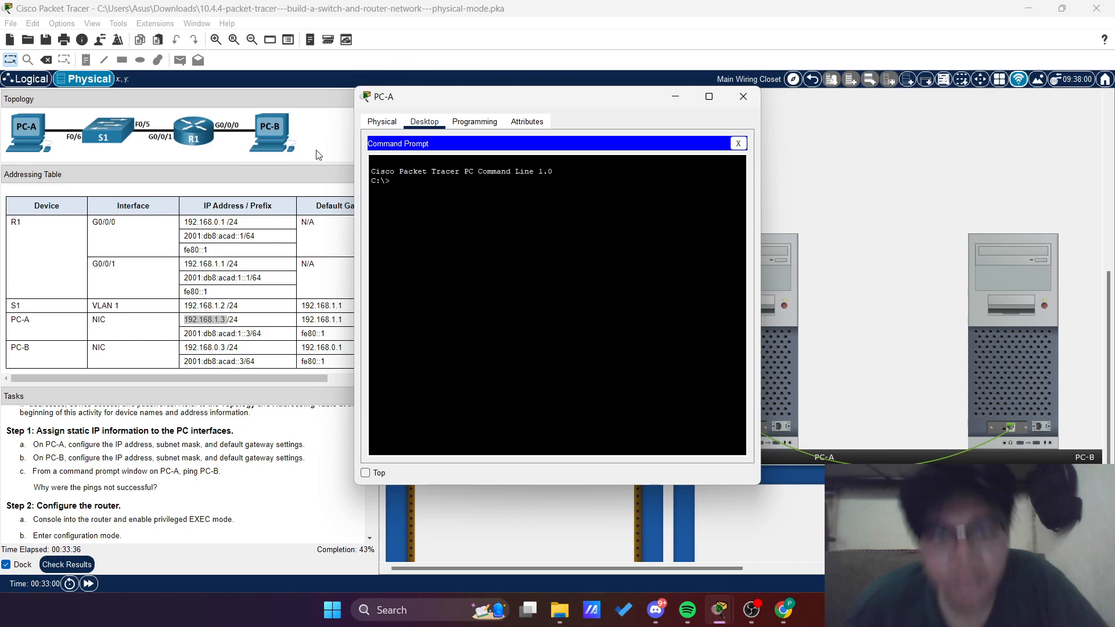
pyautogui.write('ping')
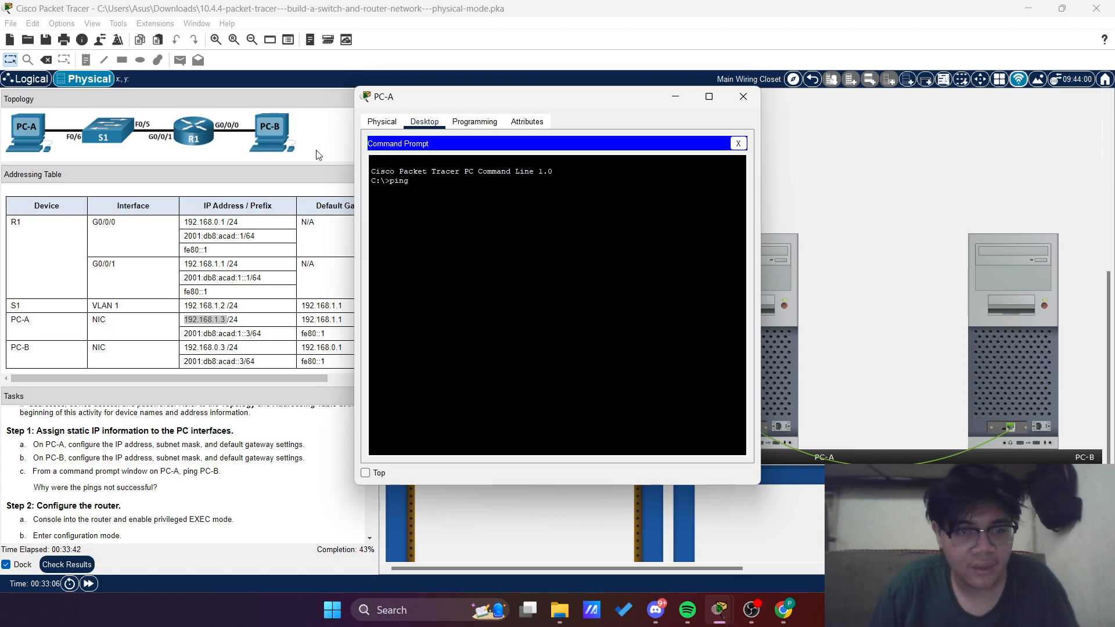
pyautogui.write('192.168')
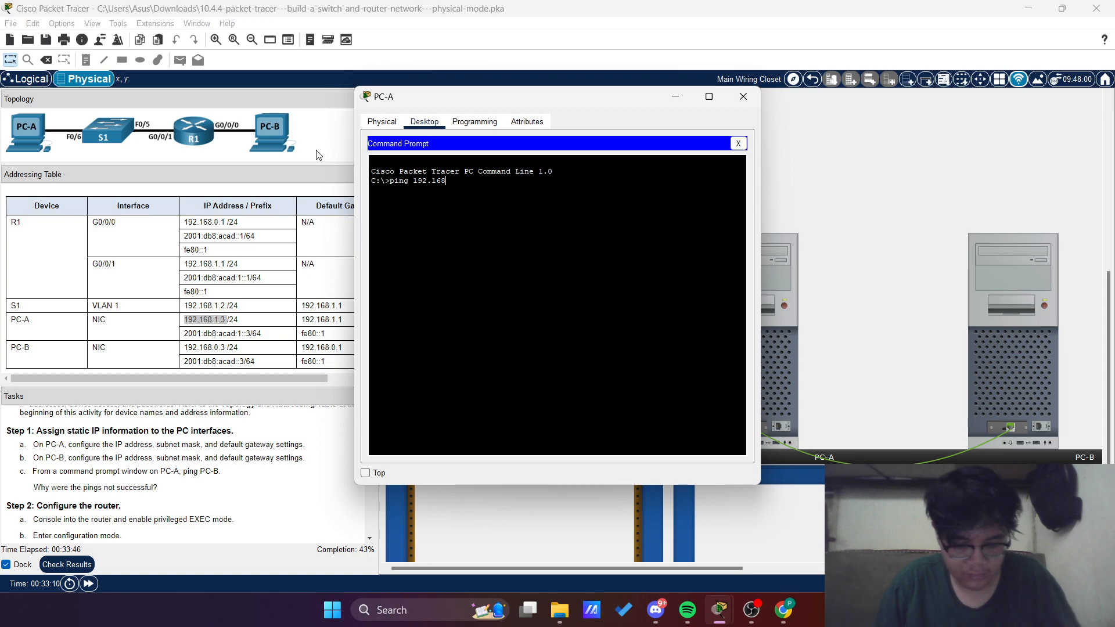
pyautogui.write('.')
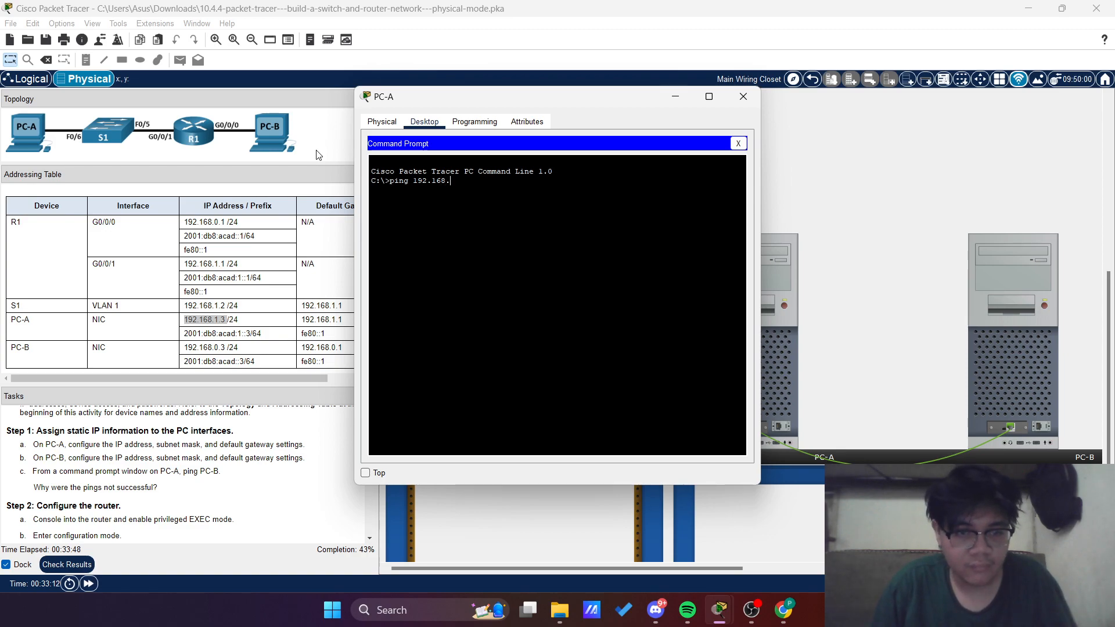
pyautogui.write('0.3')
pyautogui.press('Return')
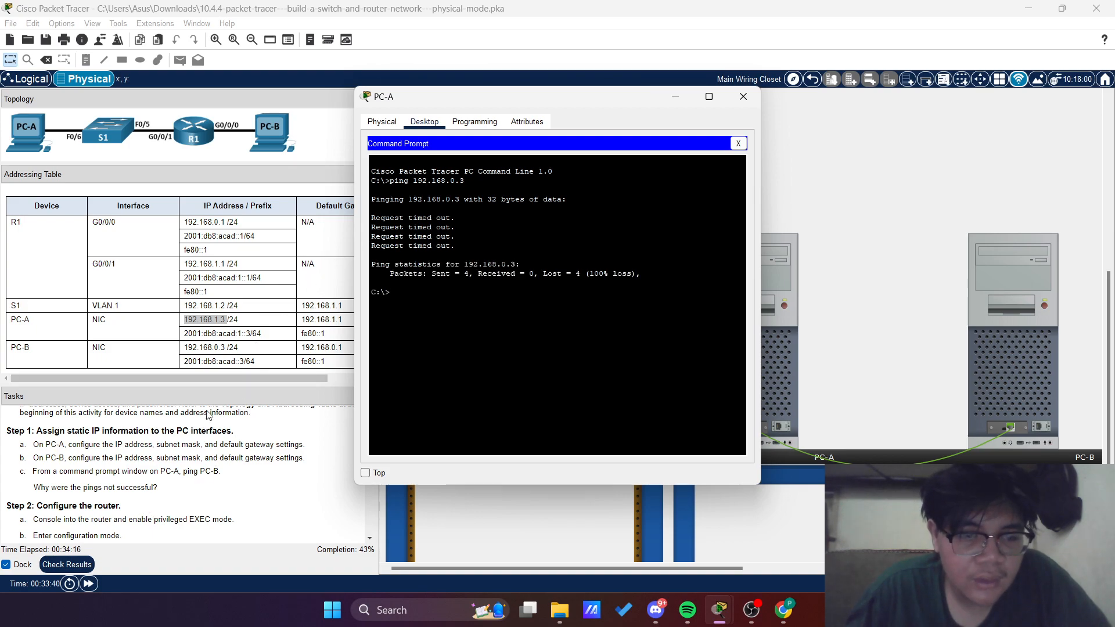
# Move PC-A's window aside, read the router configuration tasks in Step 2 and close PC-A's window
pyautogui.moveTo(461, 99); pyautogui.dragTo(513, 99)
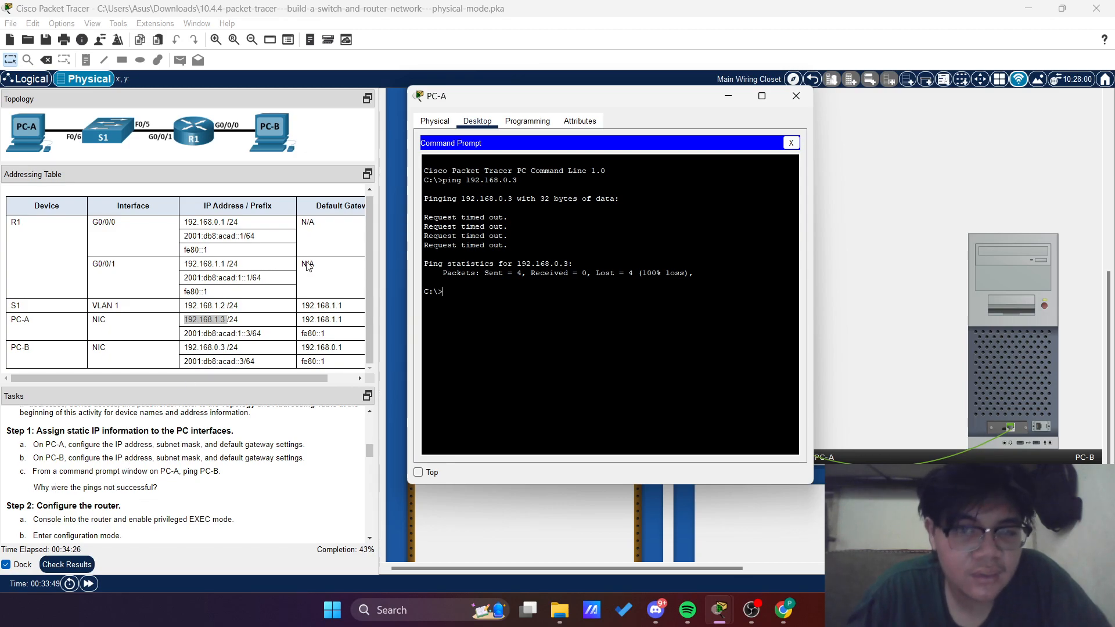
pyautogui.moveTo(535, 102); pyautogui.dragTo(321, 113)
pyautogui.moveTo(389, 117); pyautogui.dragTo(893, 80)
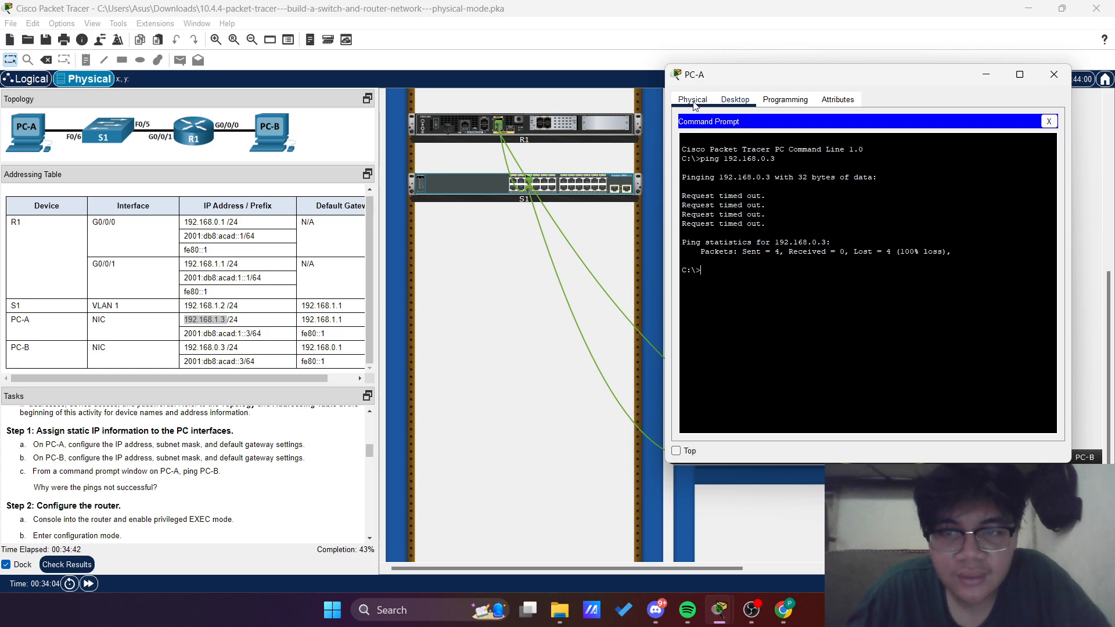
pyautogui.moveTo(816, 82); pyautogui.dragTo(722, 88)
pyautogui.scroll(-3, 252, 444)
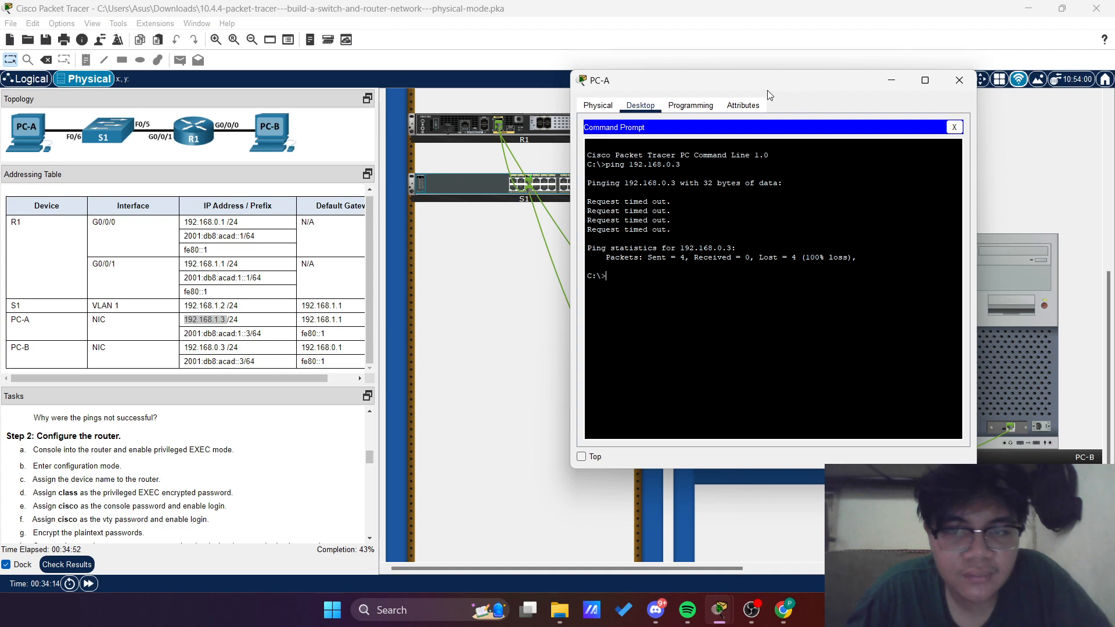
pyautogui.moveTo(769, 90); pyautogui.dragTo(634, 90)
pyautogui.click(825, 80)
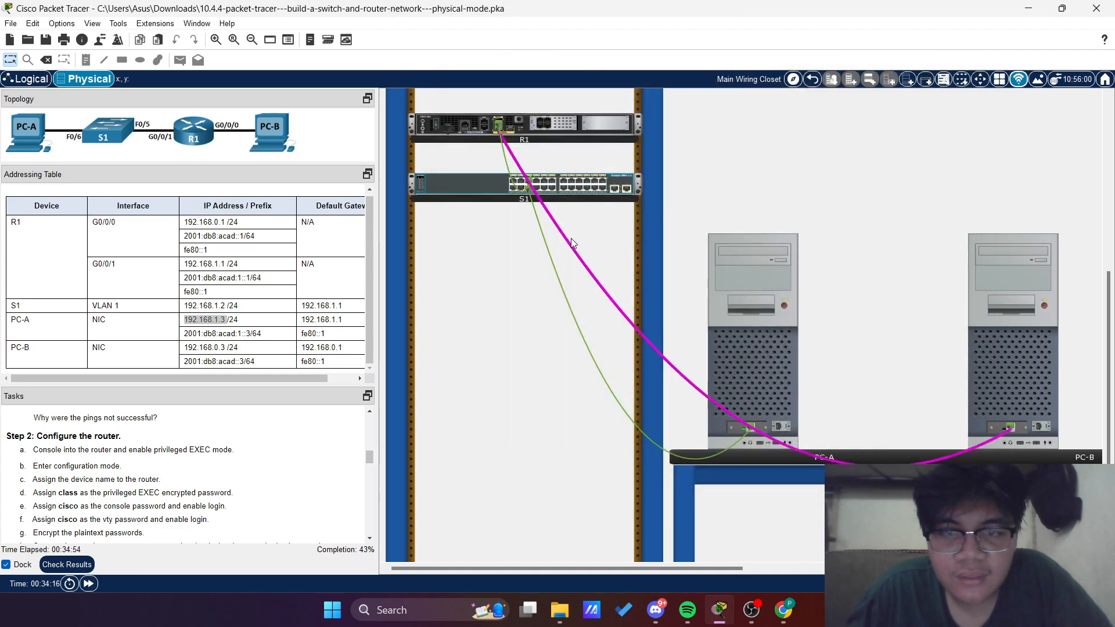
# Inspect R1's ports up close and connect a console cable from its console port to PC-A's RS 232 port
pyautogui.scroll(5, 680, 174)
pyautogui.click(701, 159)
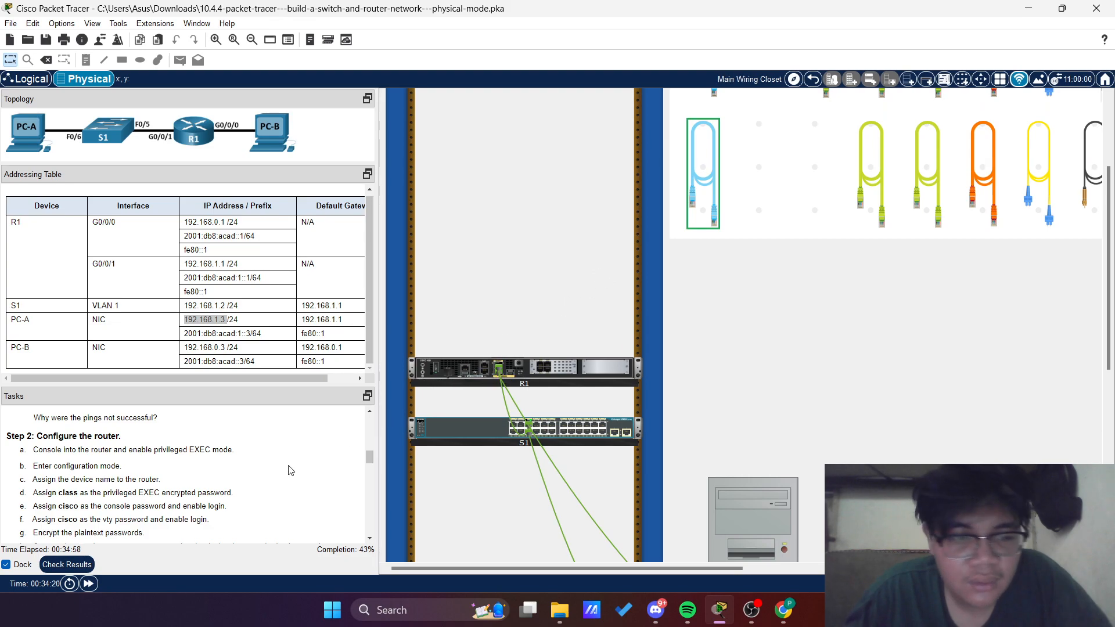
pyautogui.rightClick(459, 379)
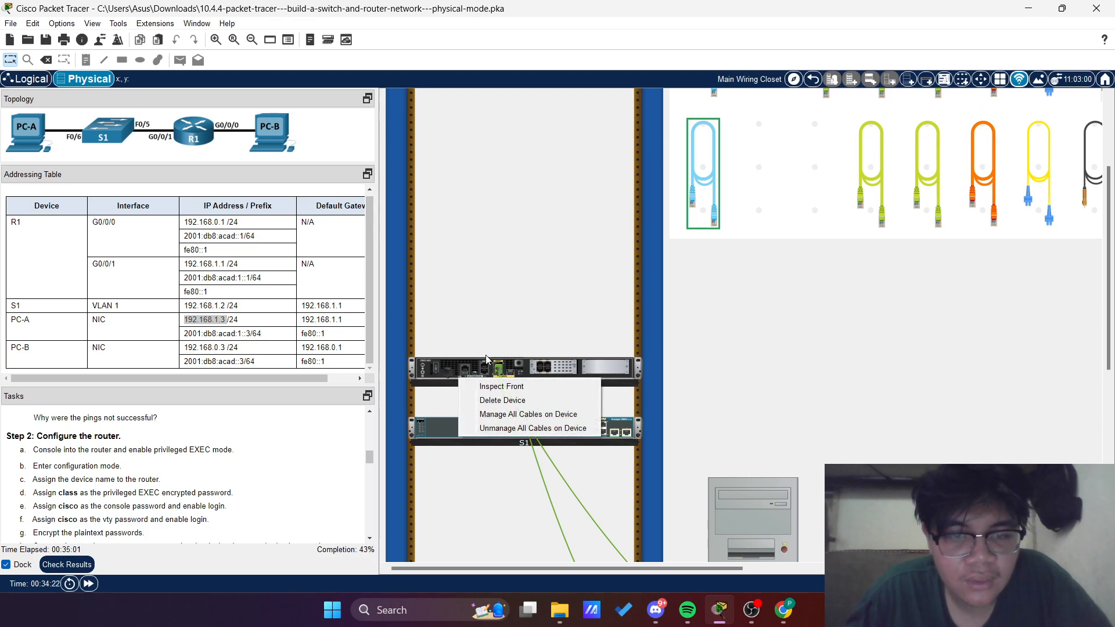
pyautogui.click(505, 387)
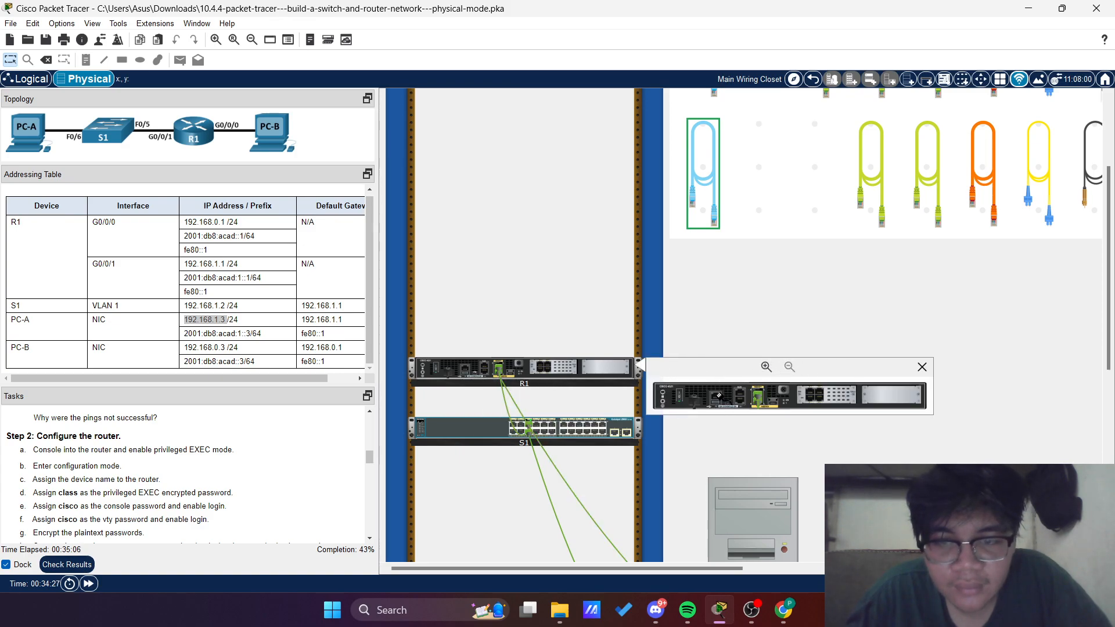
pyautogui.scroll(-1, 691, 383)
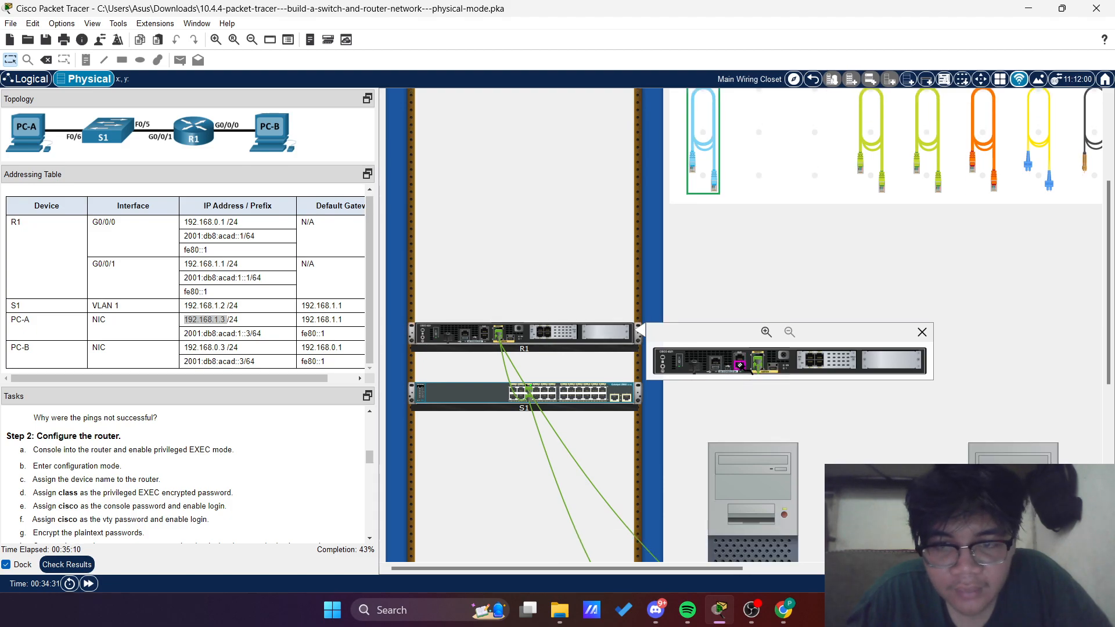
pyautogui.scroll(-5, 775, 370)
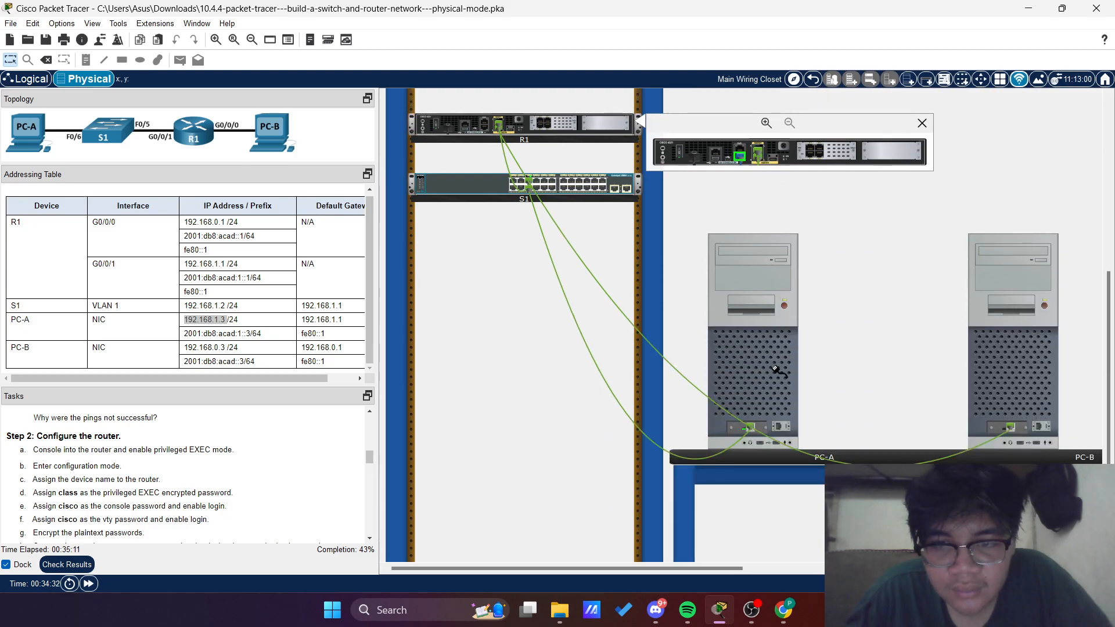
pyautogui.click(779, 428)
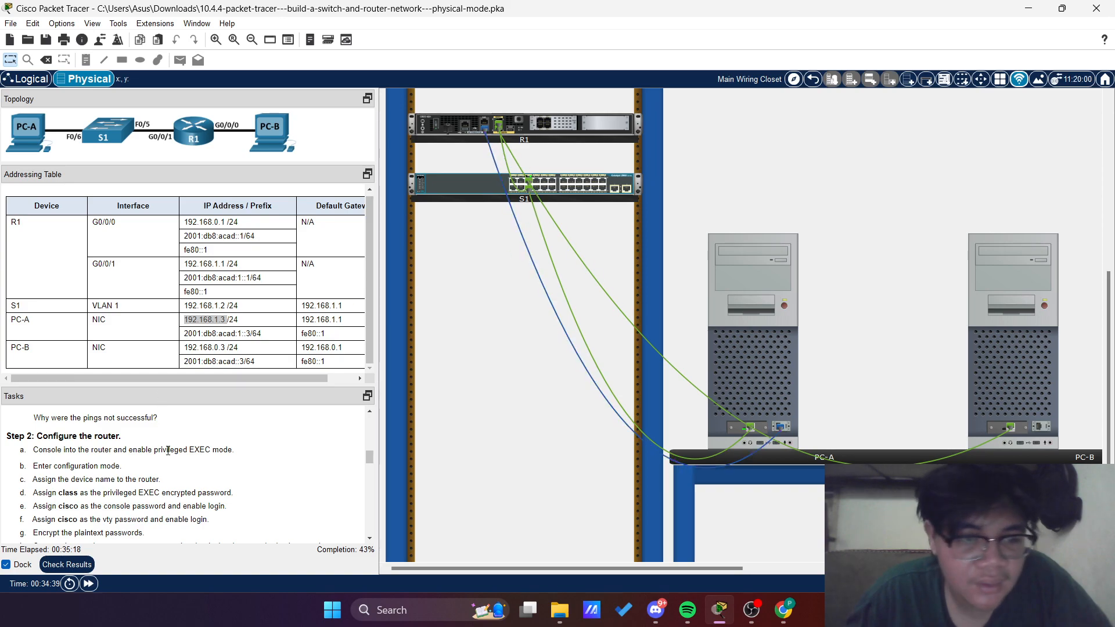
# Open a terminal session from PC-A to the router with the default port settings and answer no to the initial configuration dialog
pyautogui.click(727, 284)
pyautogui.click(542, 173)
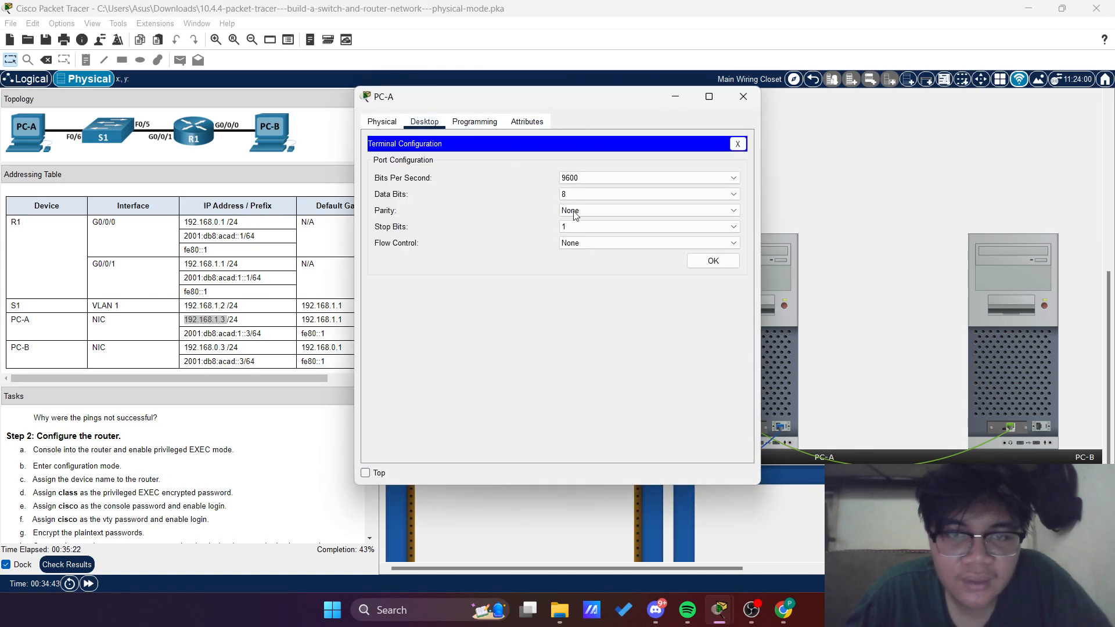
pyautogui.click(710, 262)
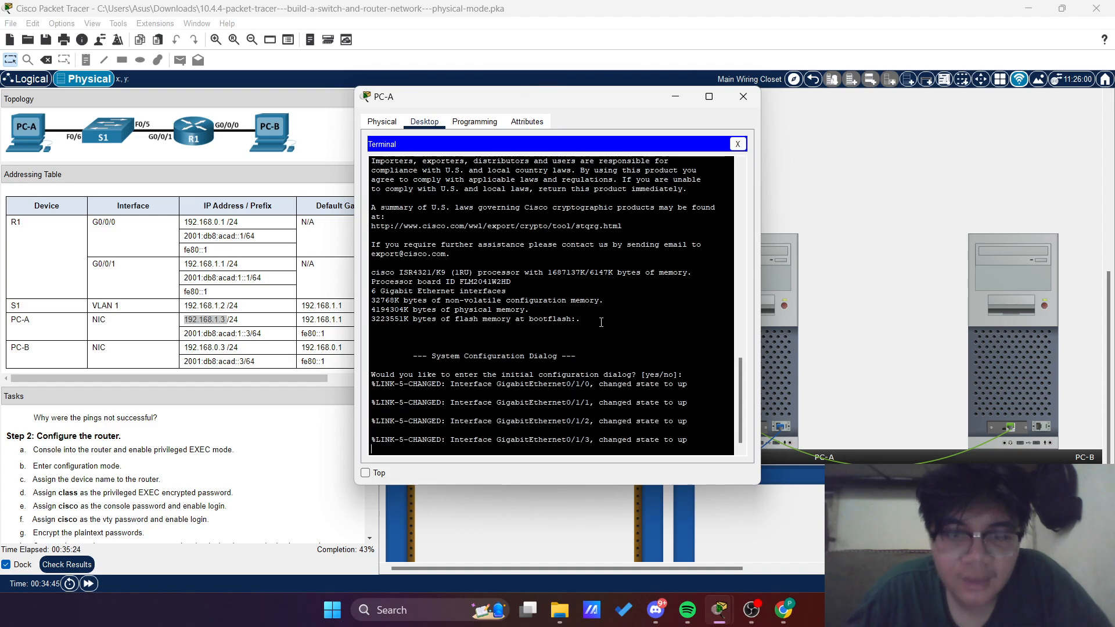
pyautogui.press('Return')
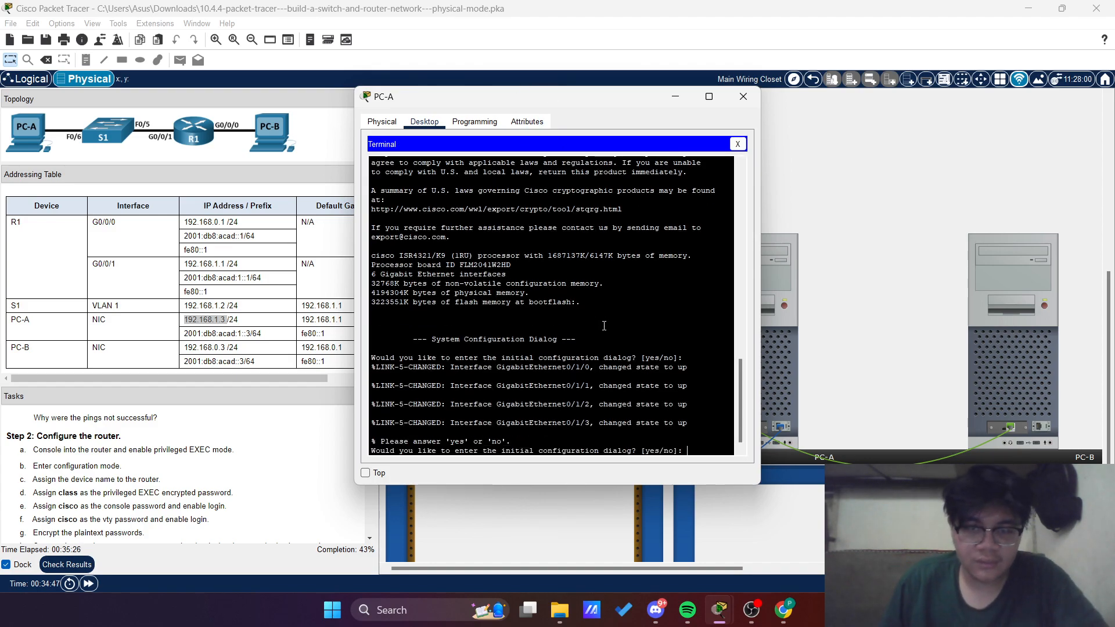
pyautogui.write('no')
pyautogui.press('Return')
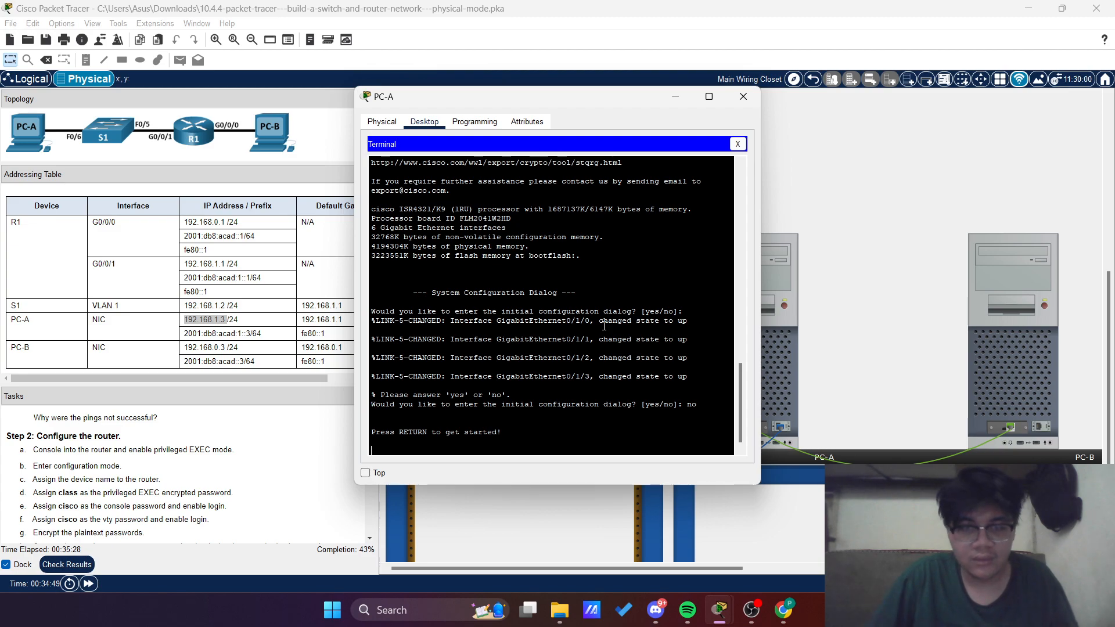
pyautogui.press('Return')
pyautogui.moveTo(488, 104); pyautogui.dragTo(597, 95)
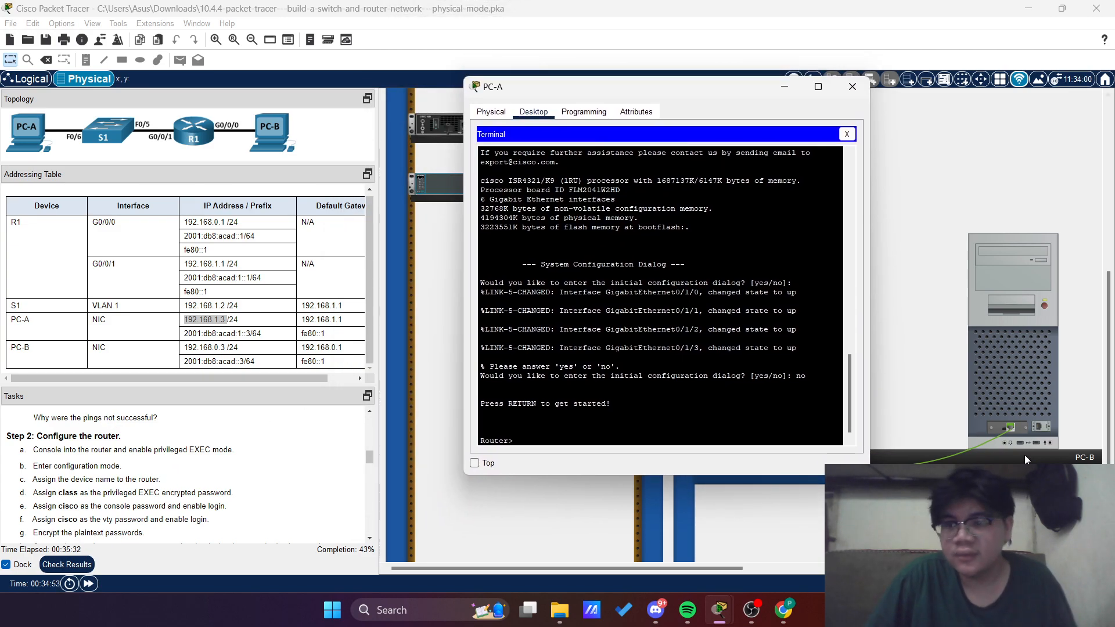
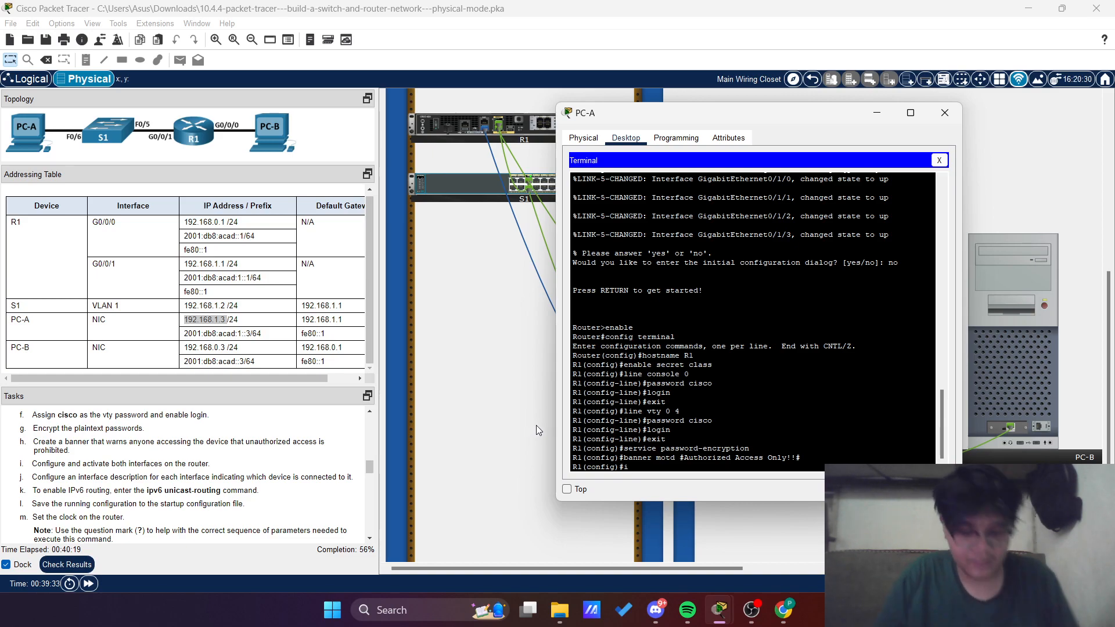
# Enter R1's interface g0/0/0 configuration and assign it IPv4 address 192.168.0.1 with mask 255.255.255.0
pyautogui.write('nterface')
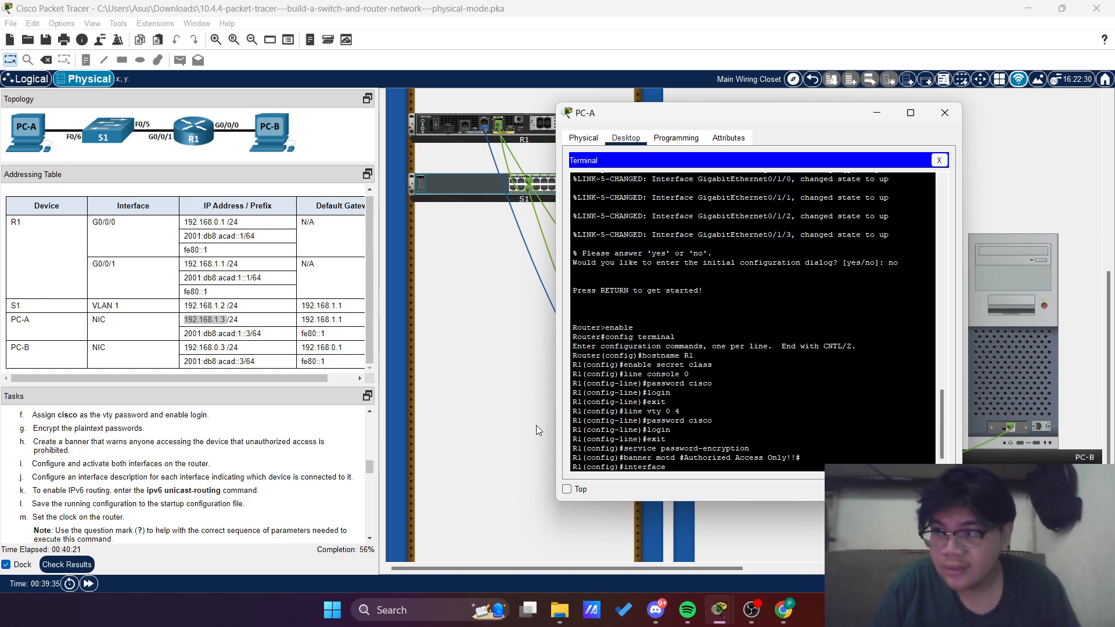
pyautogui.write(' g0')
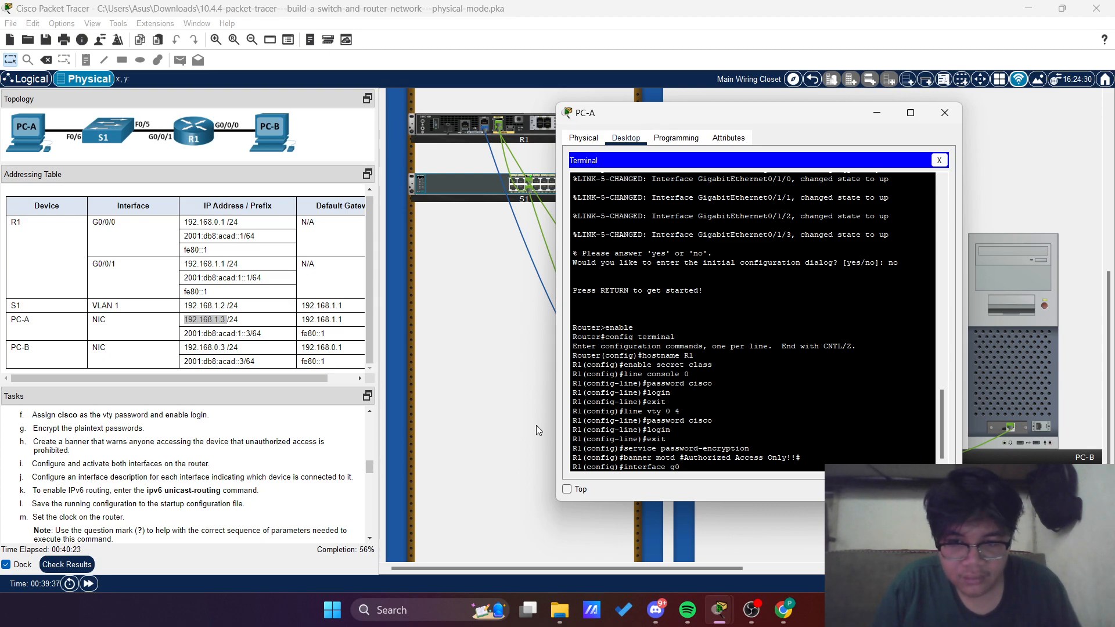
pyautogui.write('/0')
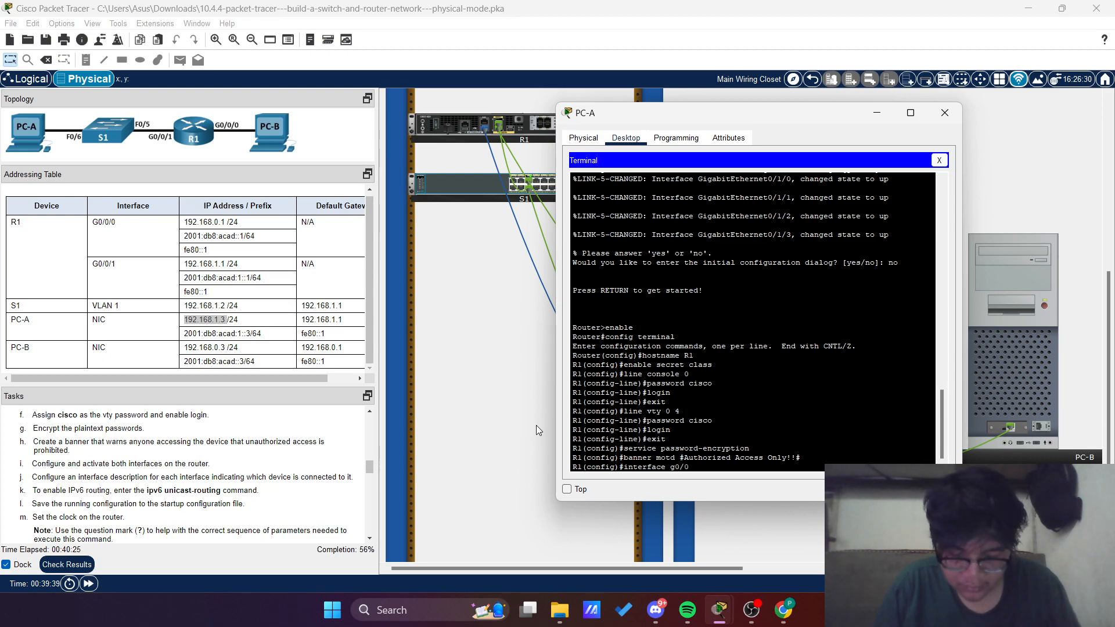
pyautogui.write('/0')
pyautogui.press('Return')
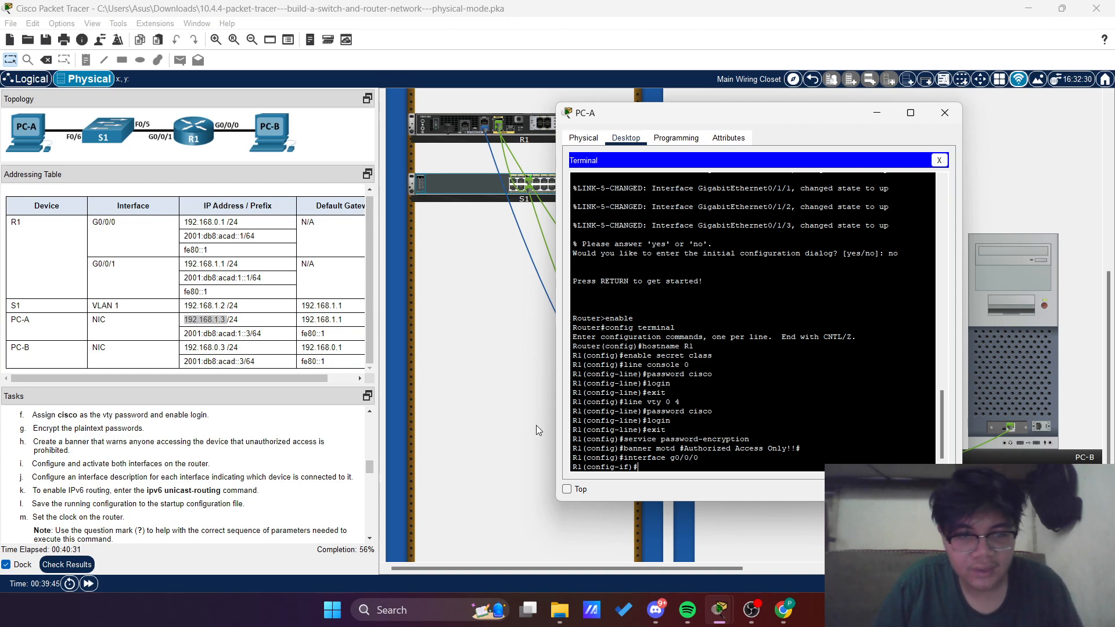
pyautogui.write('ip address')
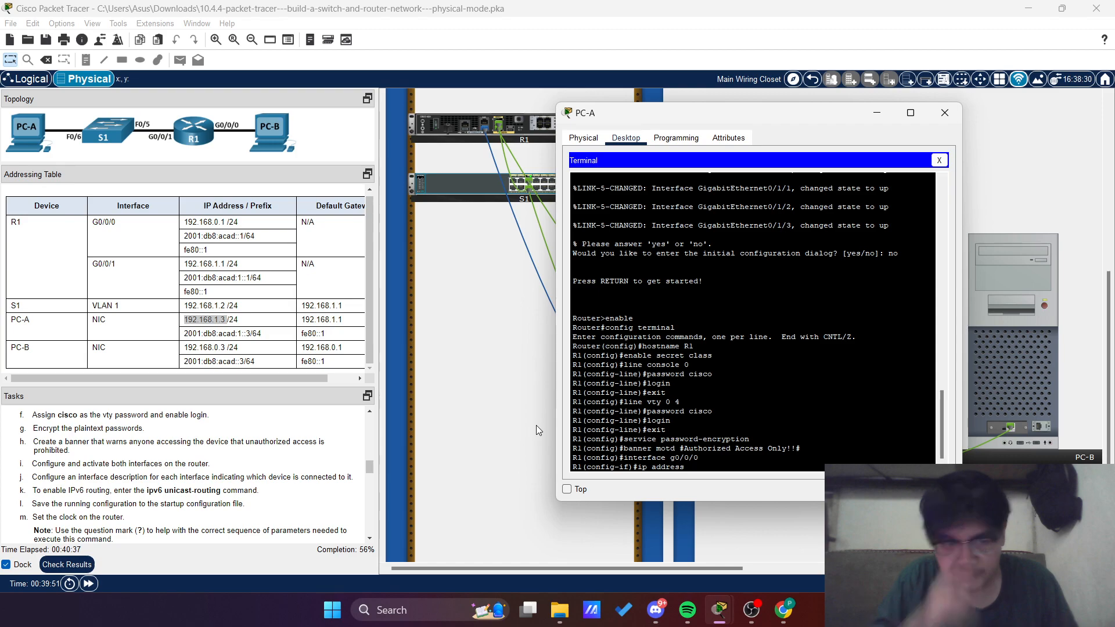
pyautogui.write(' 192.')
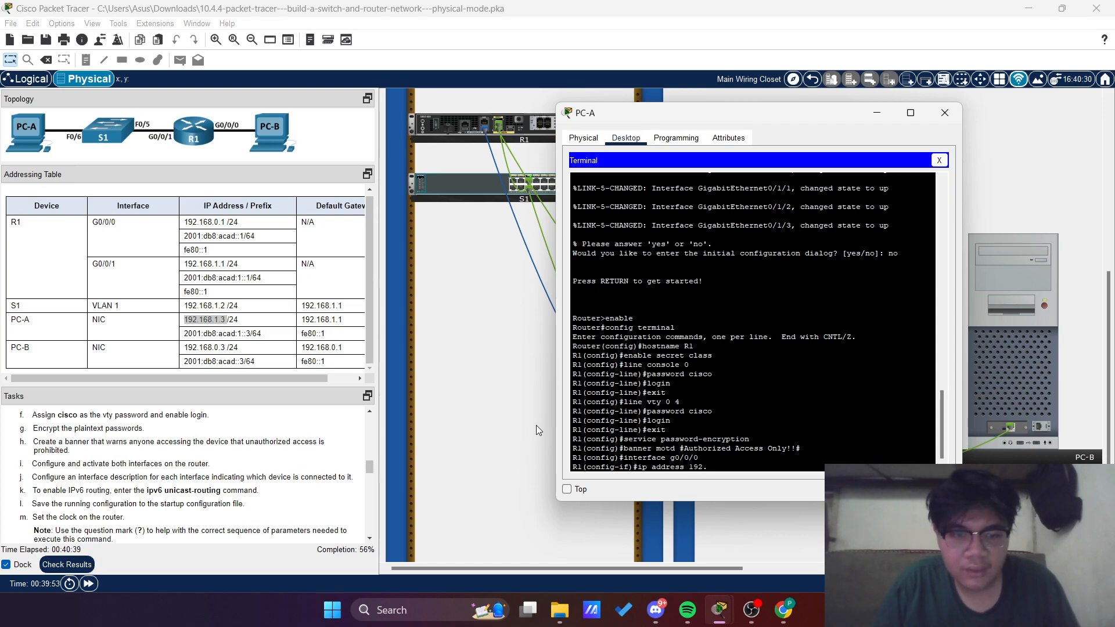
pyautogui.write('168.')
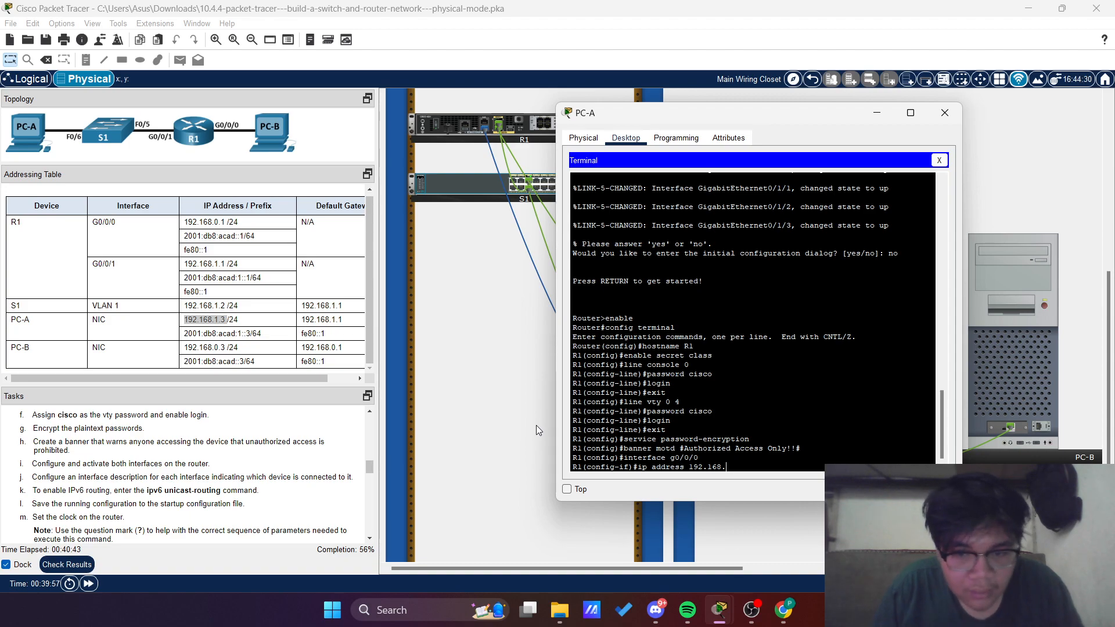
pyautogui.write('0.1')
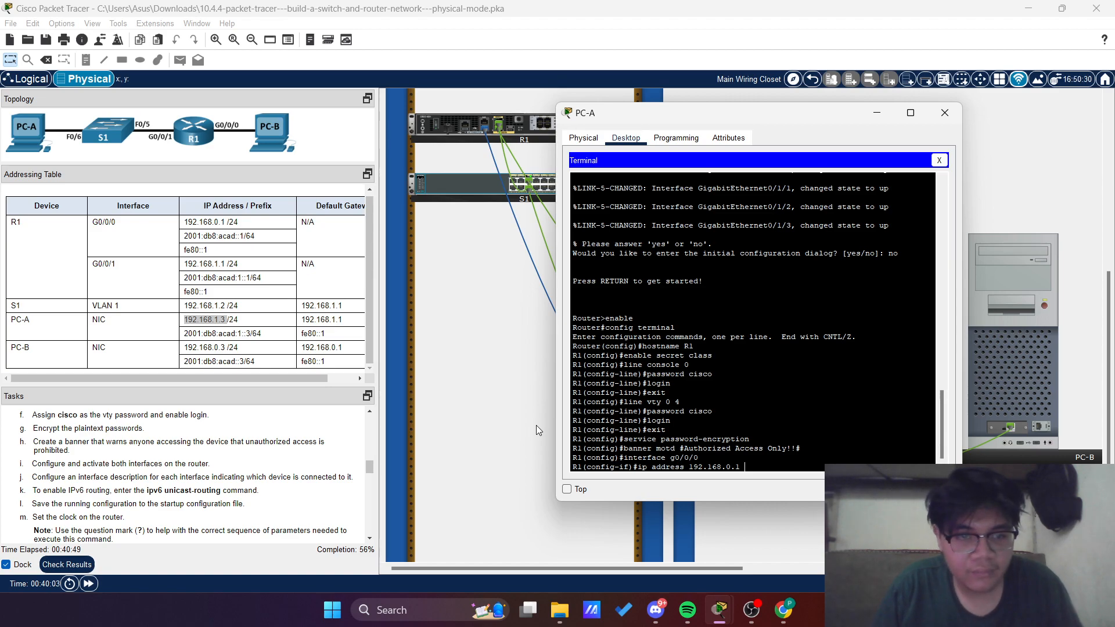
pyautogui.write('25')
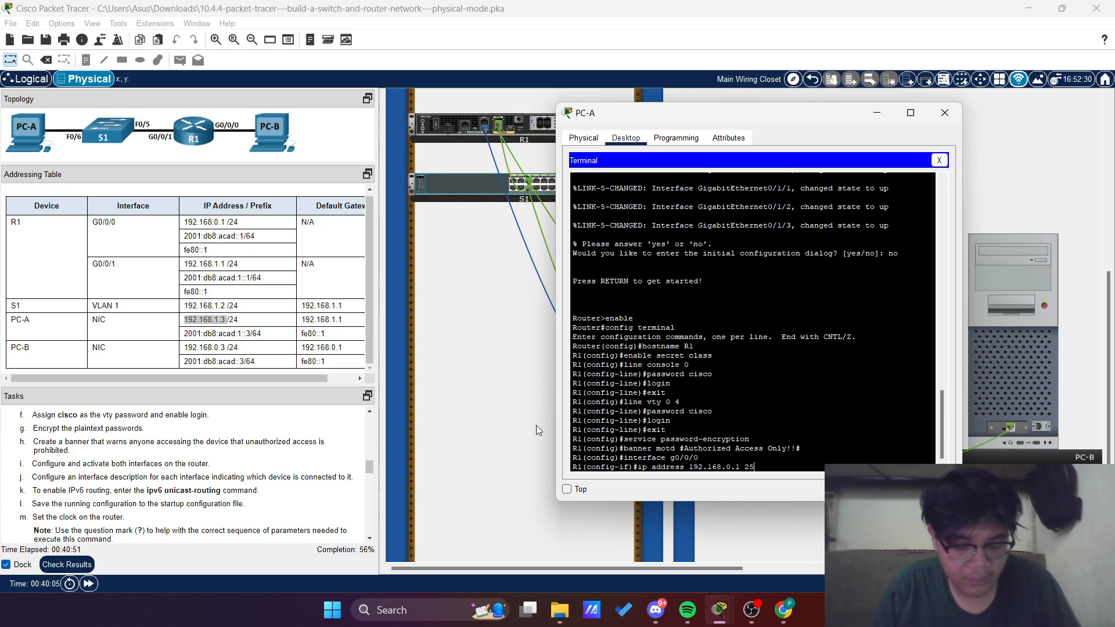
pyautogui.write('5.5')
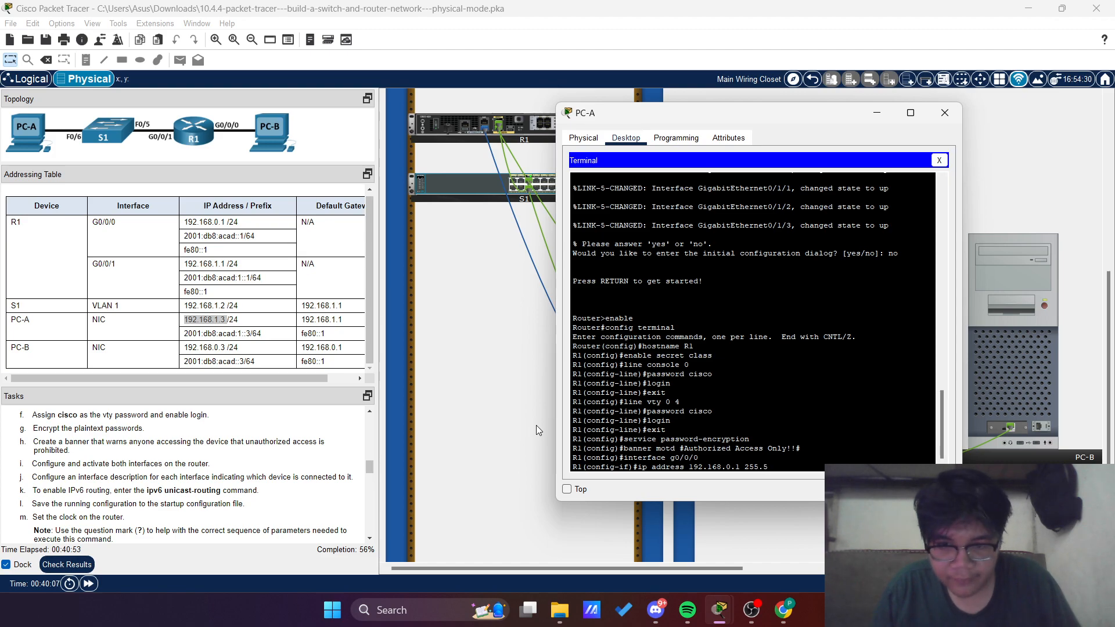
pyautogui.press('BackSpace')
pyautogui.write('255.255.0')
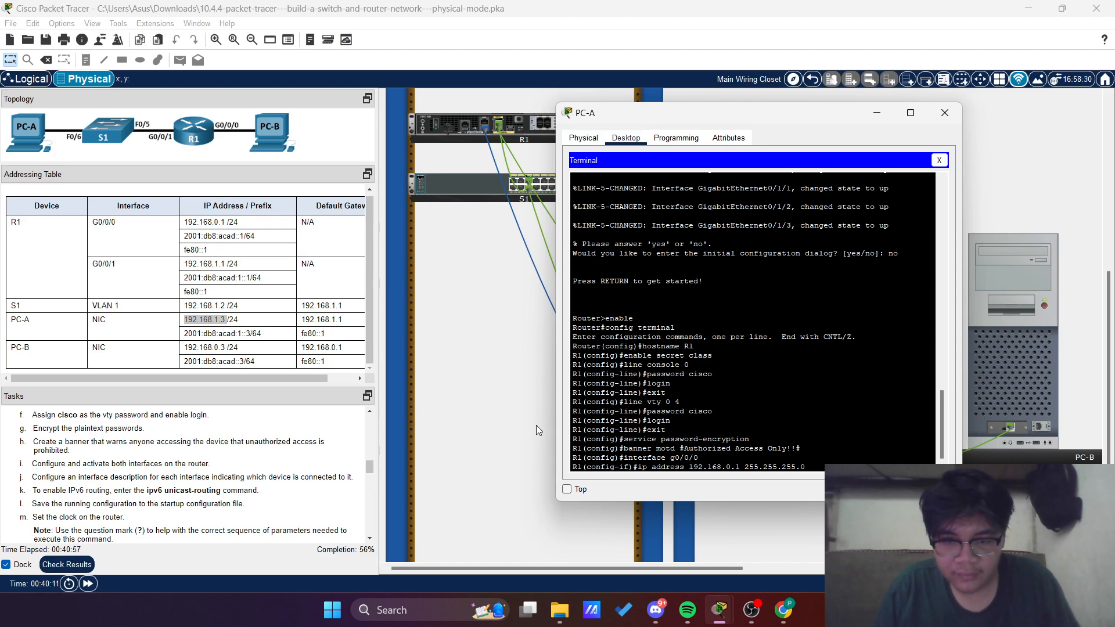
pyautogui.press('Return')
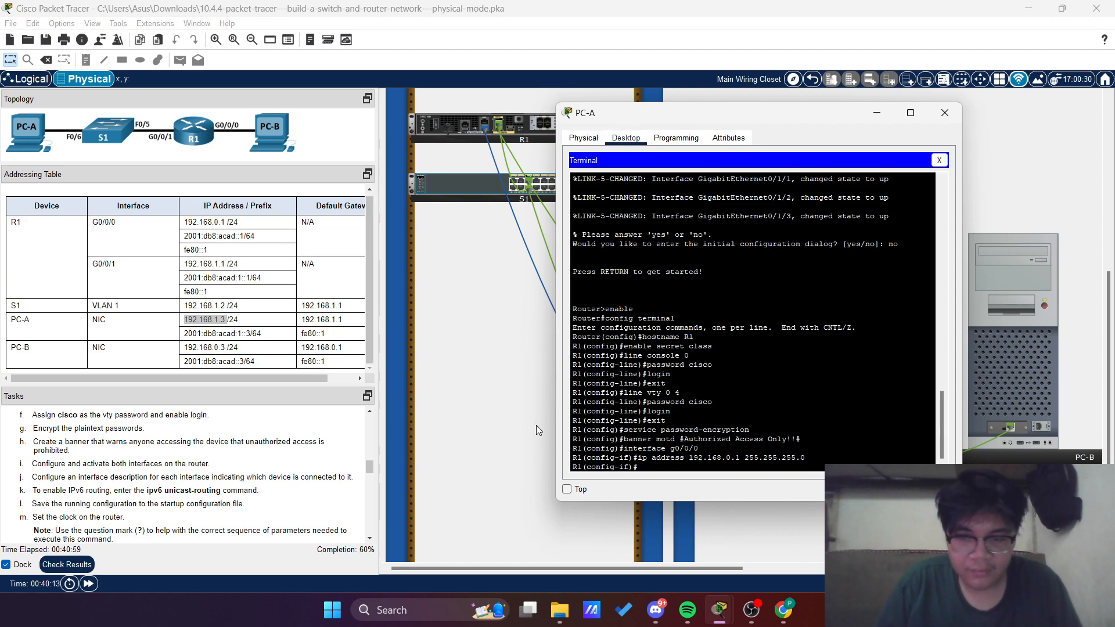
# Assign the IPv6 address 2001:db8:acad::1/64 to R1's g0/0/0 interface
pyautogui.write('ipv')
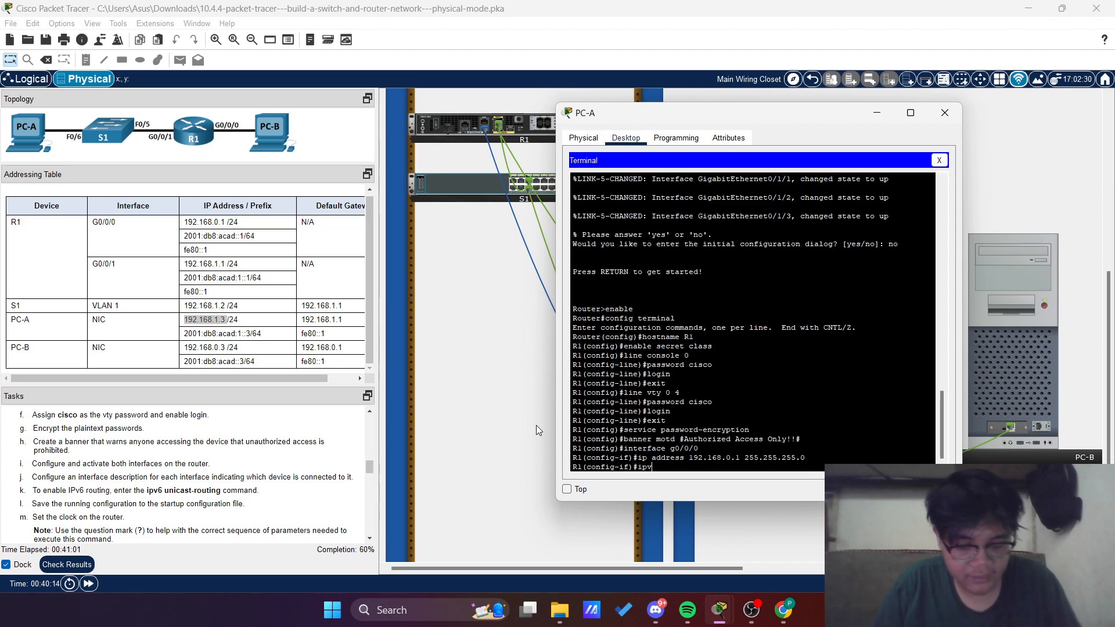
pyautogui.write('6 addres')
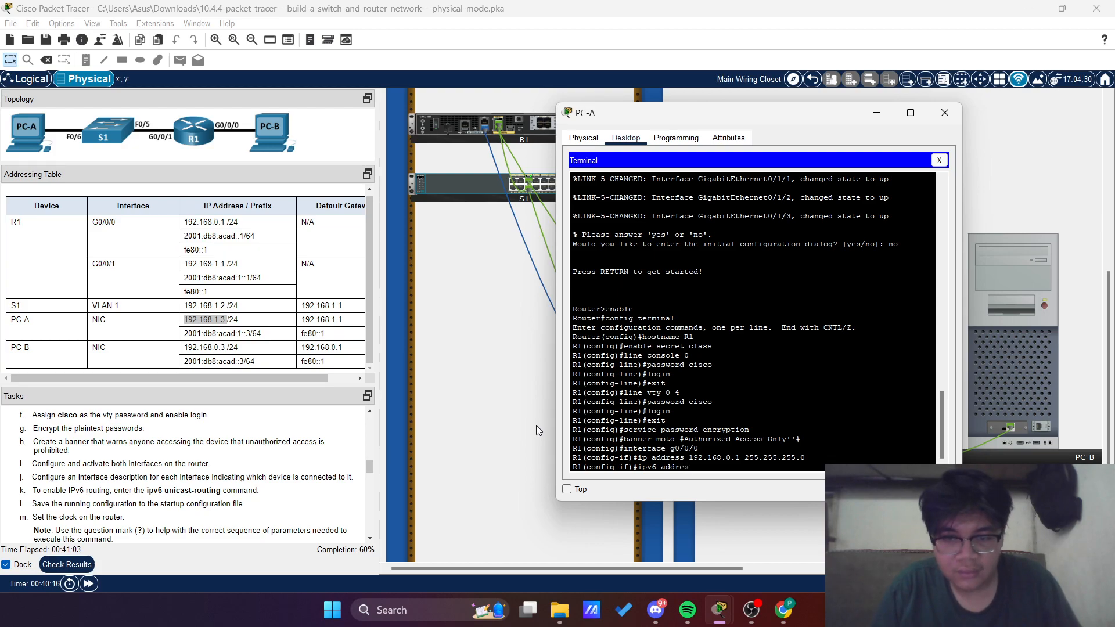
pyautogui.write('s ')
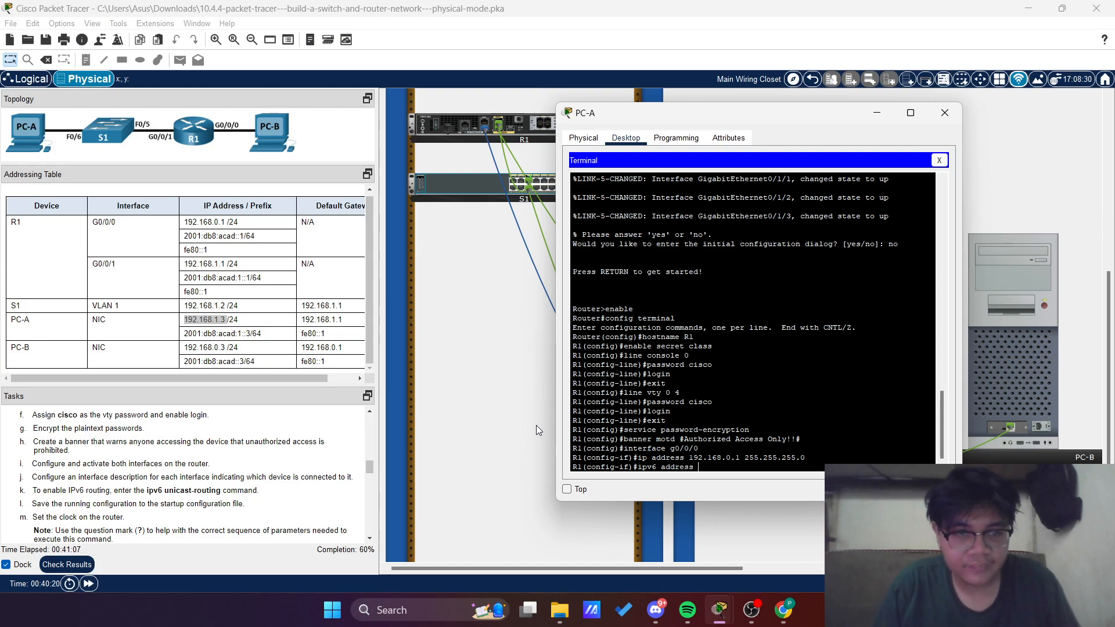
pyautogui.write('2001')
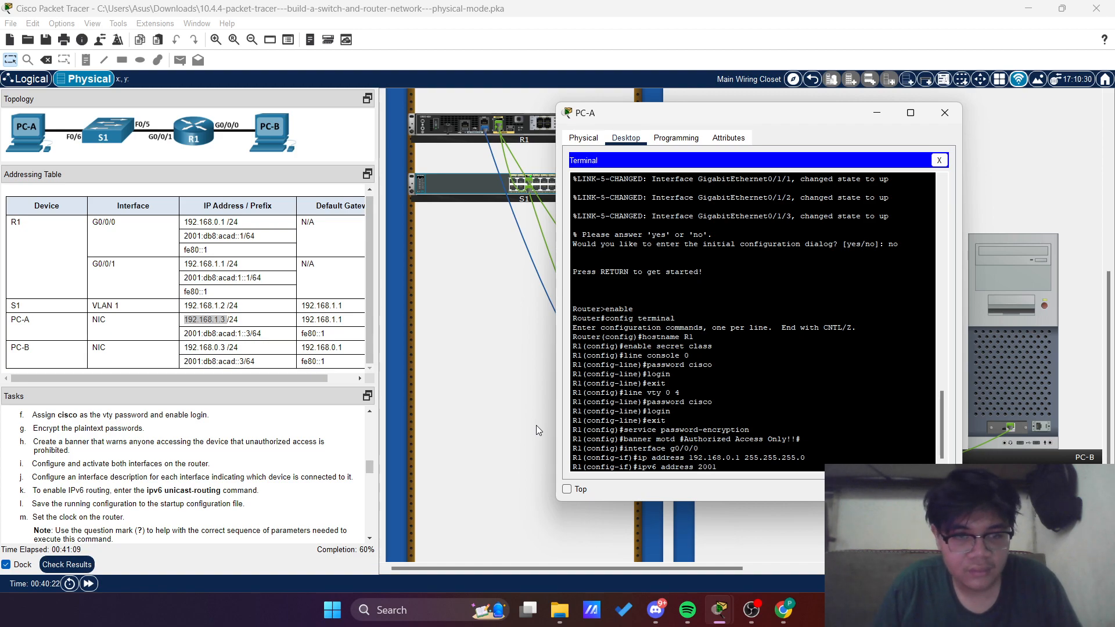
pyautogui.write(':')
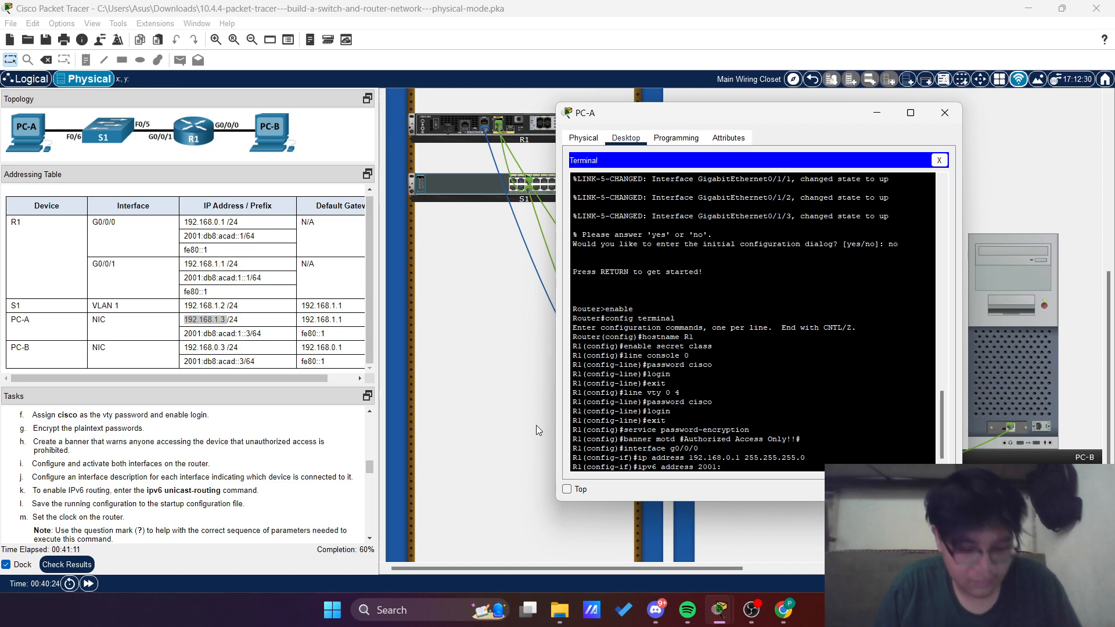
pyautogui.write('db8')
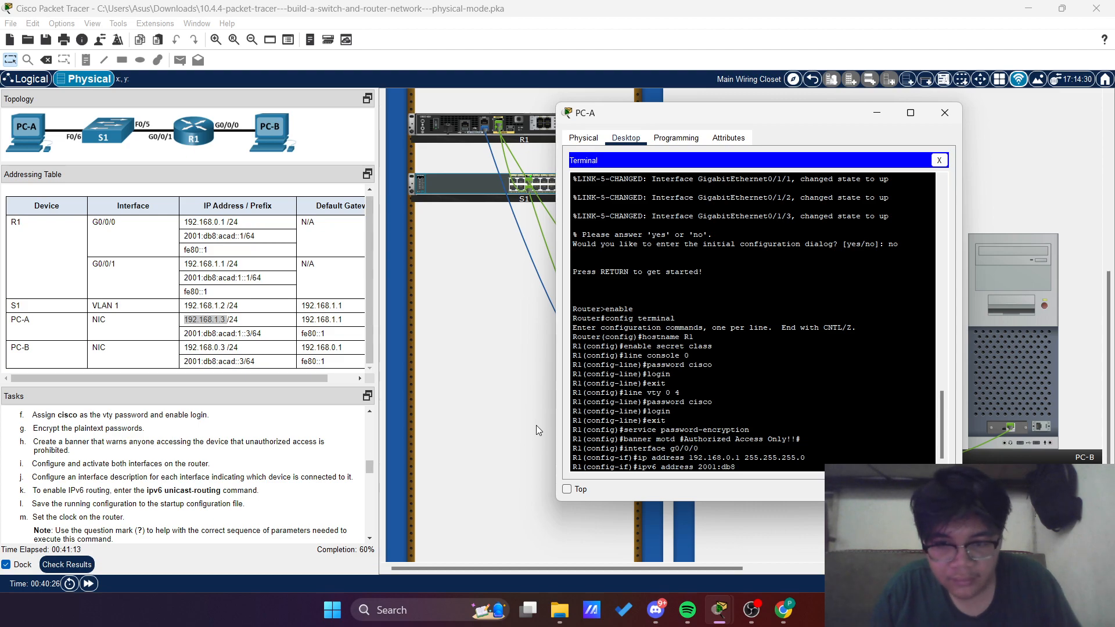
pyautogui.write(':')
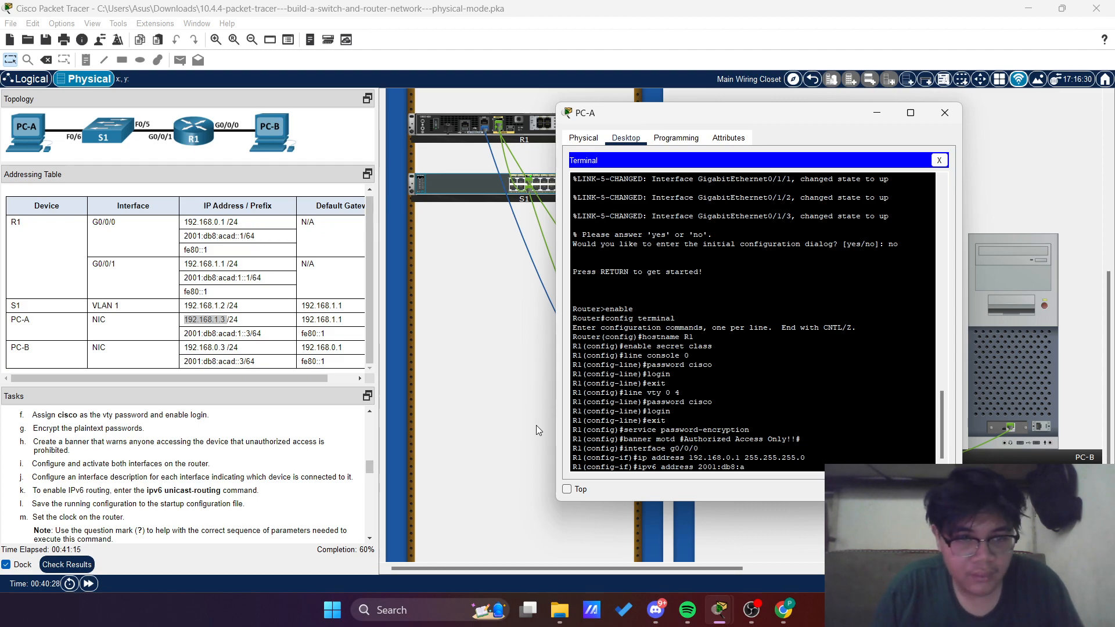
pyautogui.write('acad::')
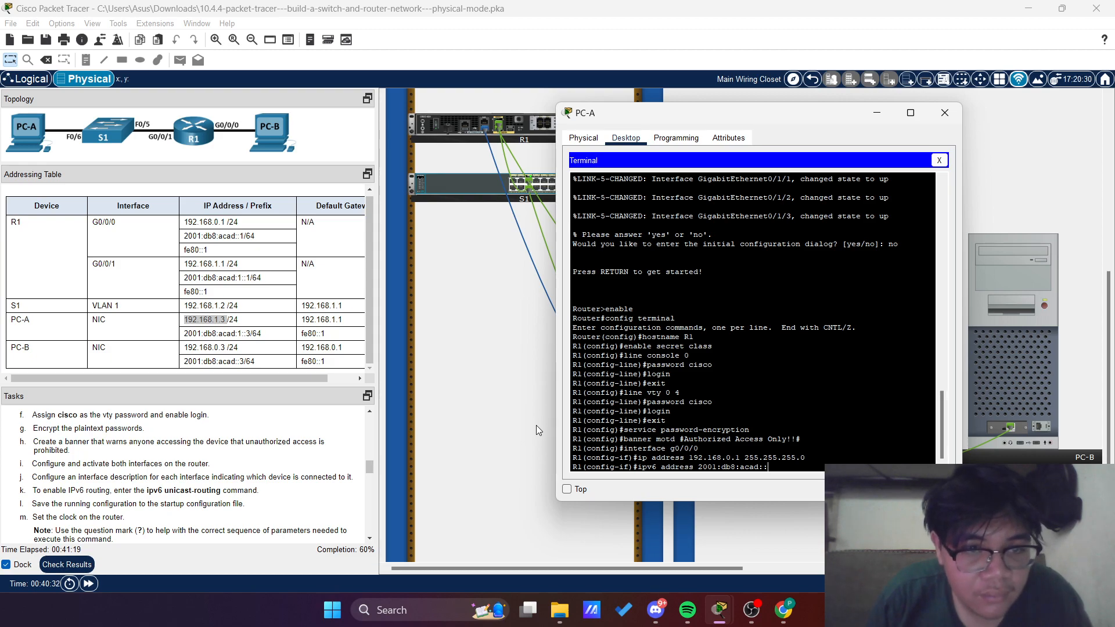
pyautogui.write('1/')
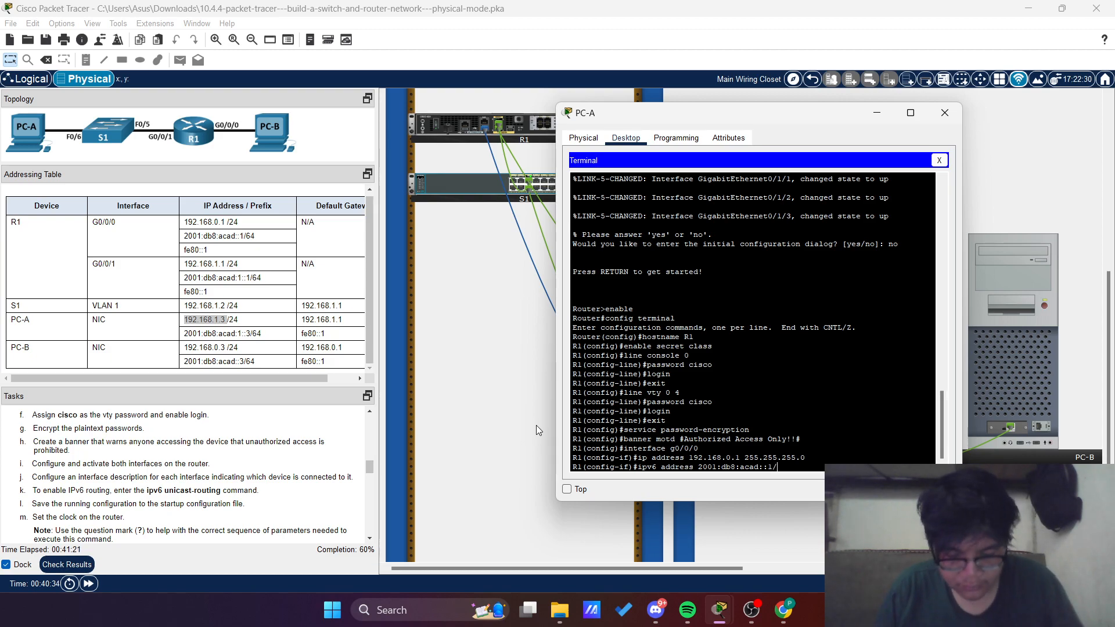
pyautogui.write('64')
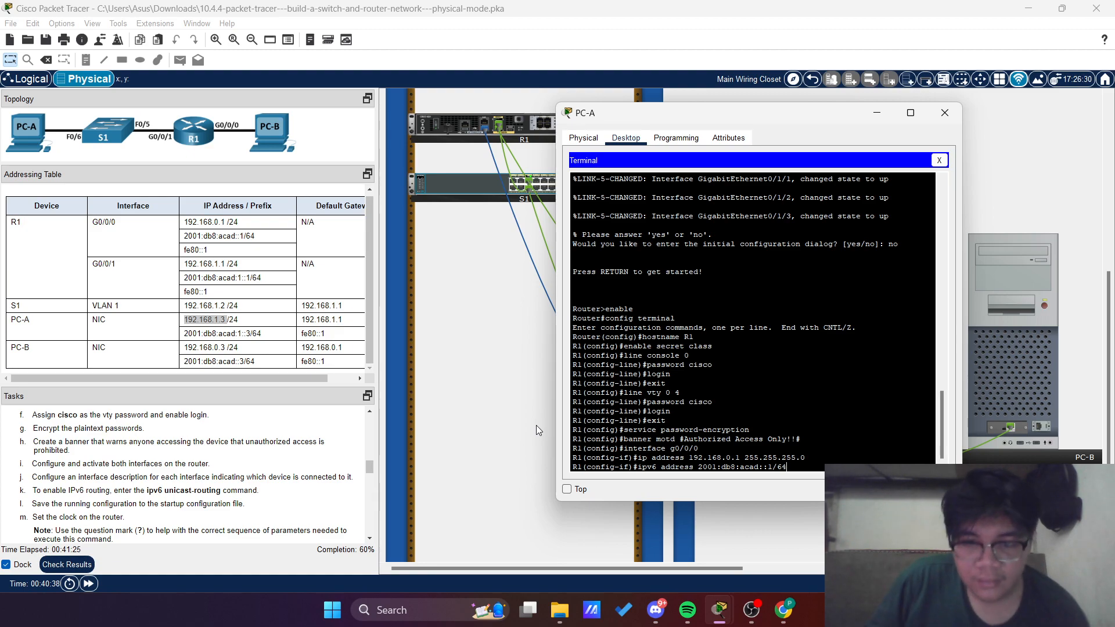
pyautogui.press('Return')
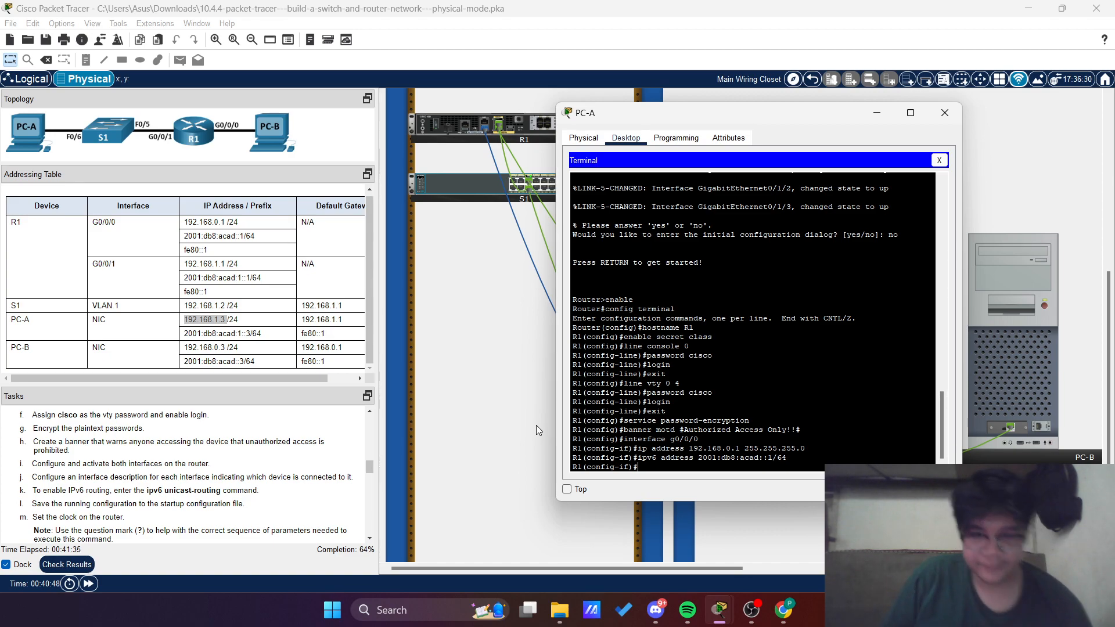
# Set fe80::1 as the IPv6 link-local address of R1's g0/0/0 interface
pyautogui.write('ipv6add')
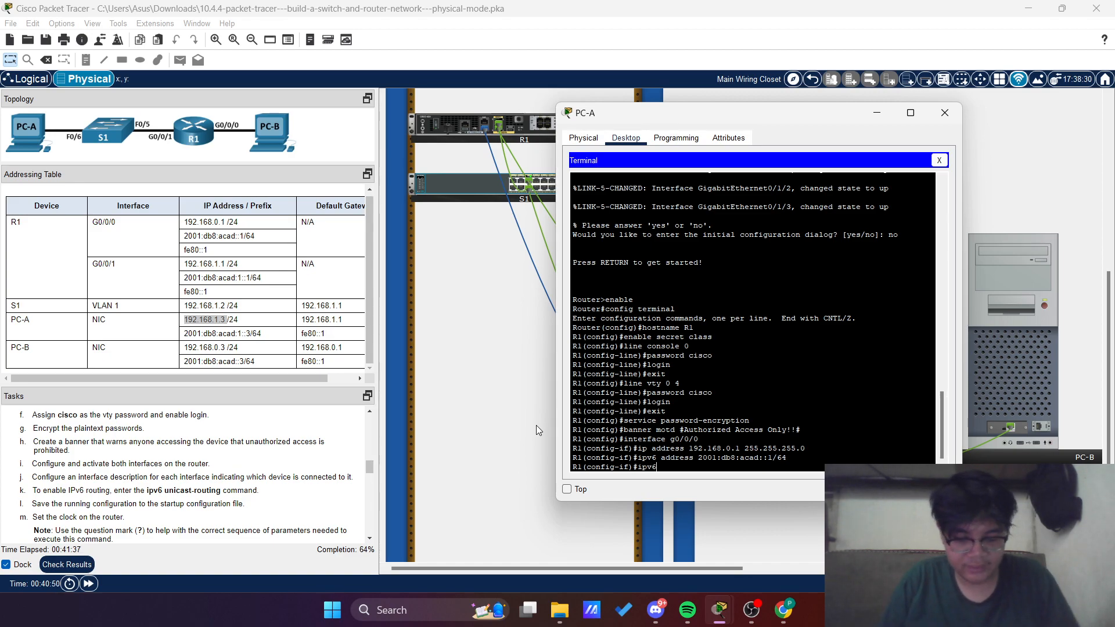
pyautogui.press('BackSpace')
pyautogui.press('BackSpace')
pyautogui.press('BackSpace')
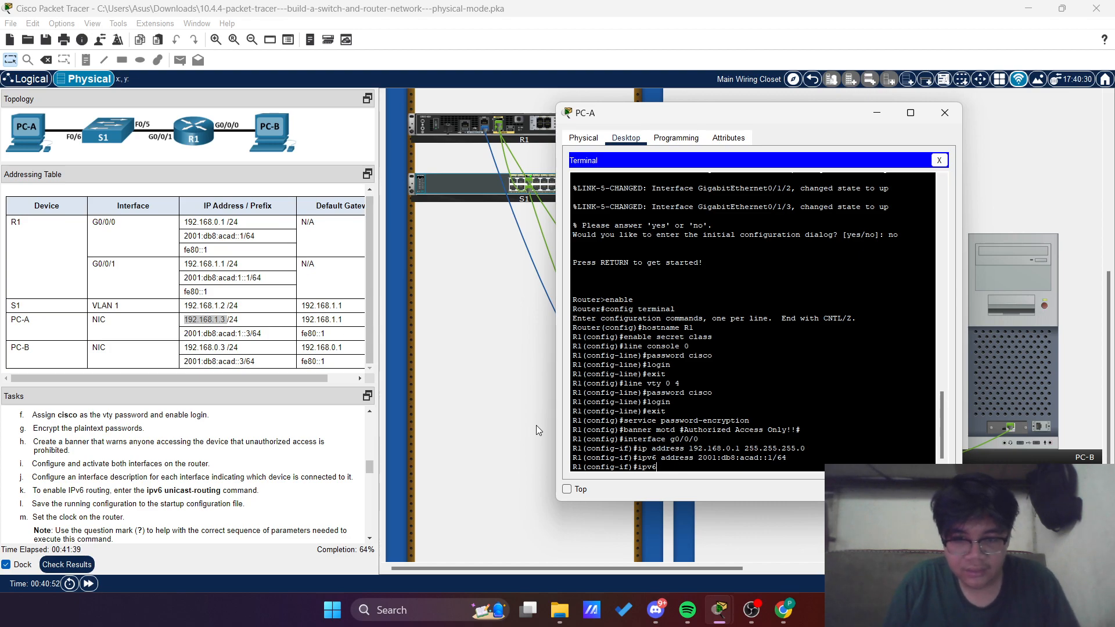
pyautogui.write('address')
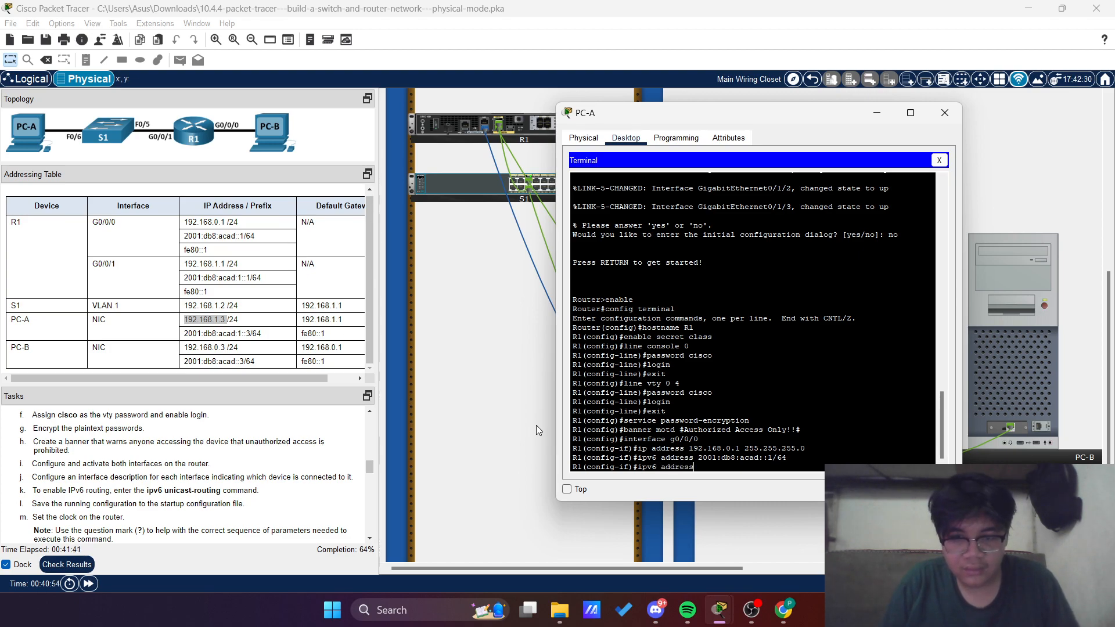
pyautogui.write(' fe')
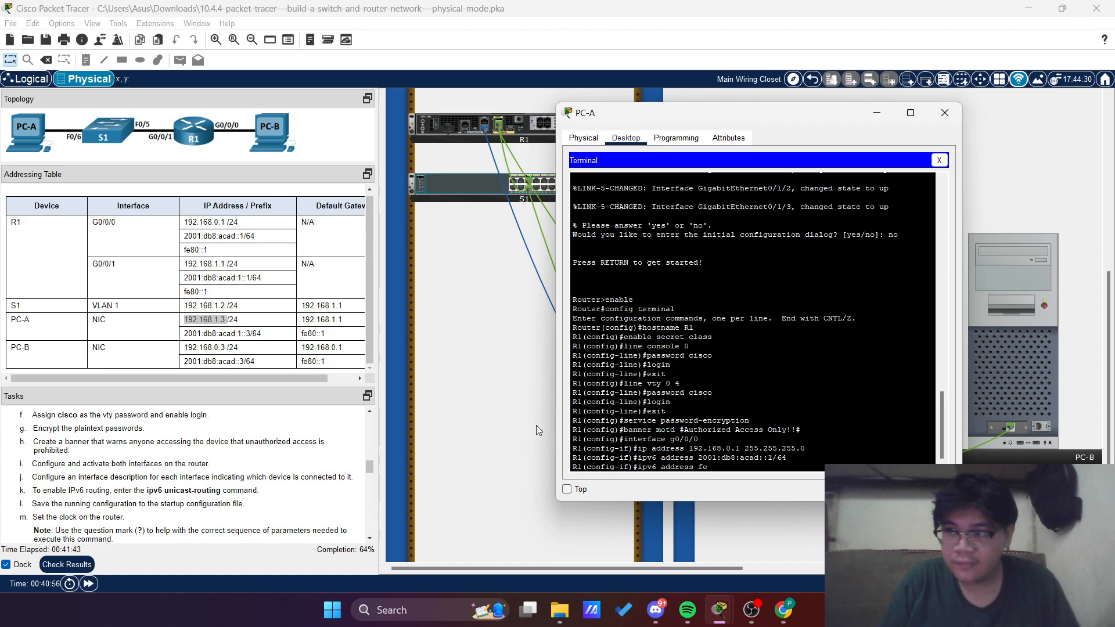
pyautogui.write('80::1')
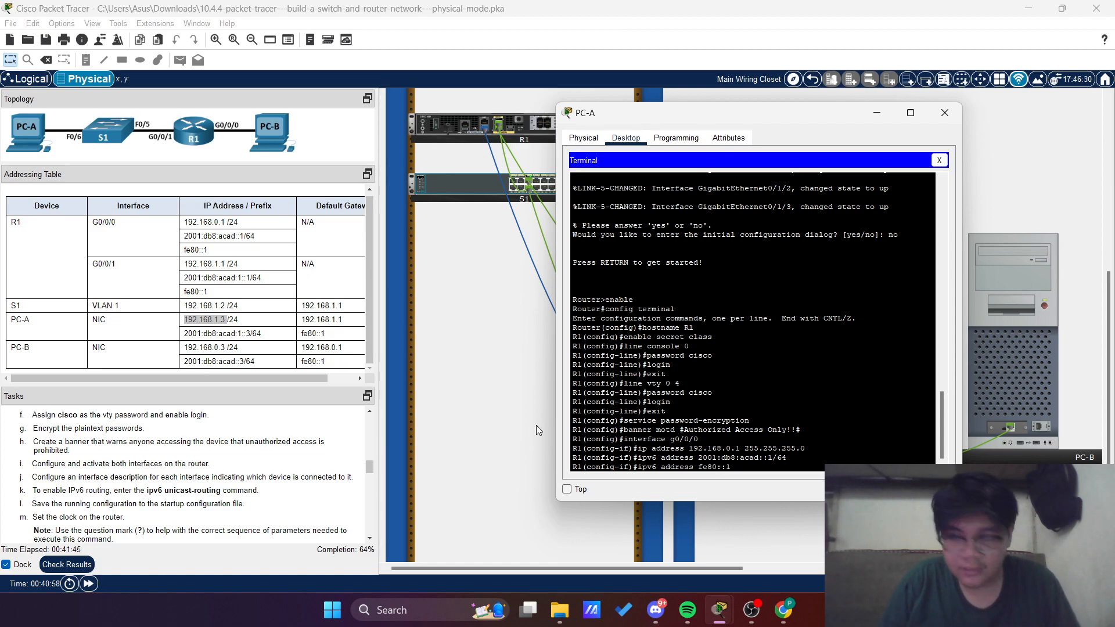
pyautogui.write(' link-loca')
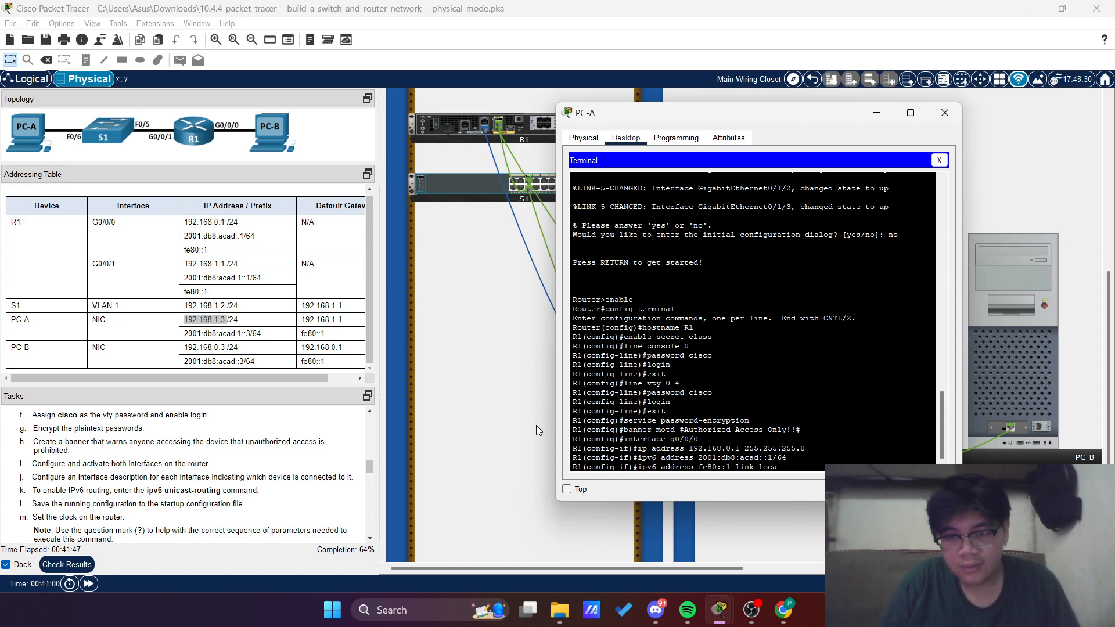
pyautogui.write('l')
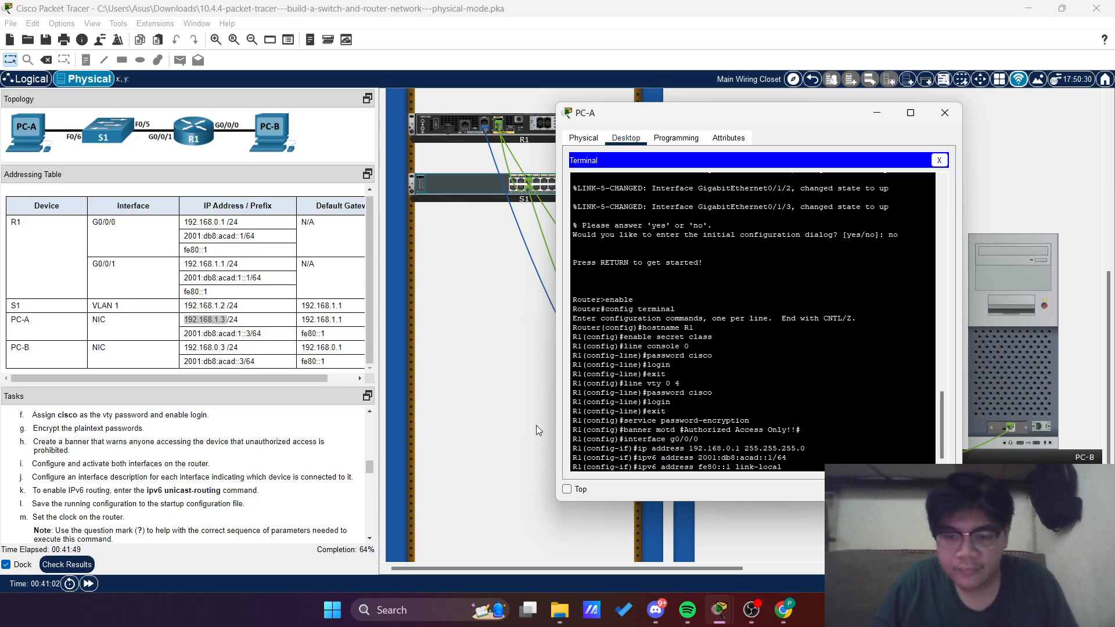
pyautogui.press('Return')
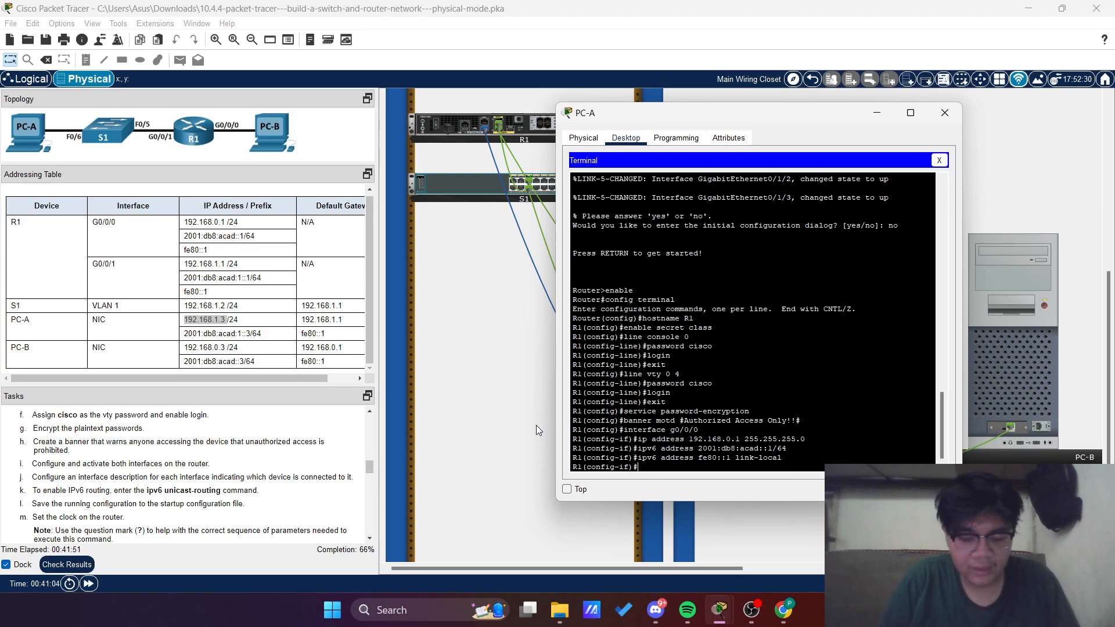
# Activate R1's g0/0/0 interface with no shutdown and exit to global configuration mode
pyautogui.write('no shutdown')
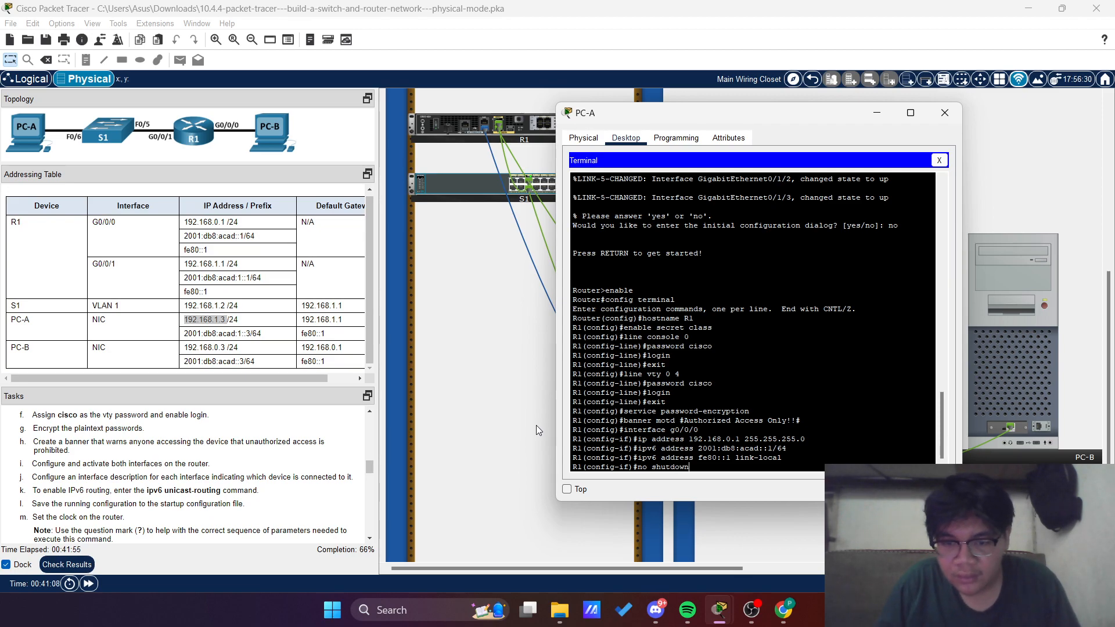
pyautogui.press('Return')
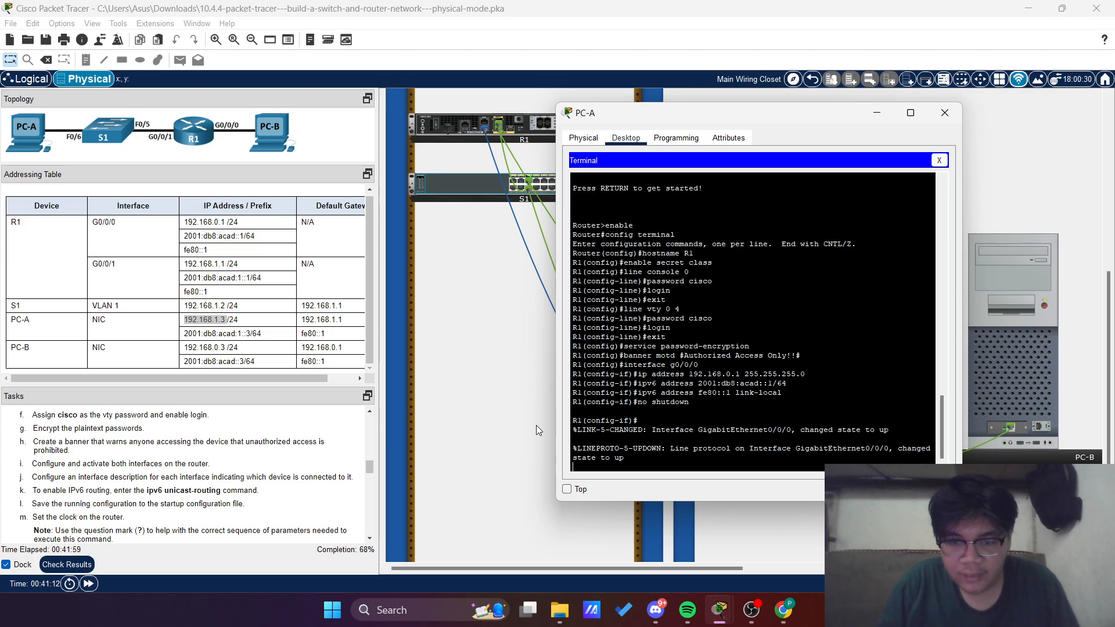
pyautogui.press('Return')
pyautogui.write('exit')
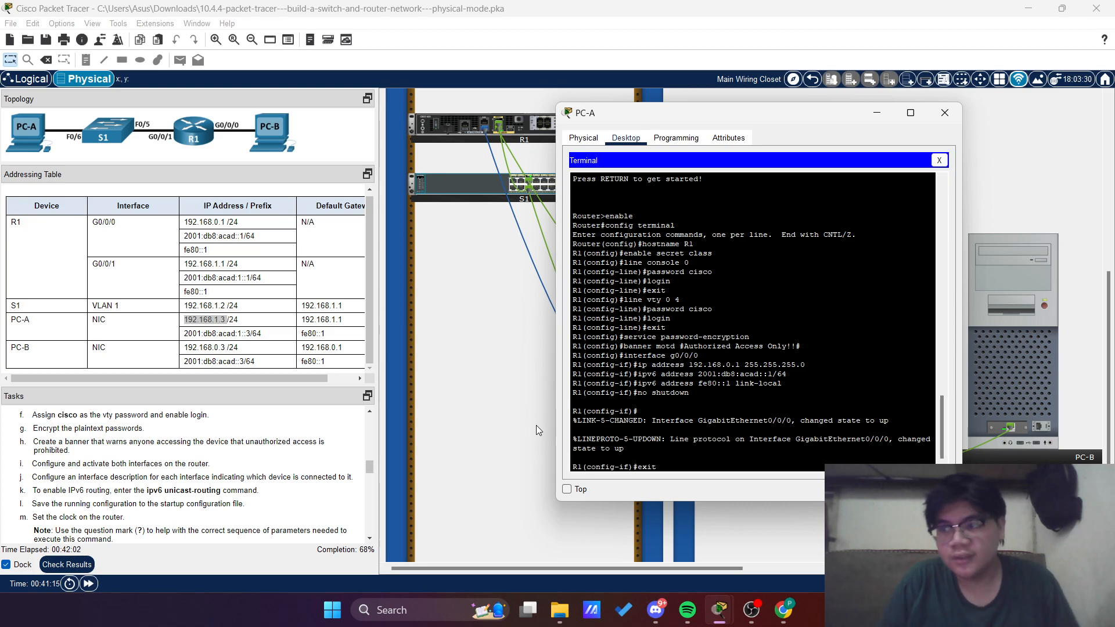
pyautogui.press('Return')
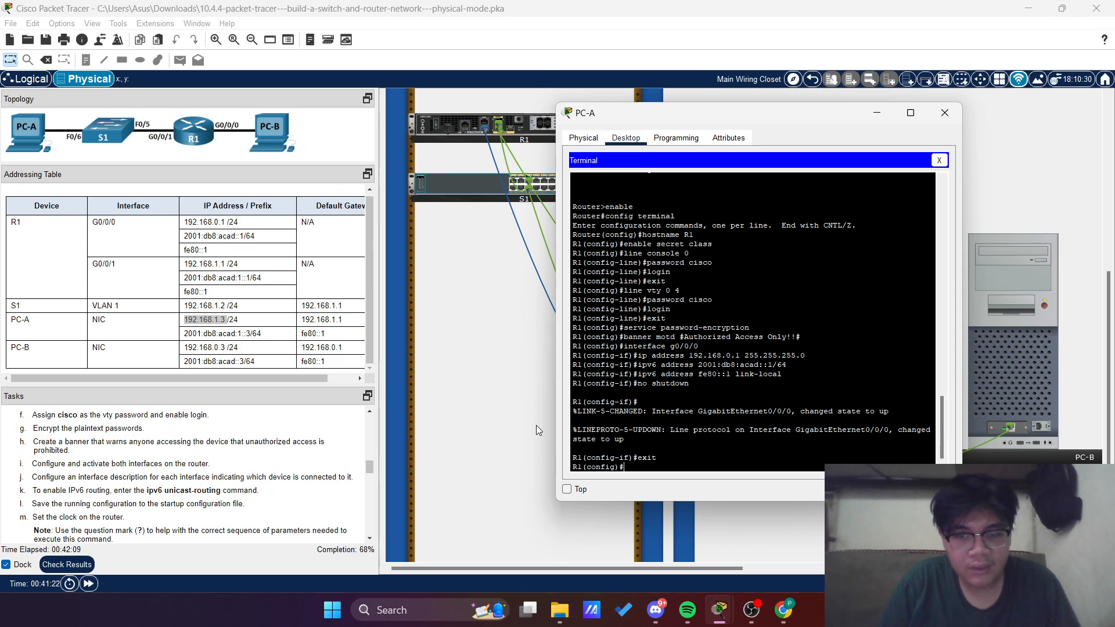
# Enter interface configuration mode for R1's g0/0/1 interface
pyautogui.write('in')
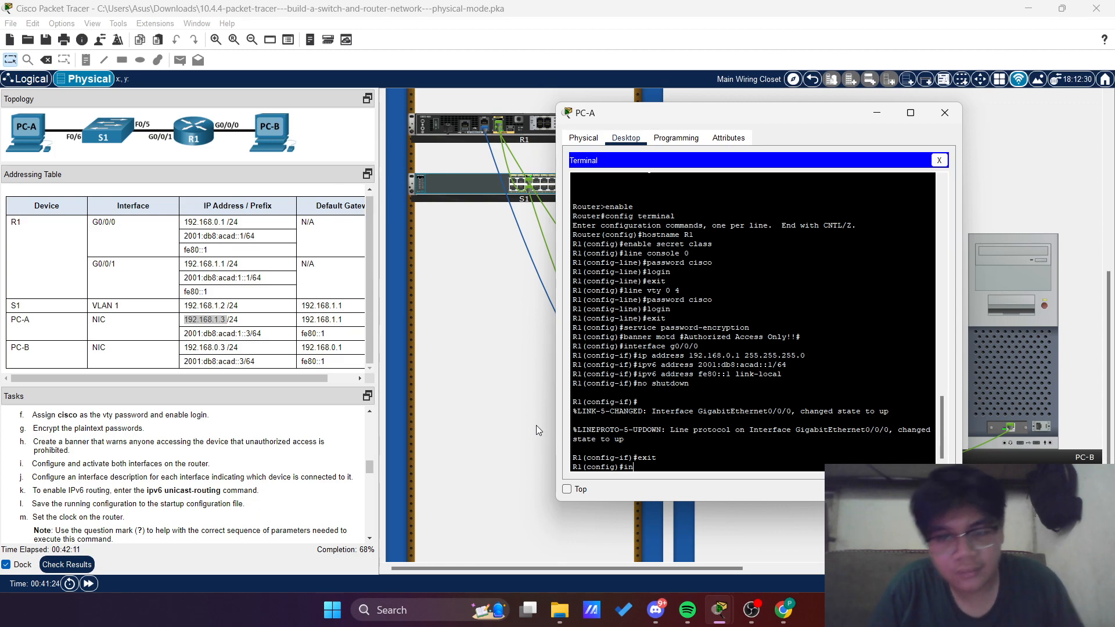
pyautogui.write('terface ')
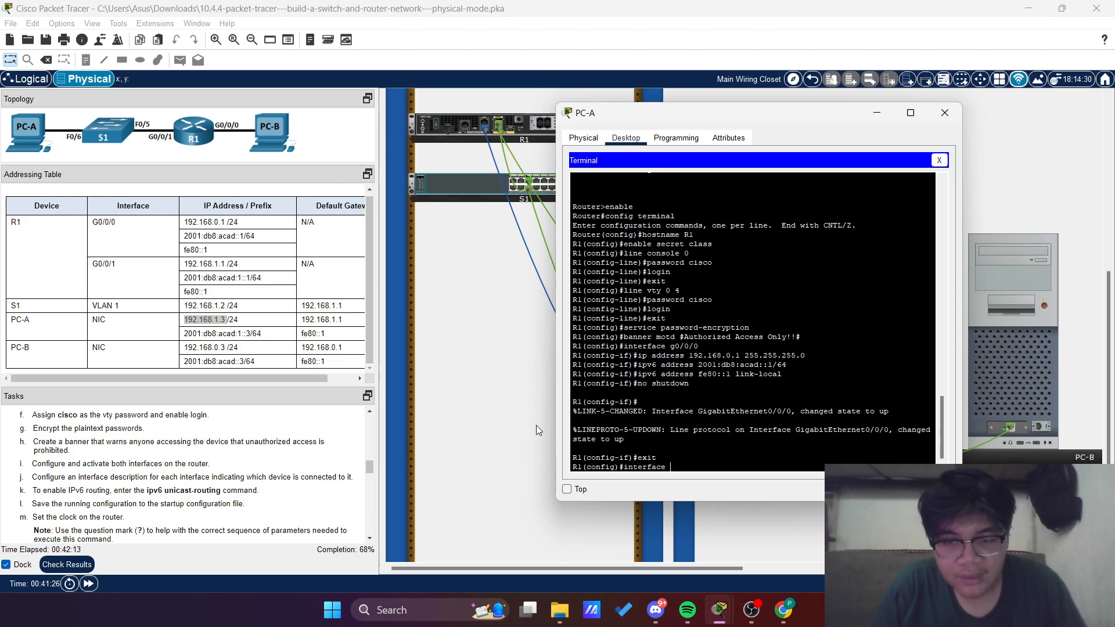
pyautogui.write('g')
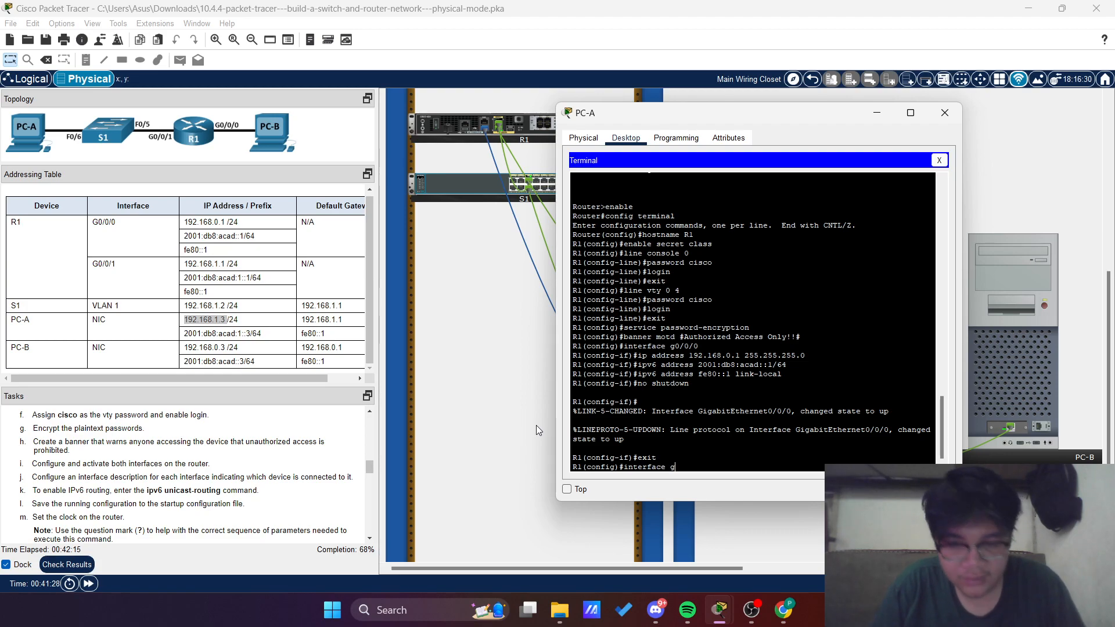
pyautogui.write('0/0')
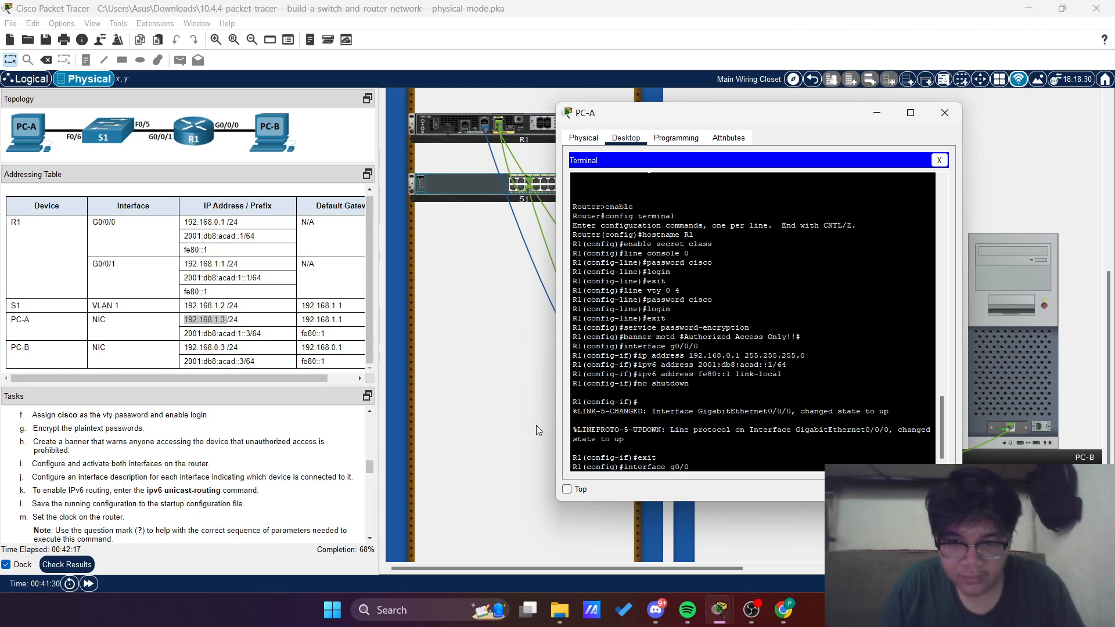
pyautogui.write('/1')
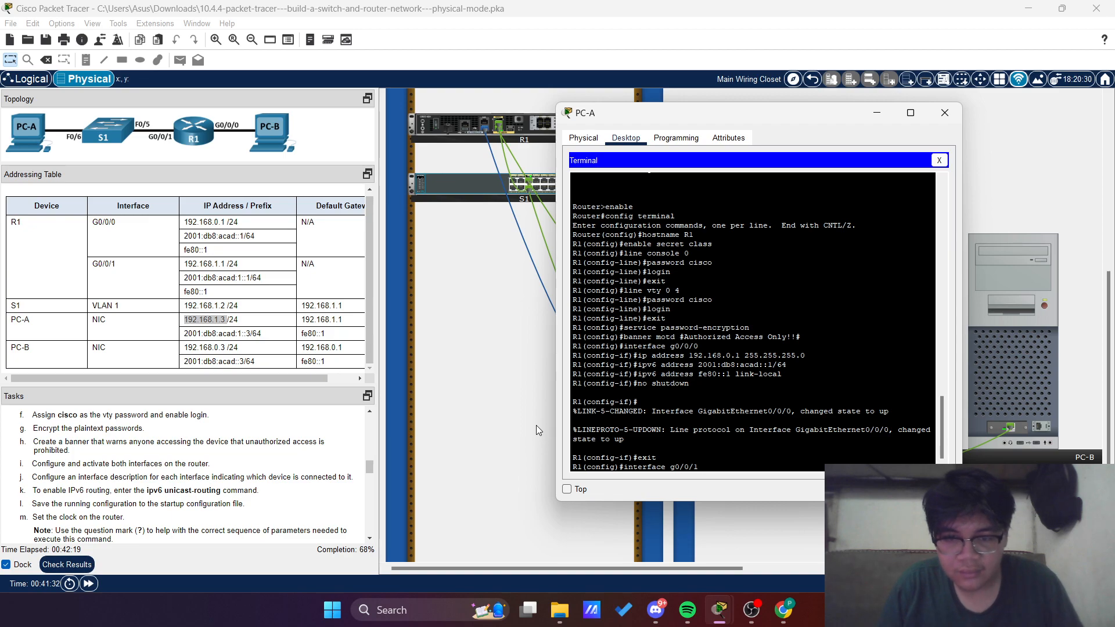
pyautogui.press('Return')
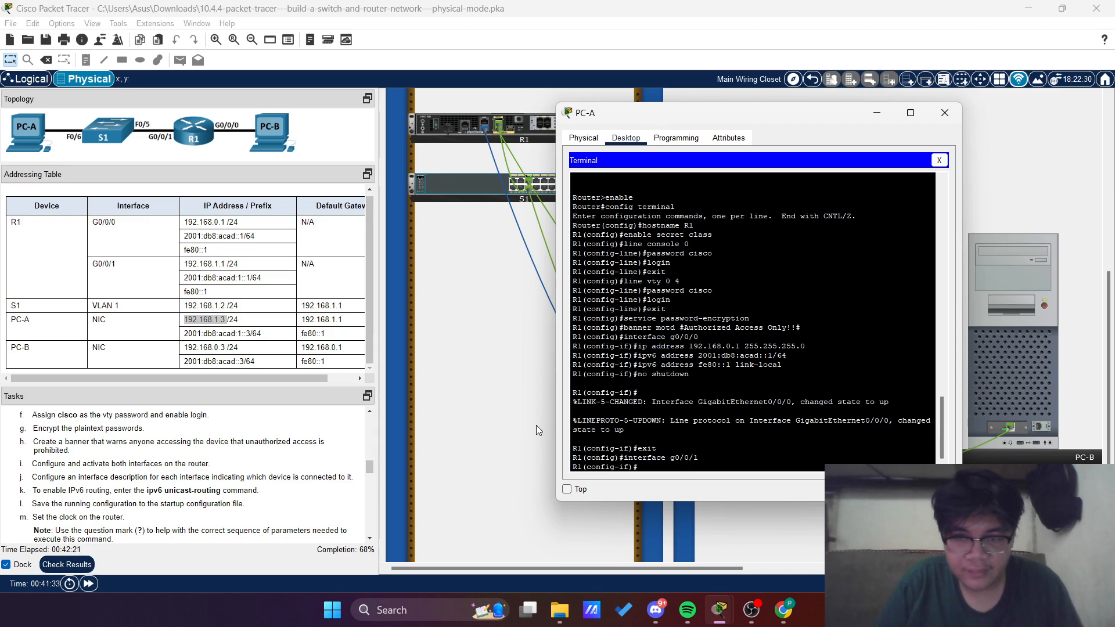
# Assign IPv4 address 192.168.1.1 with mask 255.255.255.0 to R1's g0/0/1 interface
pyautogui.write('up')
pyautogui.press('BackSpace')
pyautogui.write('ip add')
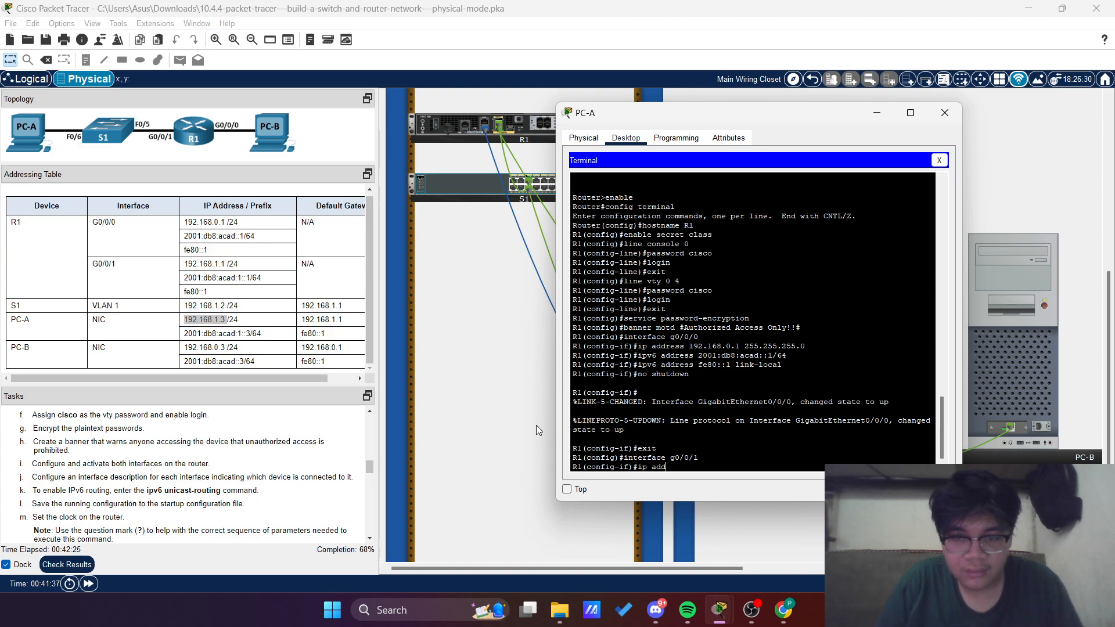
pyautogui.write('ress 192')
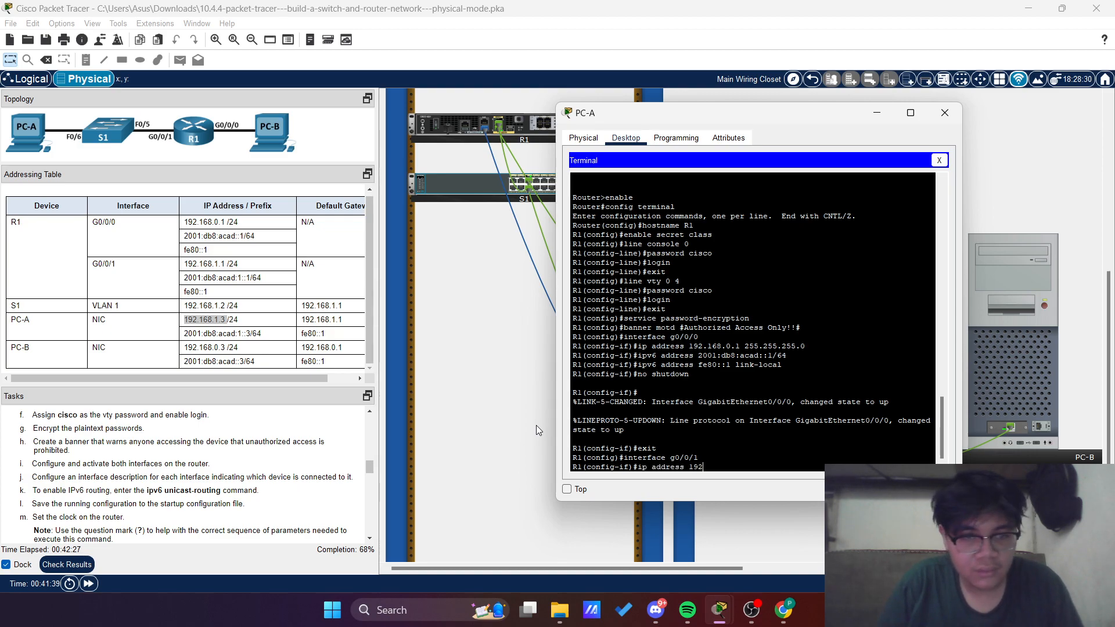
pyautogui.write('.168.1.1')
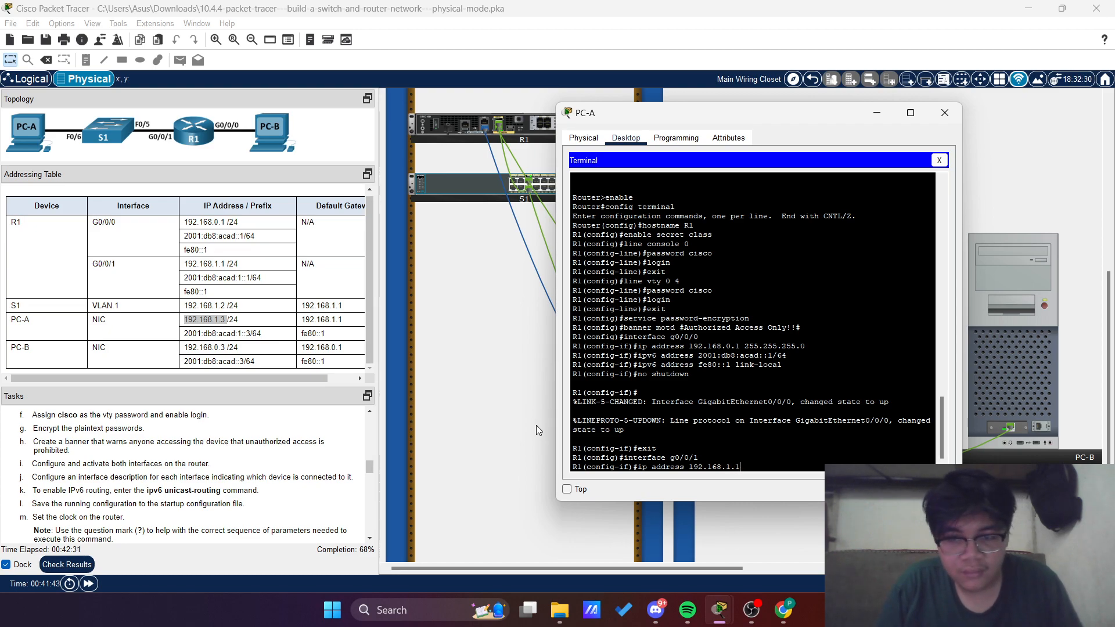
pyautogui.write(' 2')
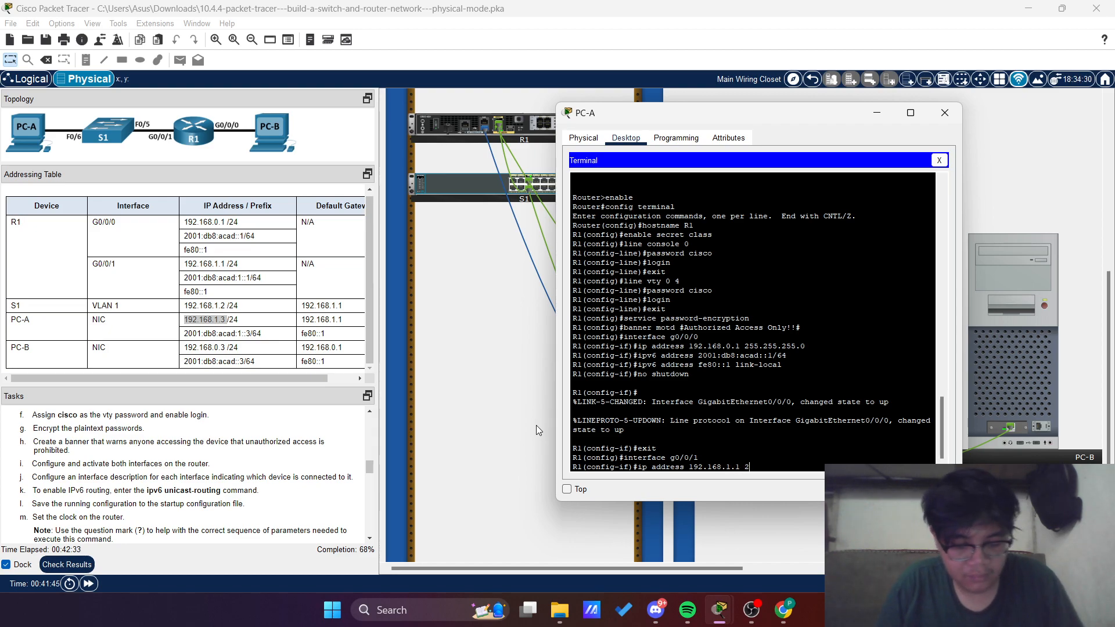
pyautogui.write('55.')
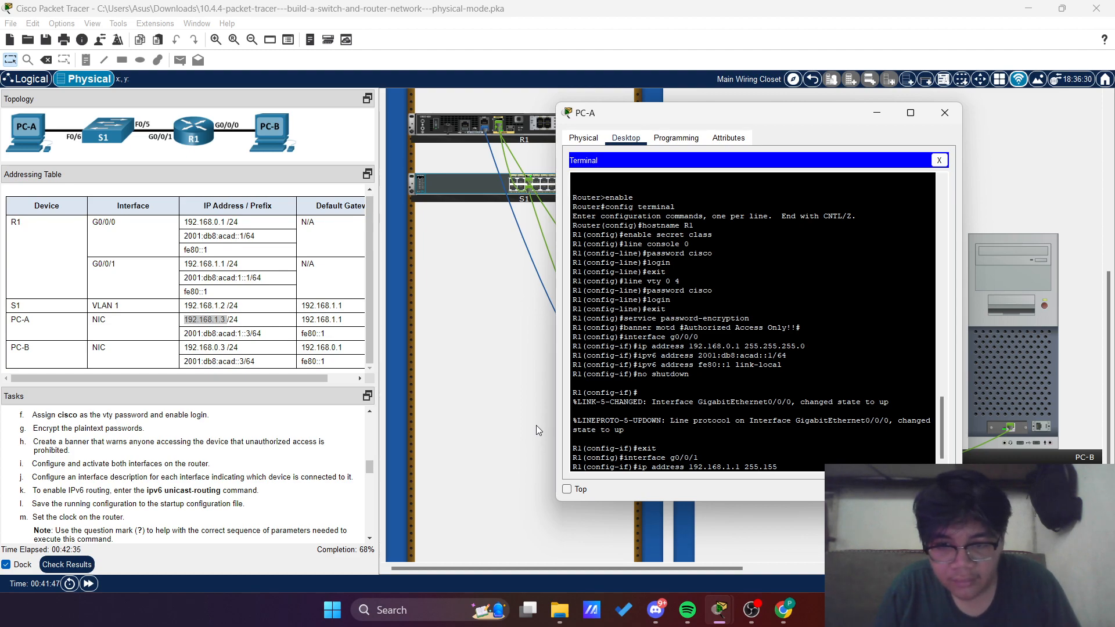
pyautogui.write('255.255.0')
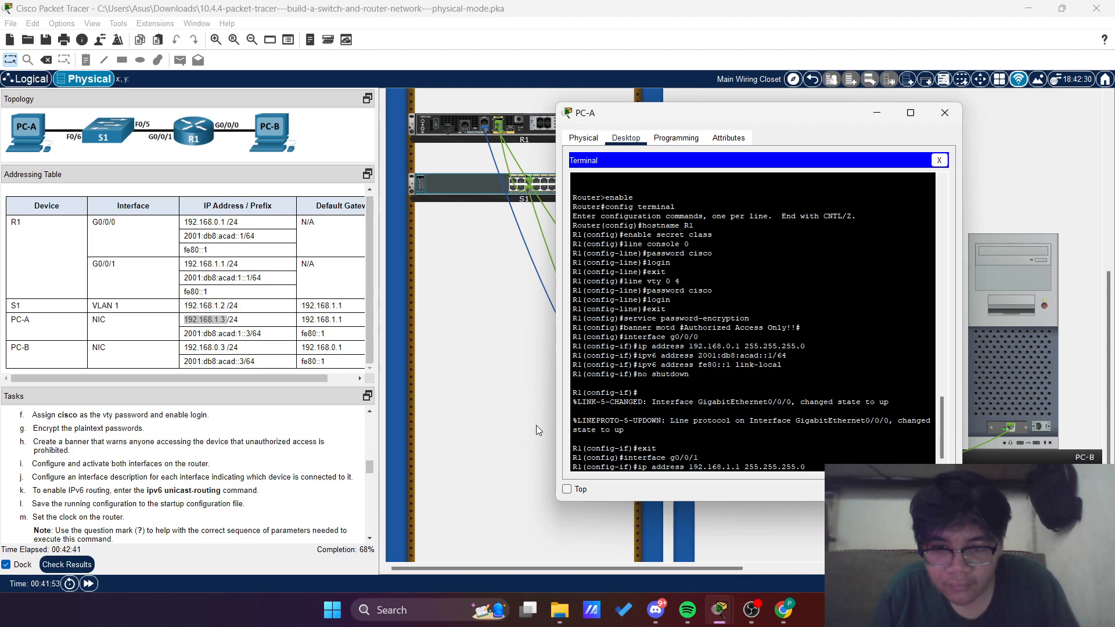
pyautogui.press('Return')
# Assign the IPv6 address 2001:db8:acad:1::1/64 to R1's g0/0/1 interface
pyautogui.write('i')
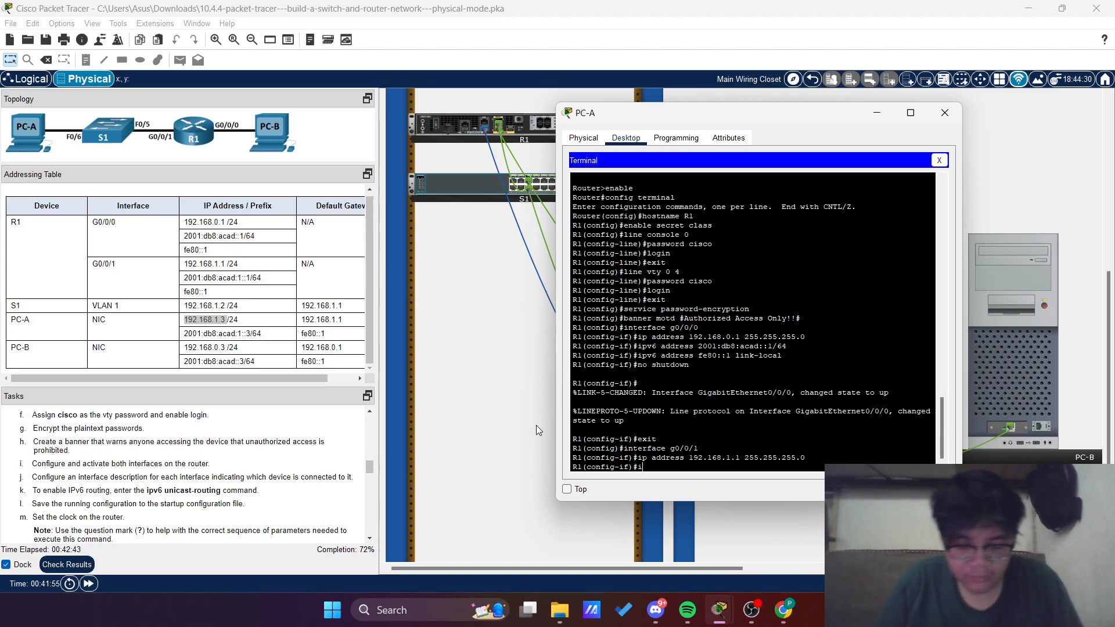
pyautogui.write('pv6 address')
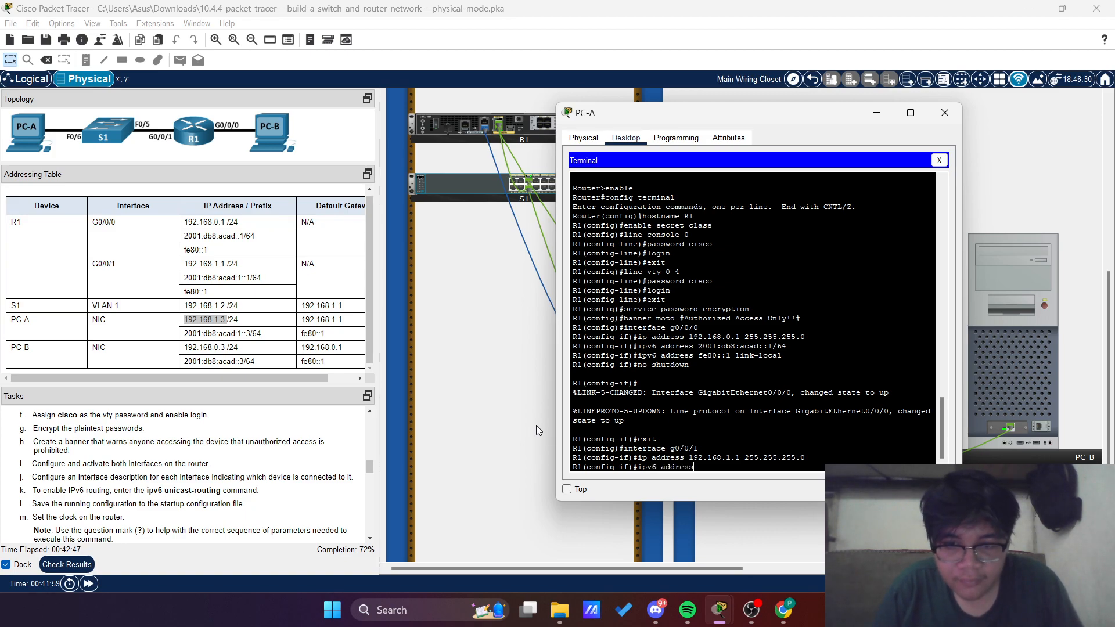
pyautogui.write(' 2001')
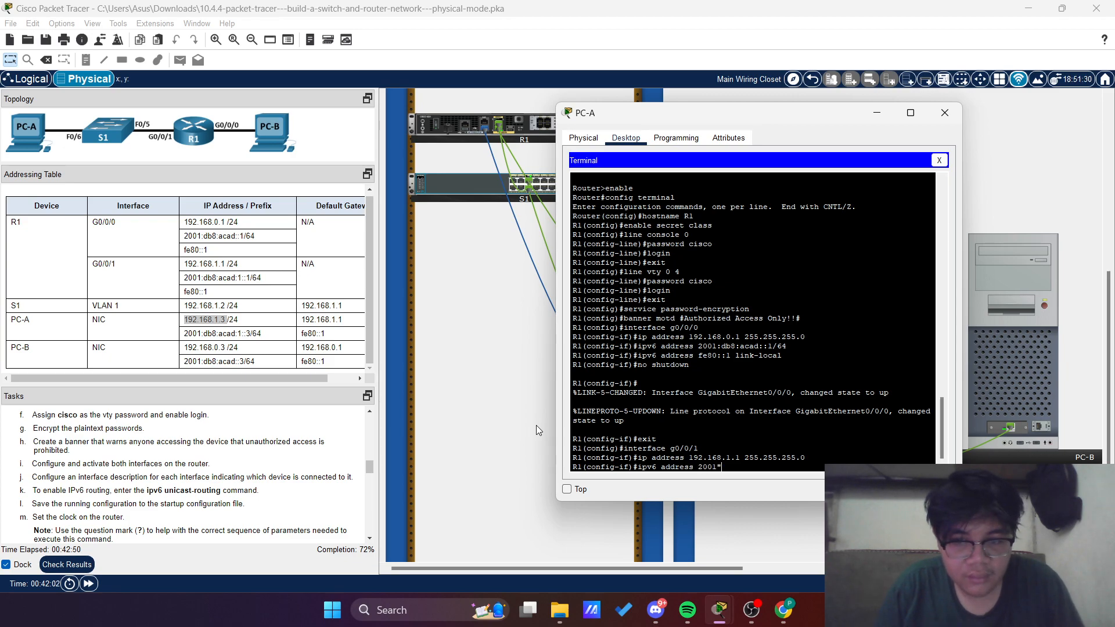
pyautogui.press('BackSpace')
pyautogui.write(':')
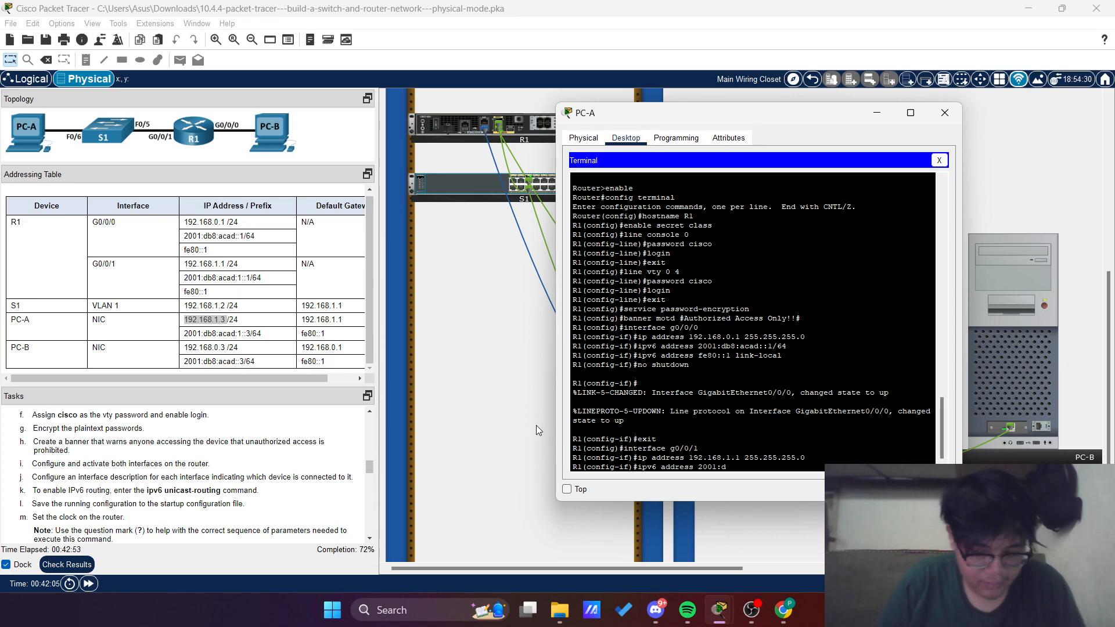
pyautogui.write('db8')
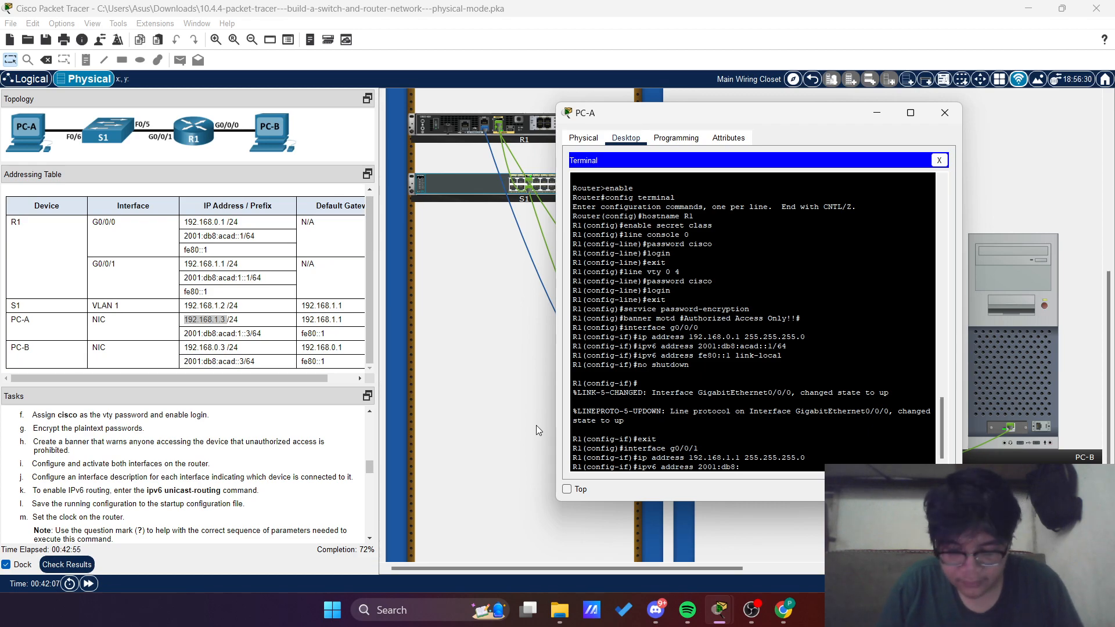
pyautogui.write(':acad')
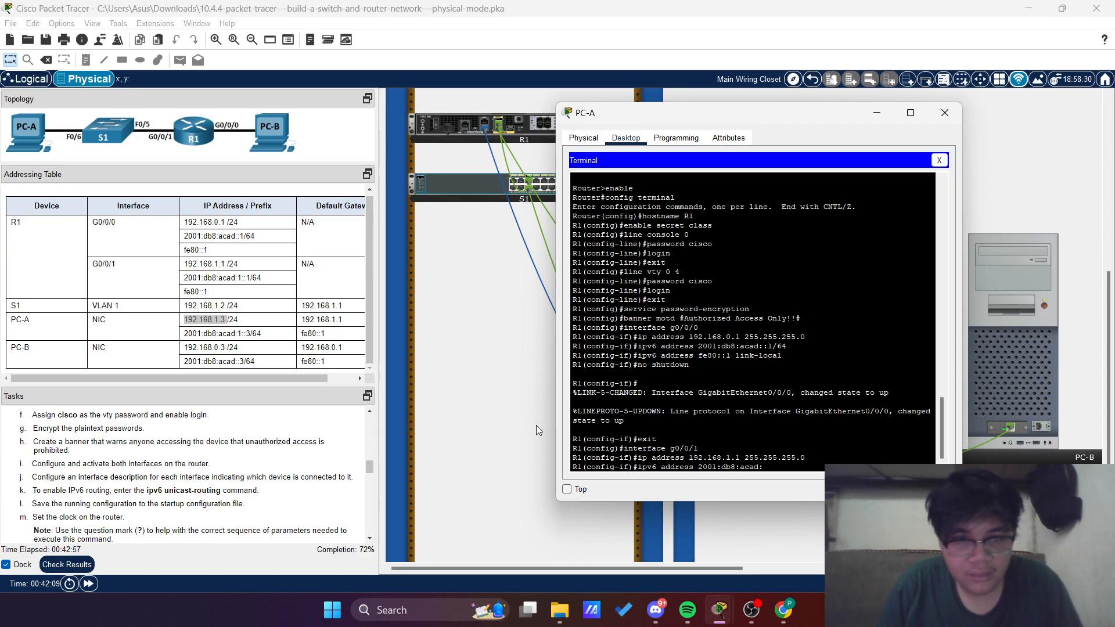
pyautogui.write(':1')
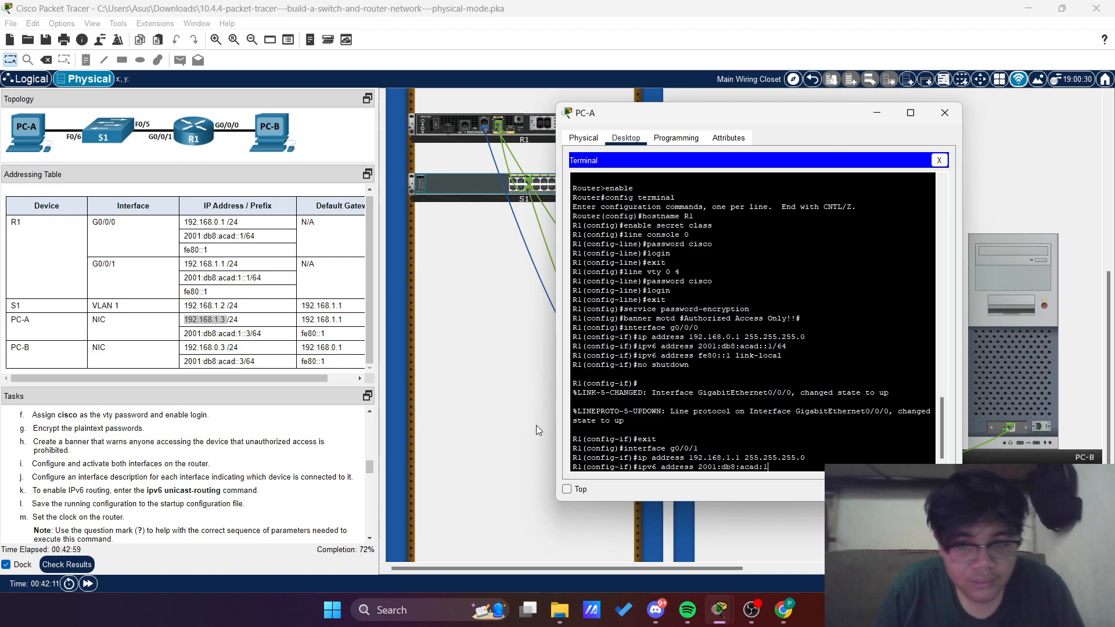
pyautogui.write('::1/')
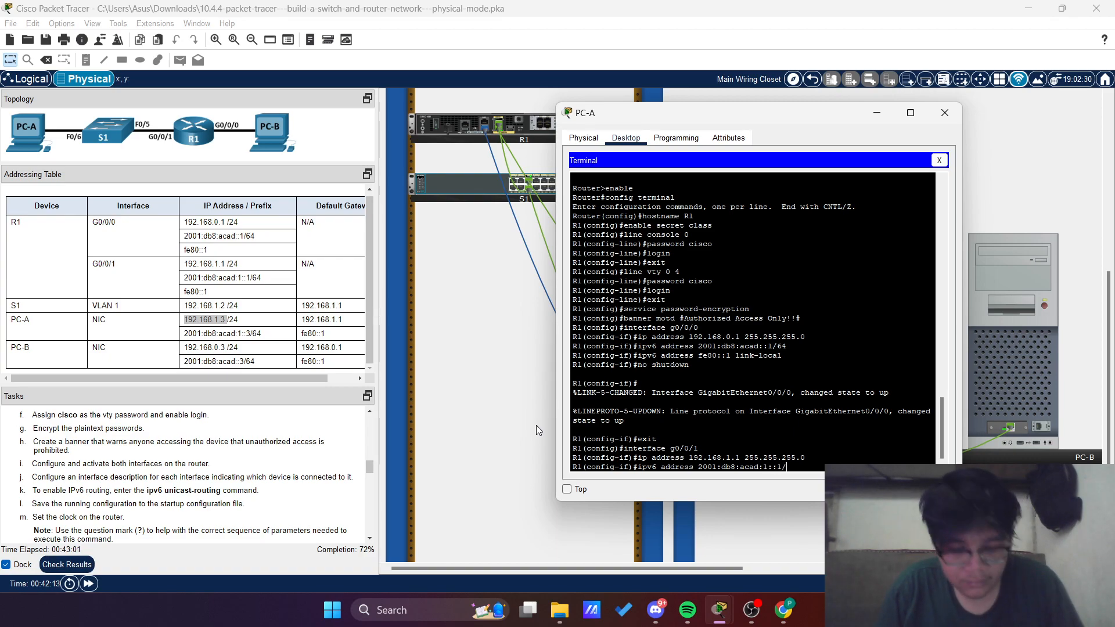
pyautogui.write('64')
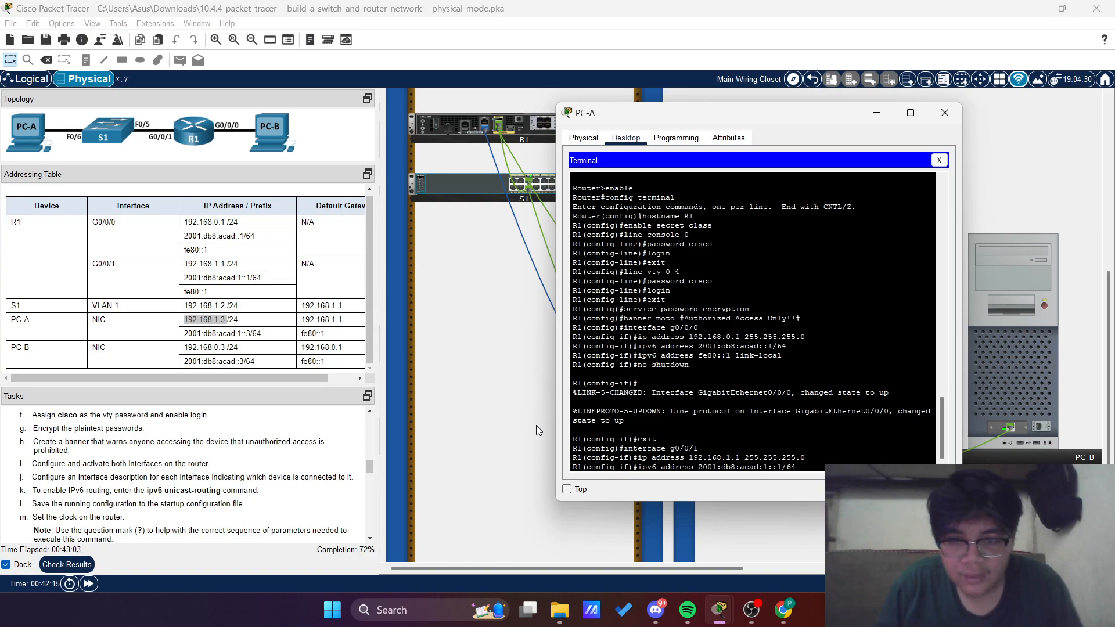
pyautogui.press('Return')
# Set fe80::1 as the IPv6 link-local address of R1's g0/0/1 interface
pyautogui.write('ipv')
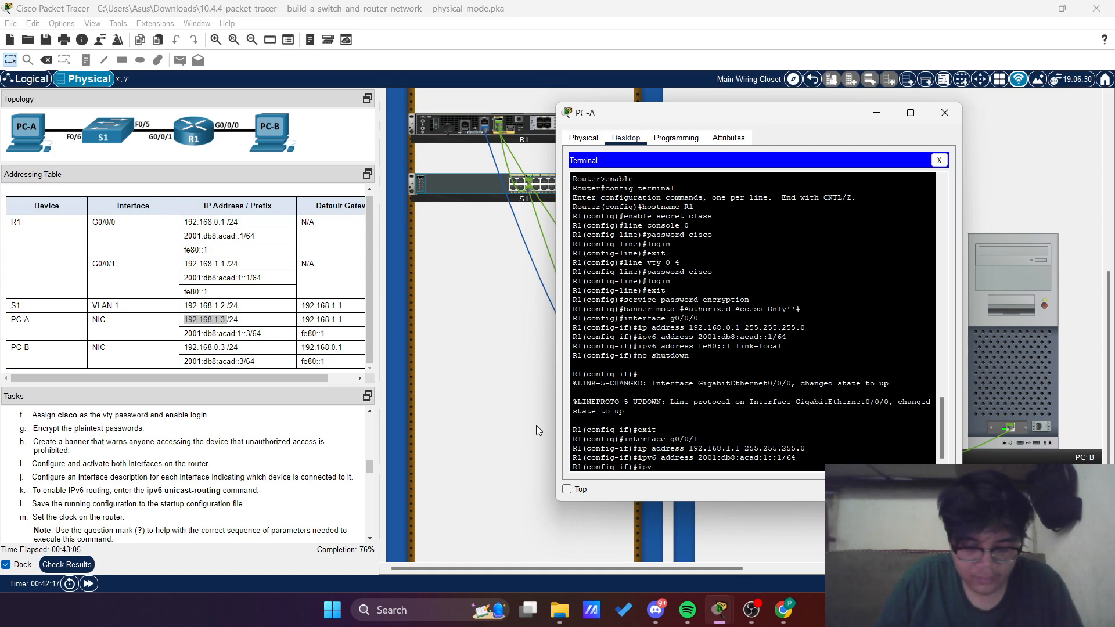
pyautogui.write('6 add')
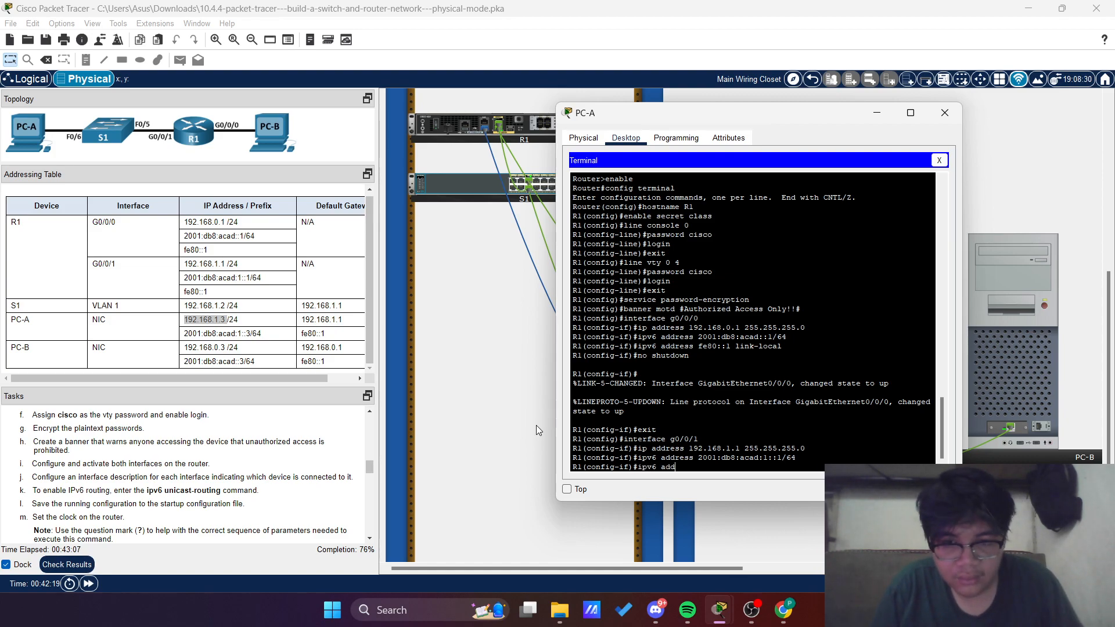
pyautogui.write('ress')
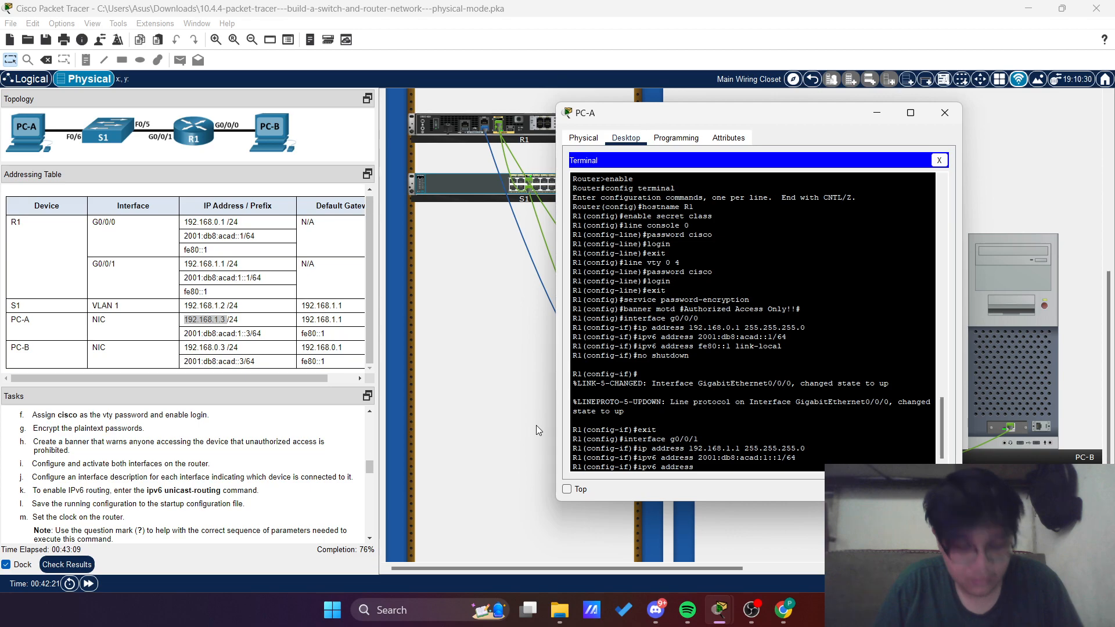
pyautogui.write(' fe80::')
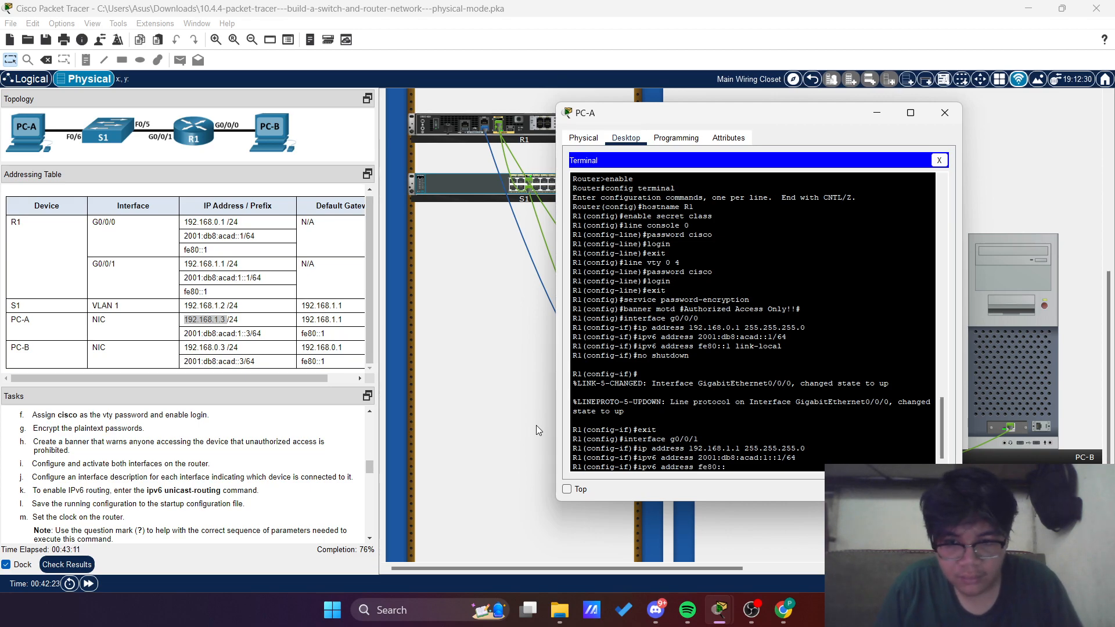
pyautogui.write('1')
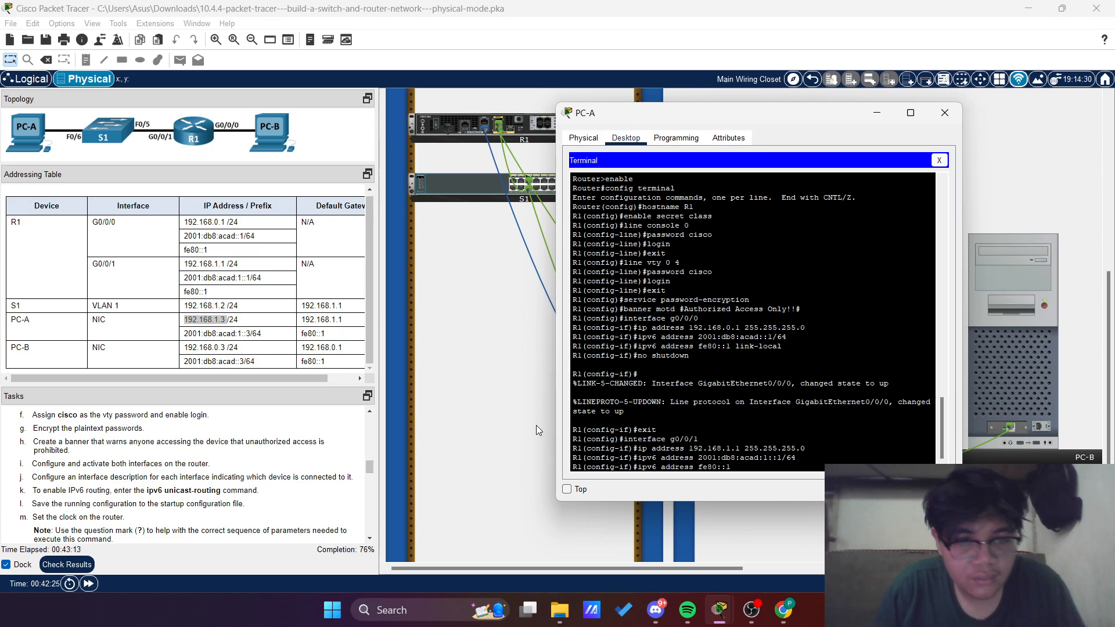
pyautogui.write(' li')
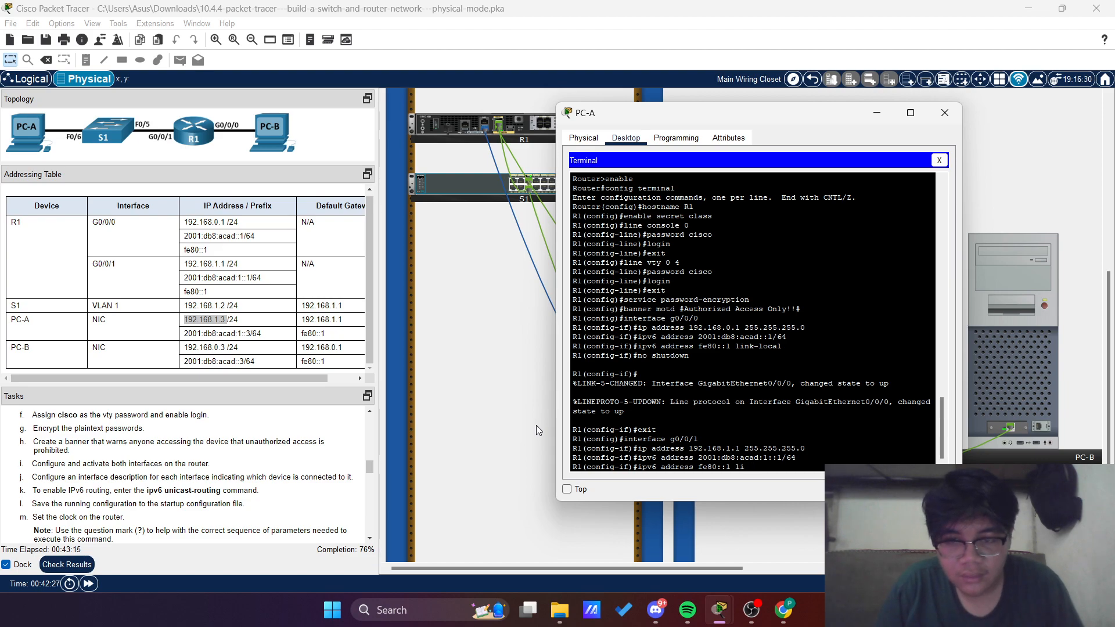
pyautogui.write('nk-')
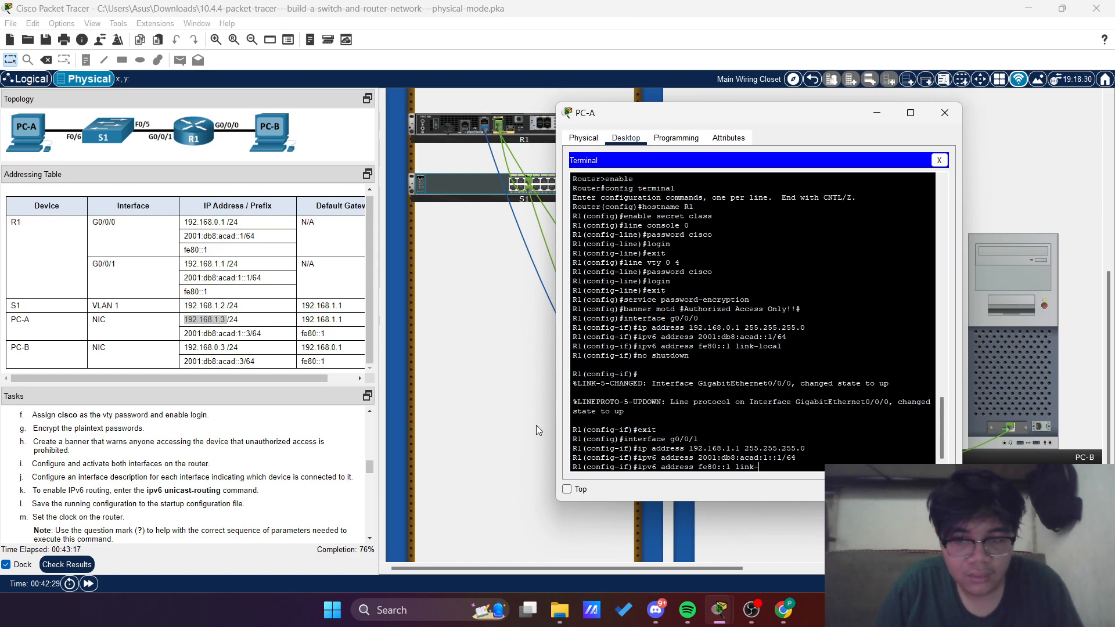
pyautogui.write('local')
pyautogui.press('Return')
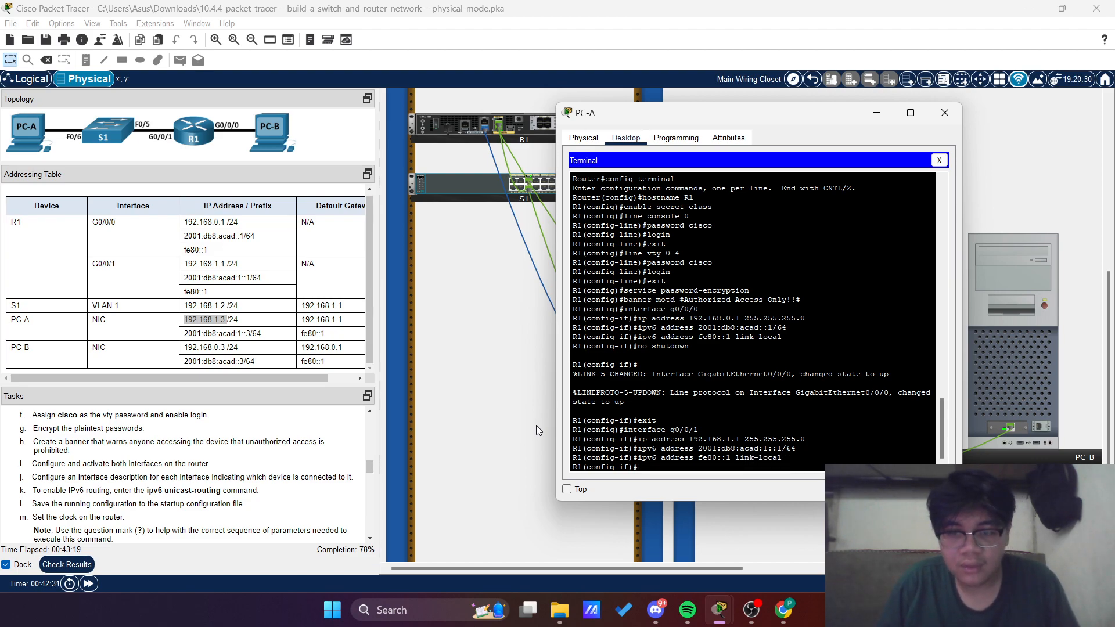
# Activate R1's g0/0/1 interface with no shutdown and exit to global configuration mode
pyautogui.write('no shoutdown')
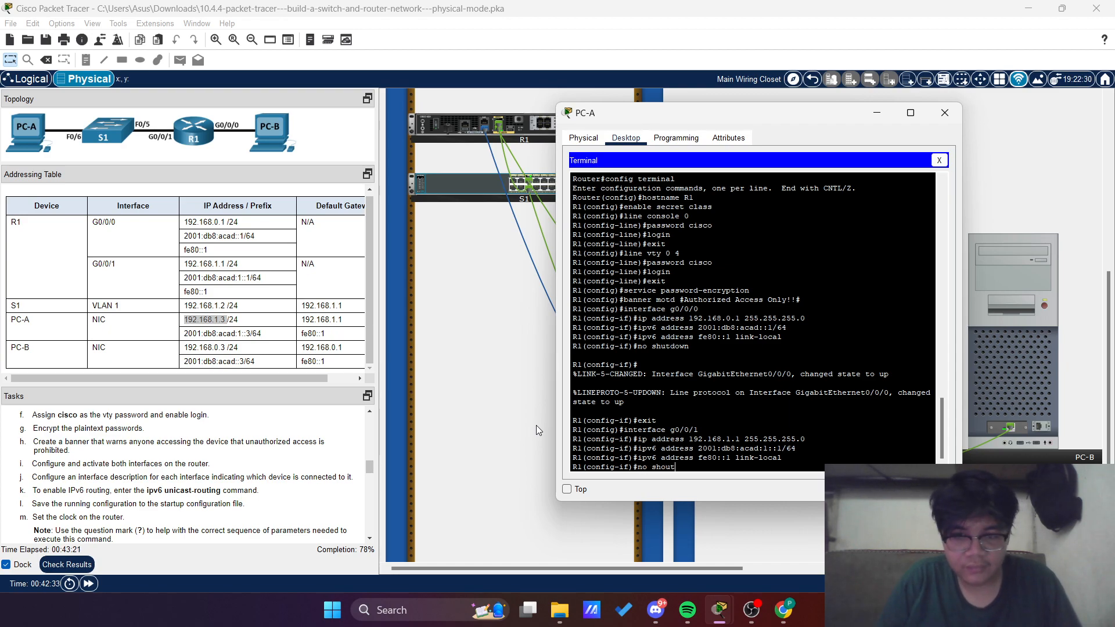
pyautogui.press('BackSpace')
pyautogui.press('BackSpace')
pyautogui.press('BackSpace')
pyautogui.press('BackSpace')
pyautogui.press('BackSpace')
pyautogui.press('BackSpace')
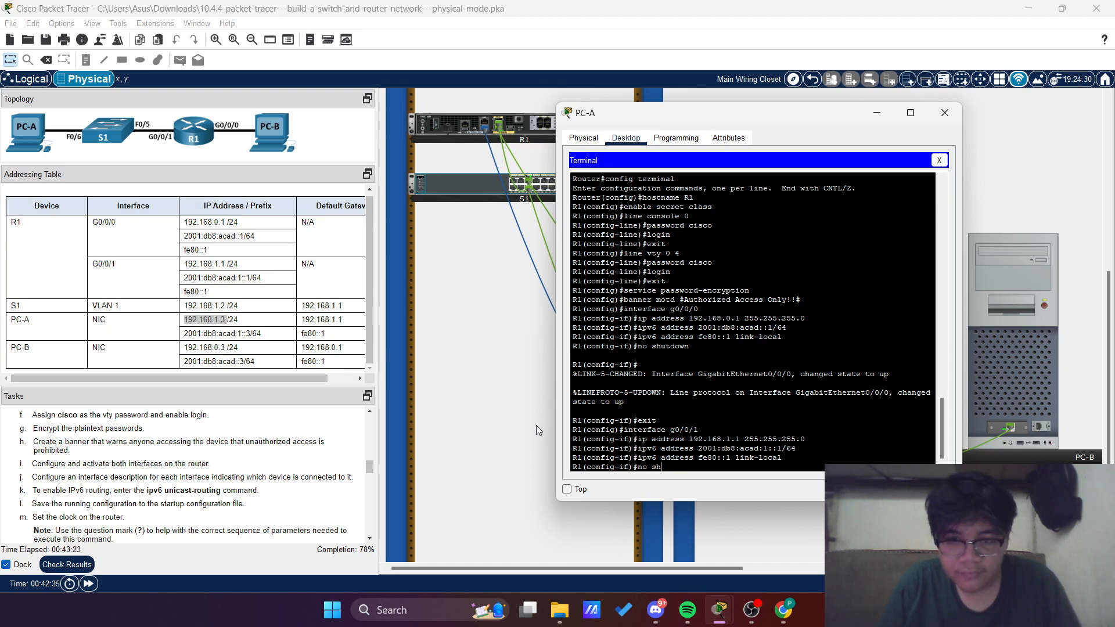
pyautogui.write('utdown')
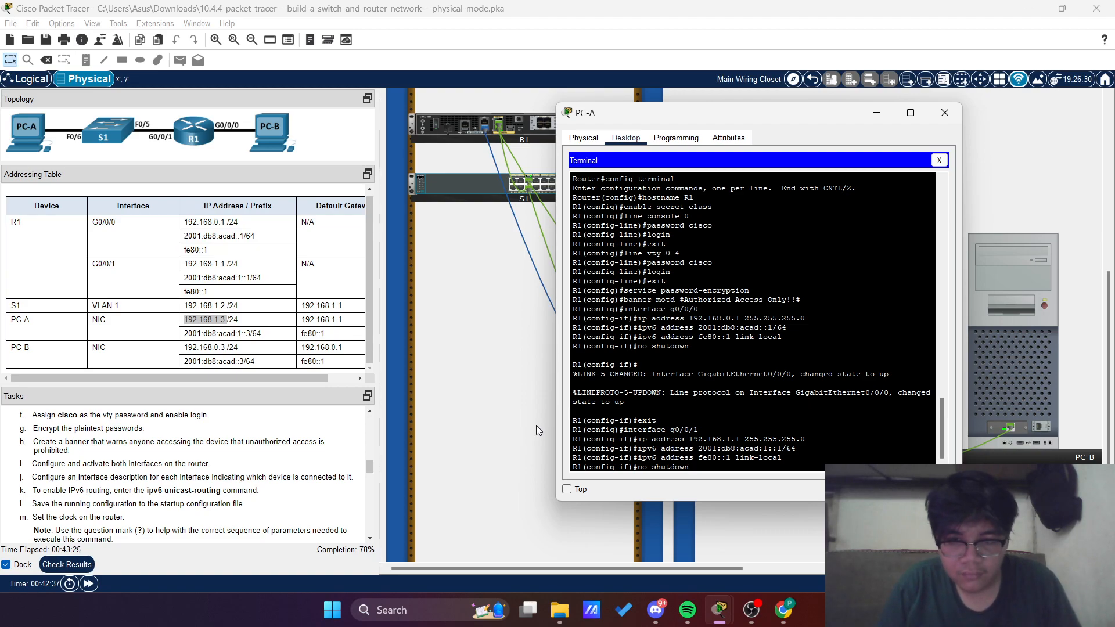
pyautogui.press('Return')
pyautogui.write('exit')
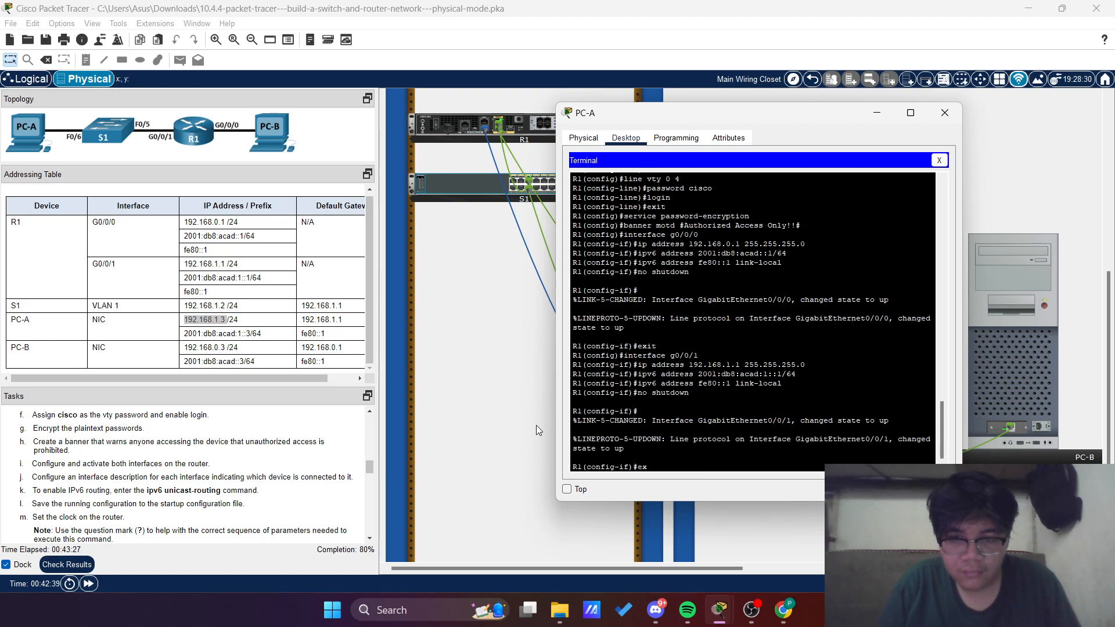
pyautogui.press('Return')
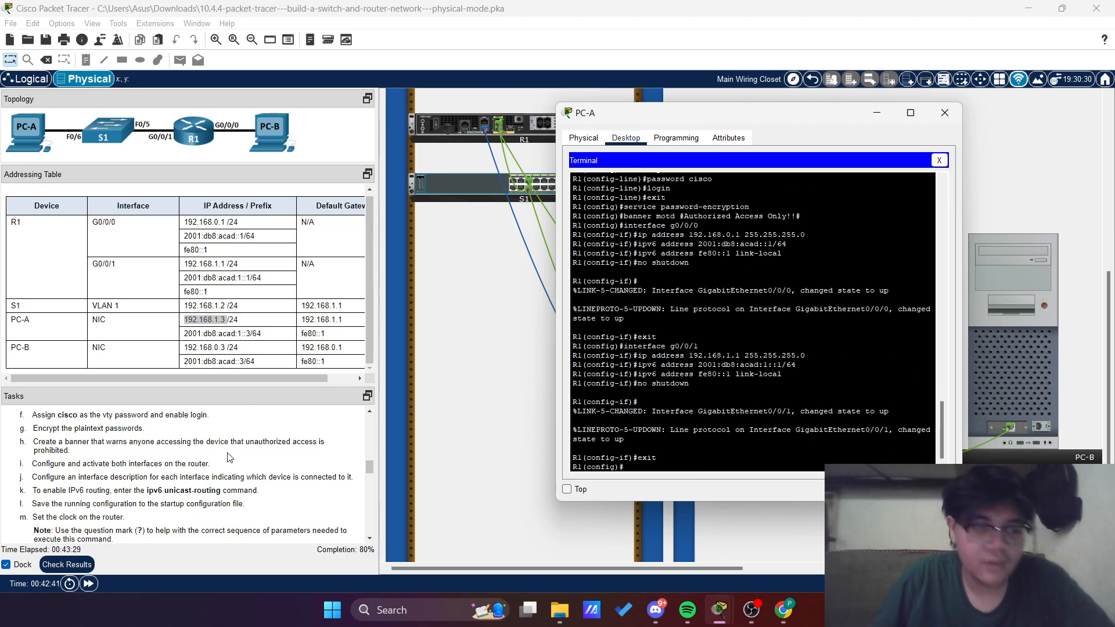
# Enter interface configuration mode for R1's g0/0/1 to carry out the interface description task
pyautogui.scroll(3, 122, 478)
pyautogui.scroll(-3, 122, 478)
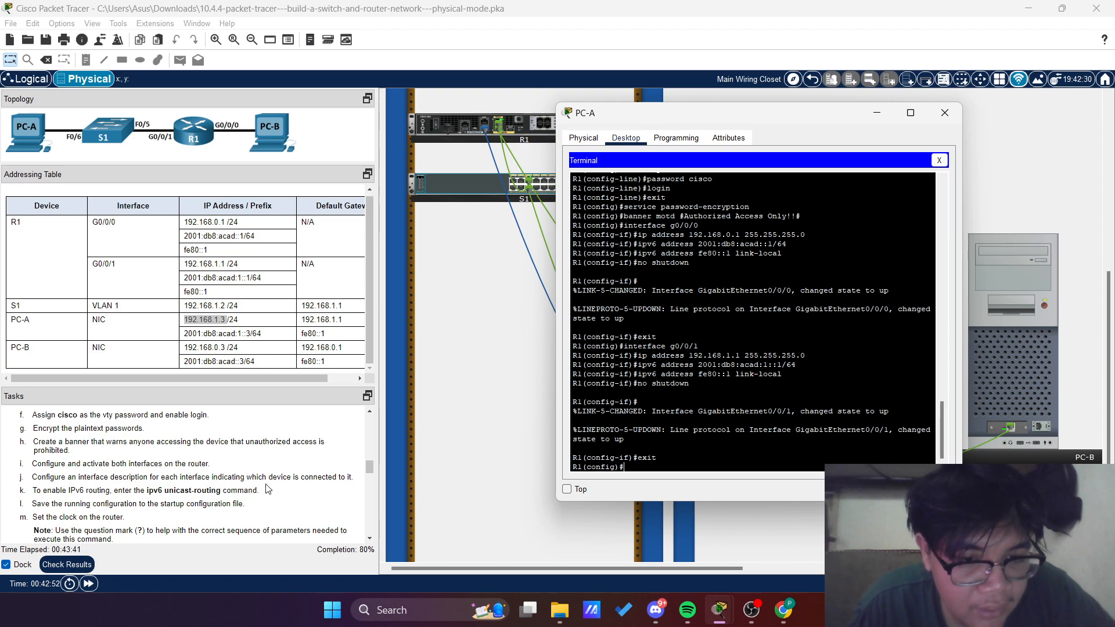
pyautogui.click(267, 377)
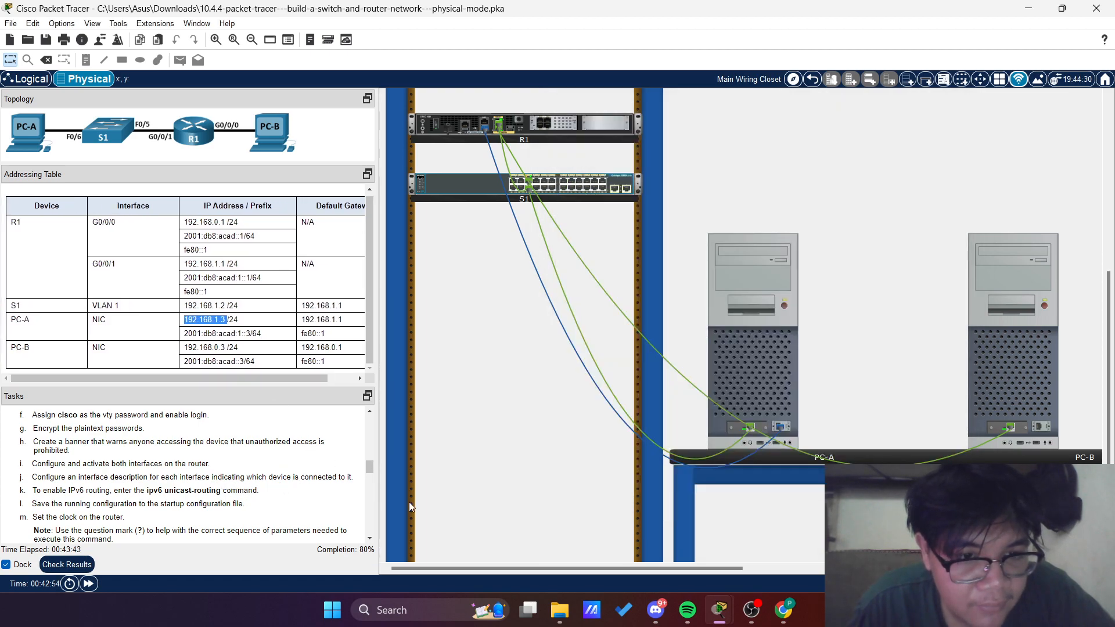
pyautogui.hotkey('alt', 'Tab')
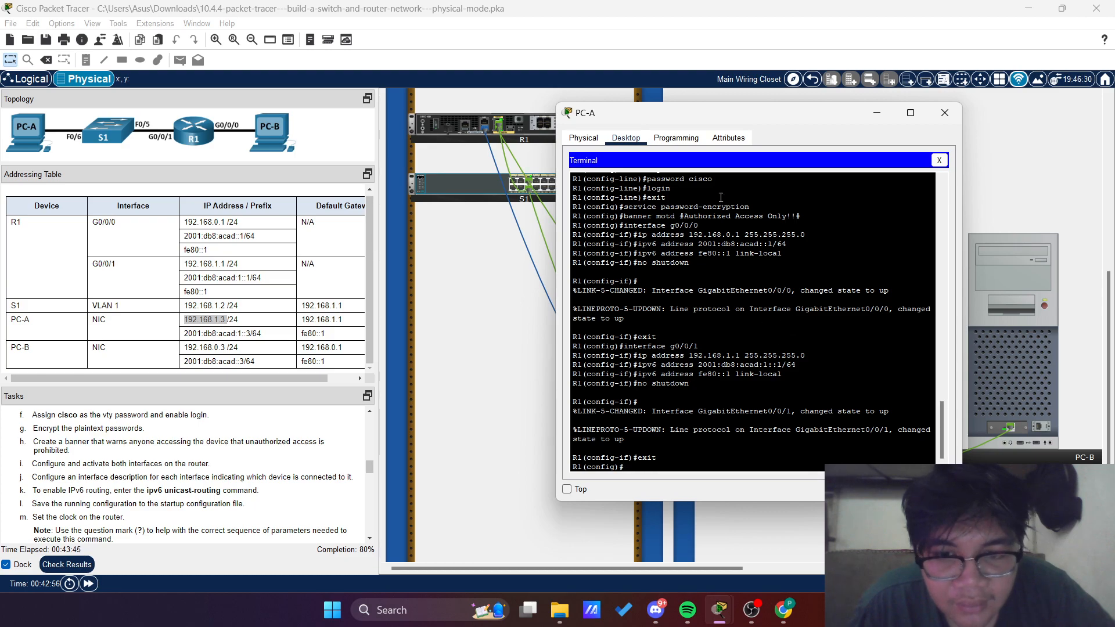
pyautogui.moveTo(732, 118); pyautogui.dragTo(651, 108)
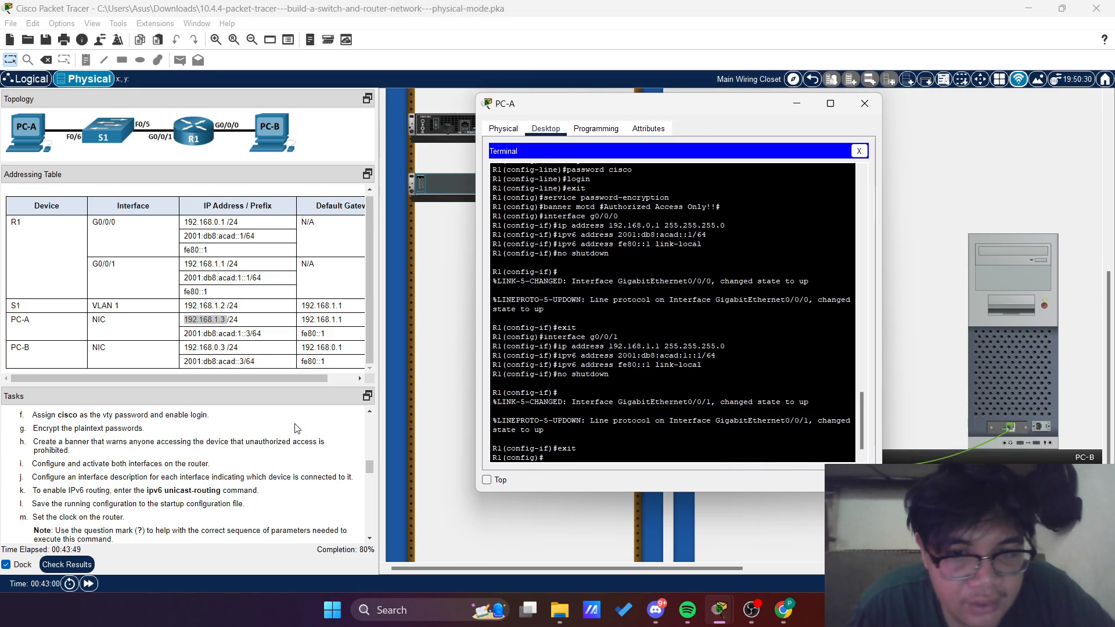
pyautogui.scroll(-1, 294, 431)
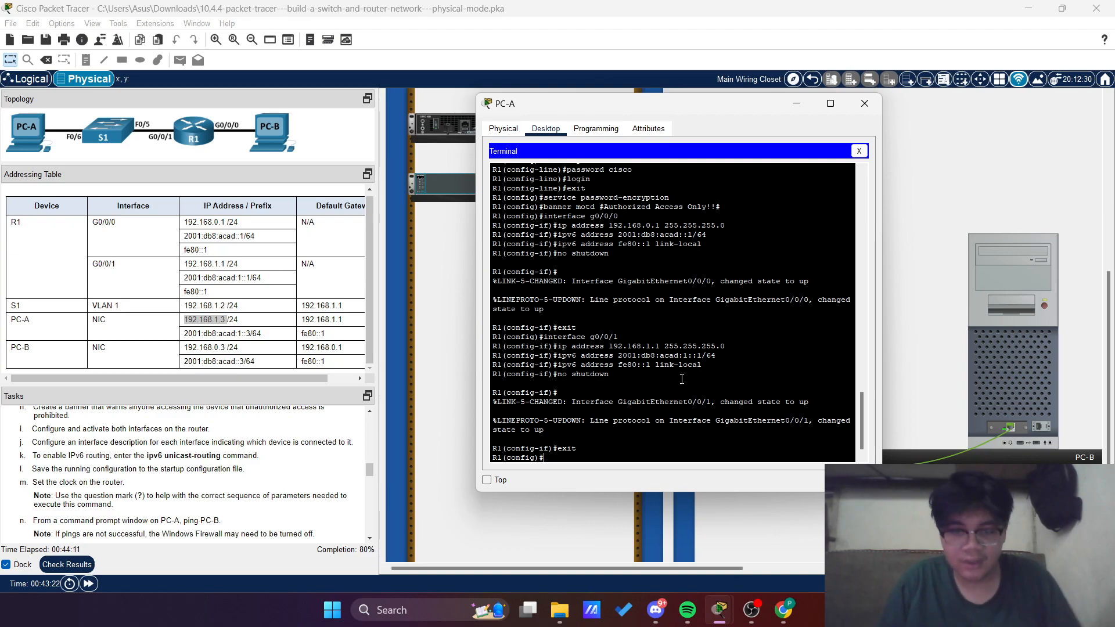
pyautogui.write('interface')
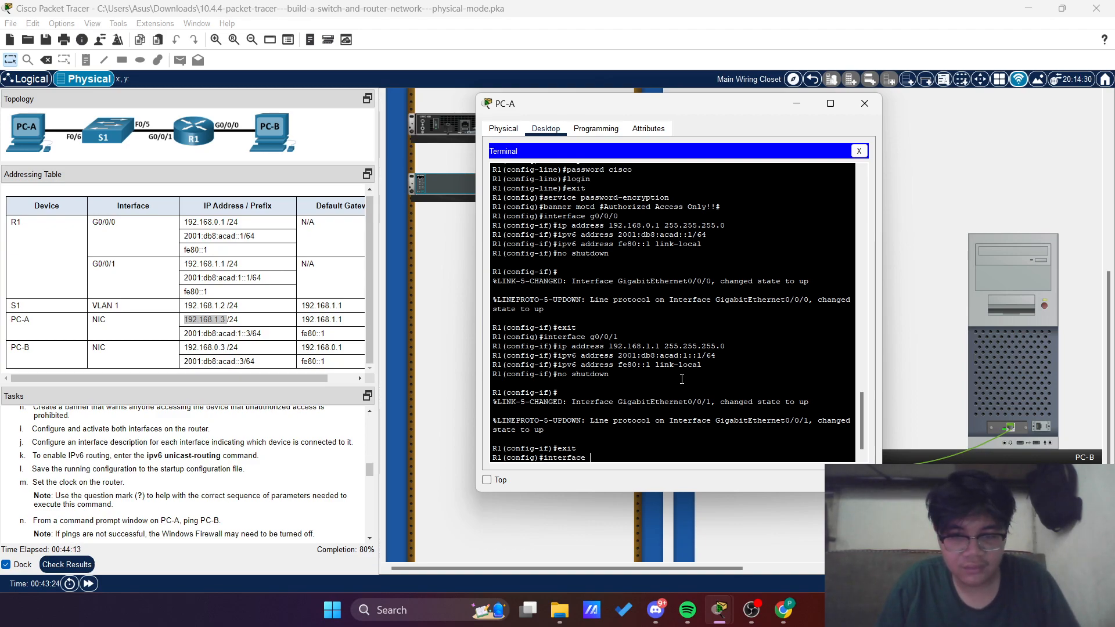
pyautogui.write(' g0/0/1')
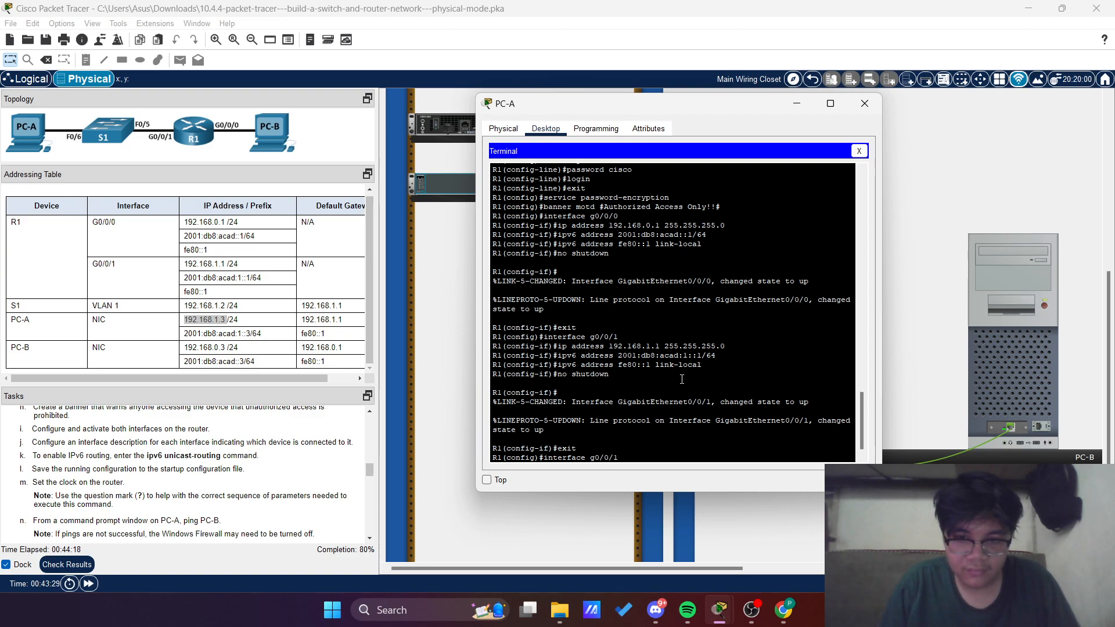
pyautogui.press('BackSpace')
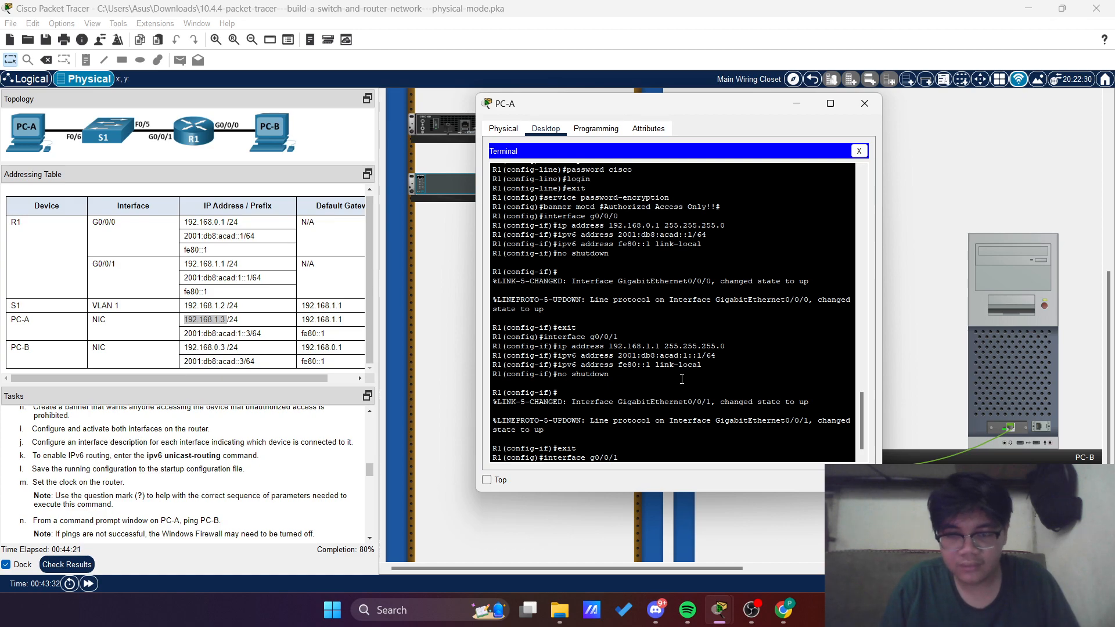
pyautogui.press('Return')
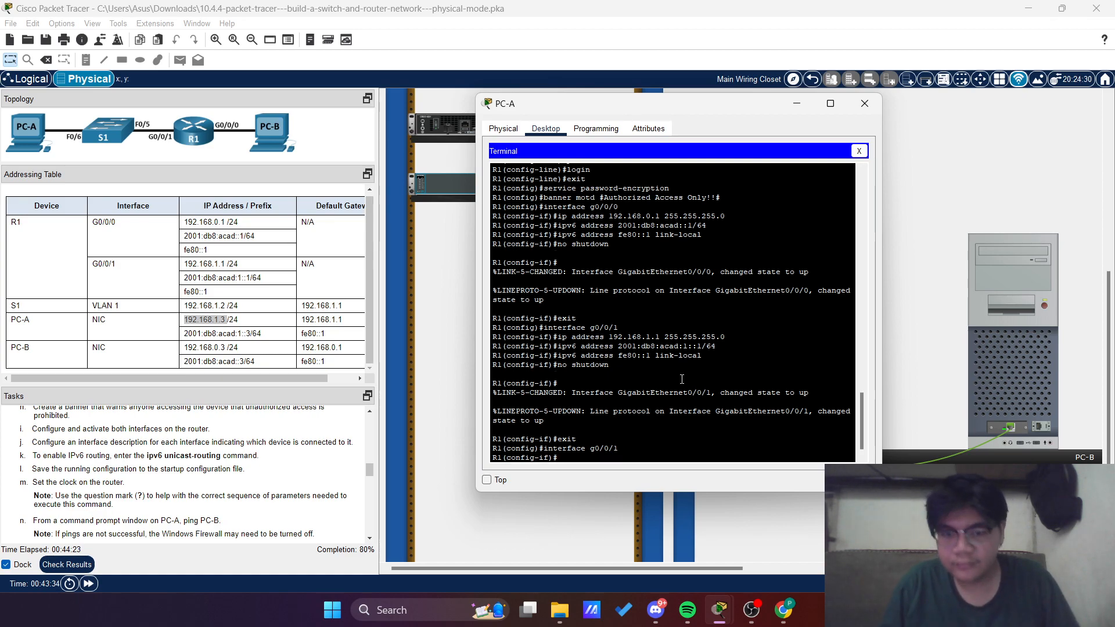
# Write a description for R1's g0/0/1 interface beginning "Connected to F0/5", the switch port it links to
pyautogui.write('desctip')
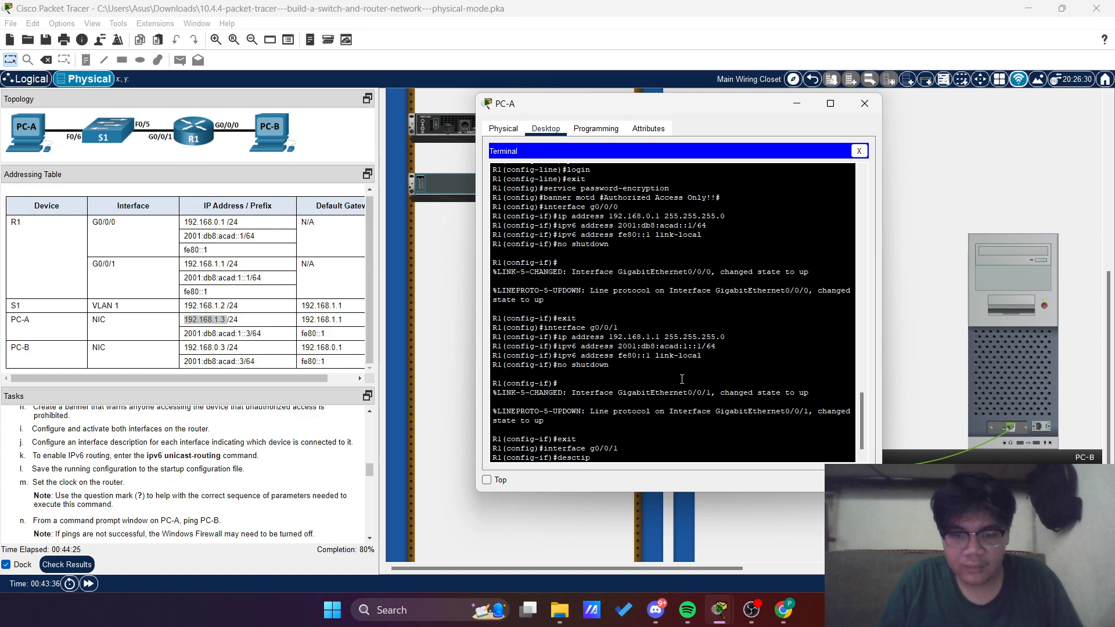
pyautogui.press('BackSpace')
pyautogui.press('BackSpace')
pyautogui.press('BackSpace')
pyautogui.press('BackSpace')
pyautogui.write('ription')
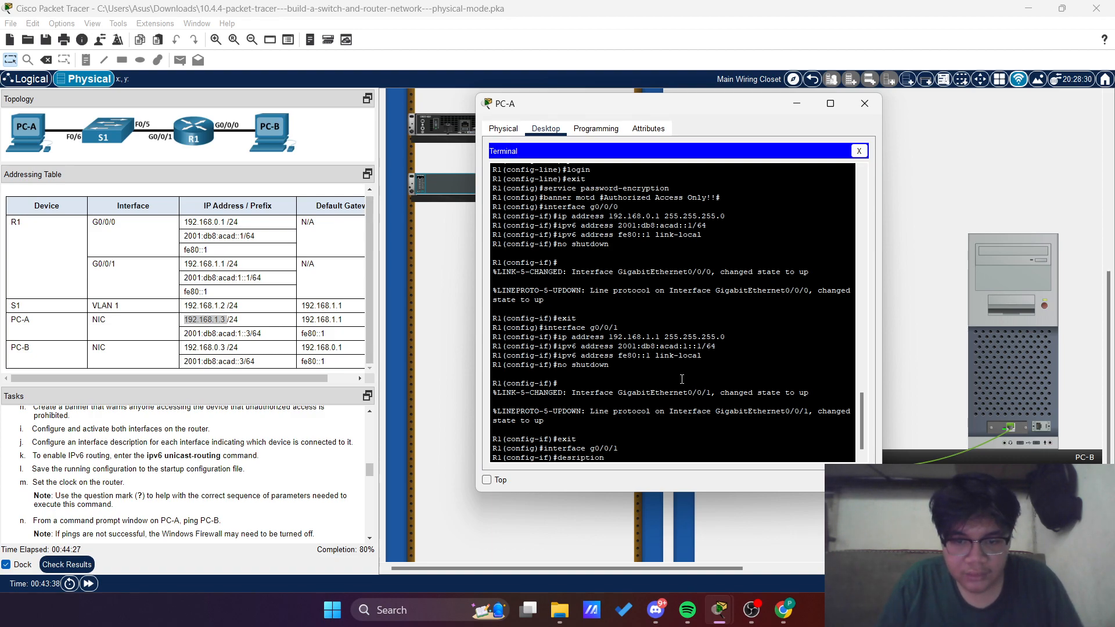
pyautogui.write(' Connec')
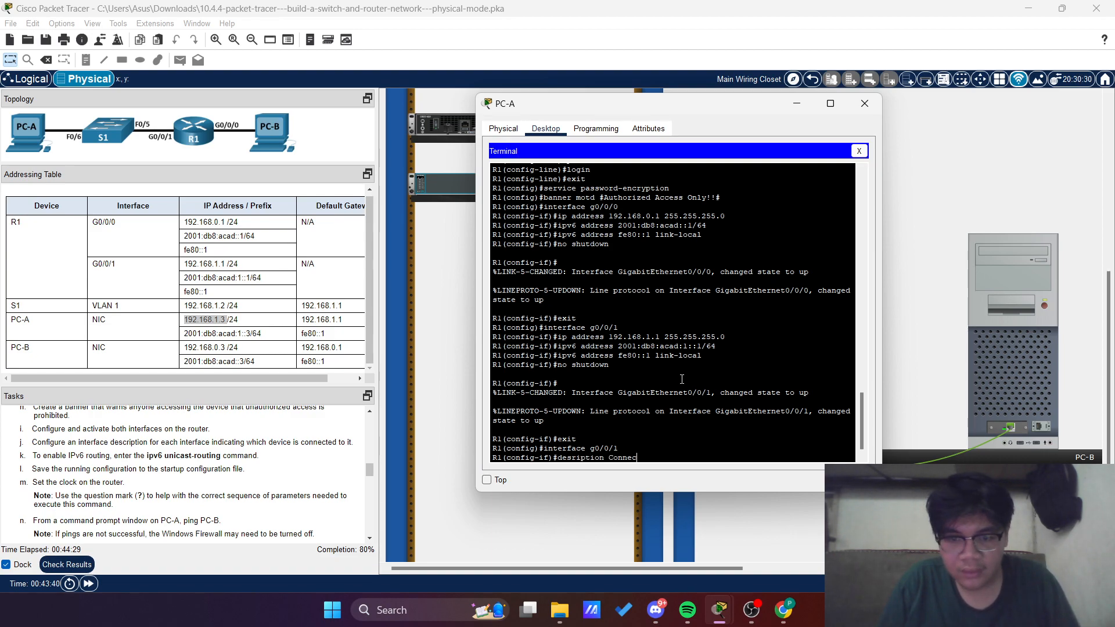
pyautogui.write('ted to')
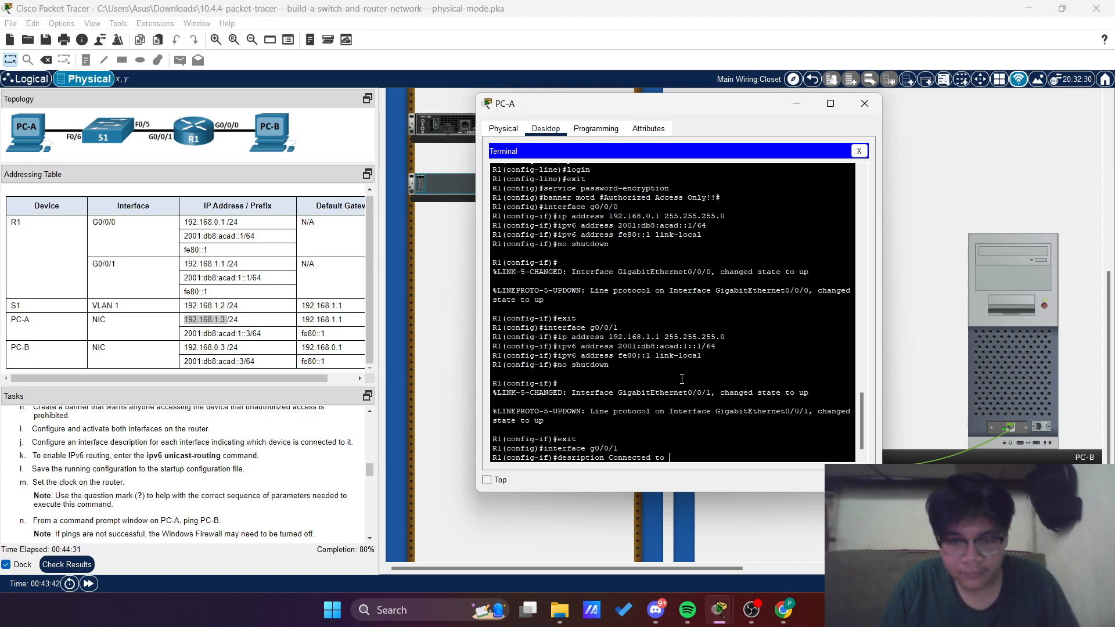
pyautogui.write(' F')
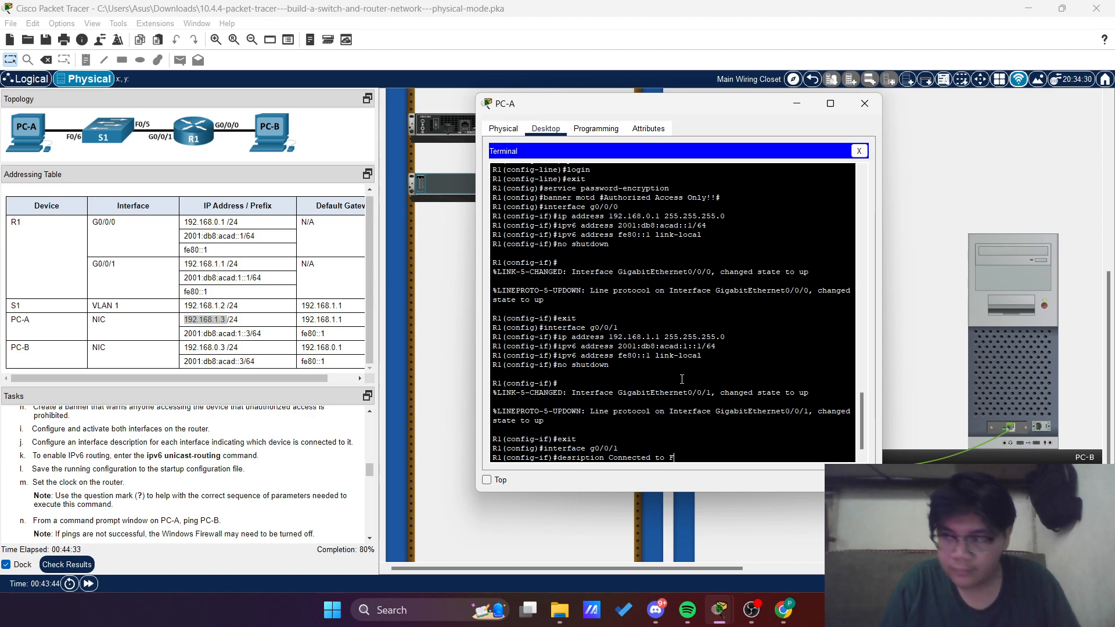
pyautogui.write('0/5 o')
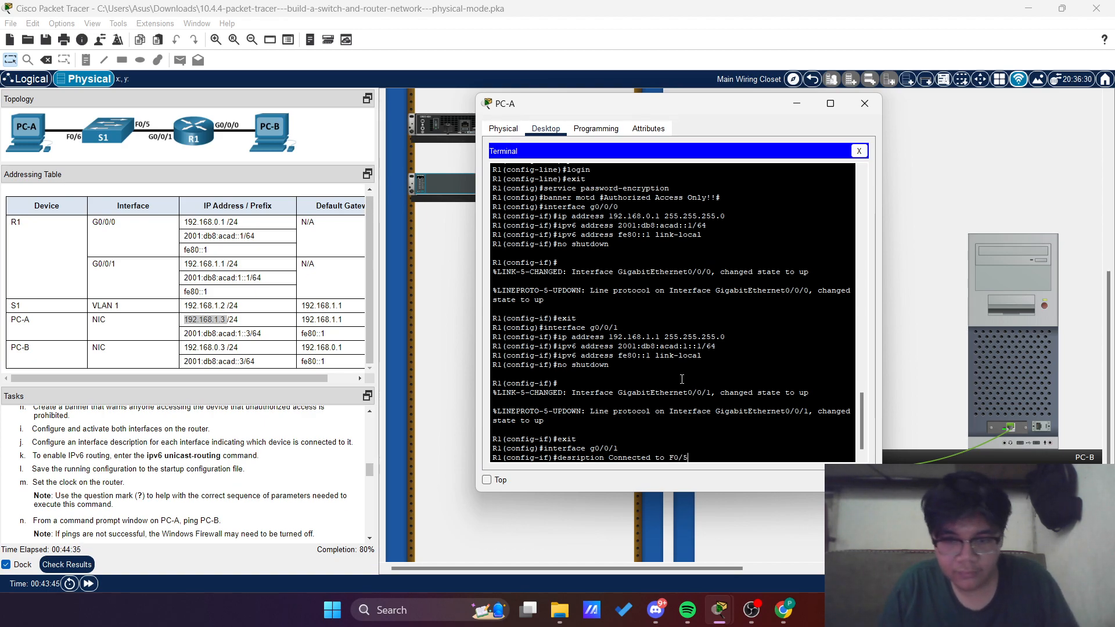